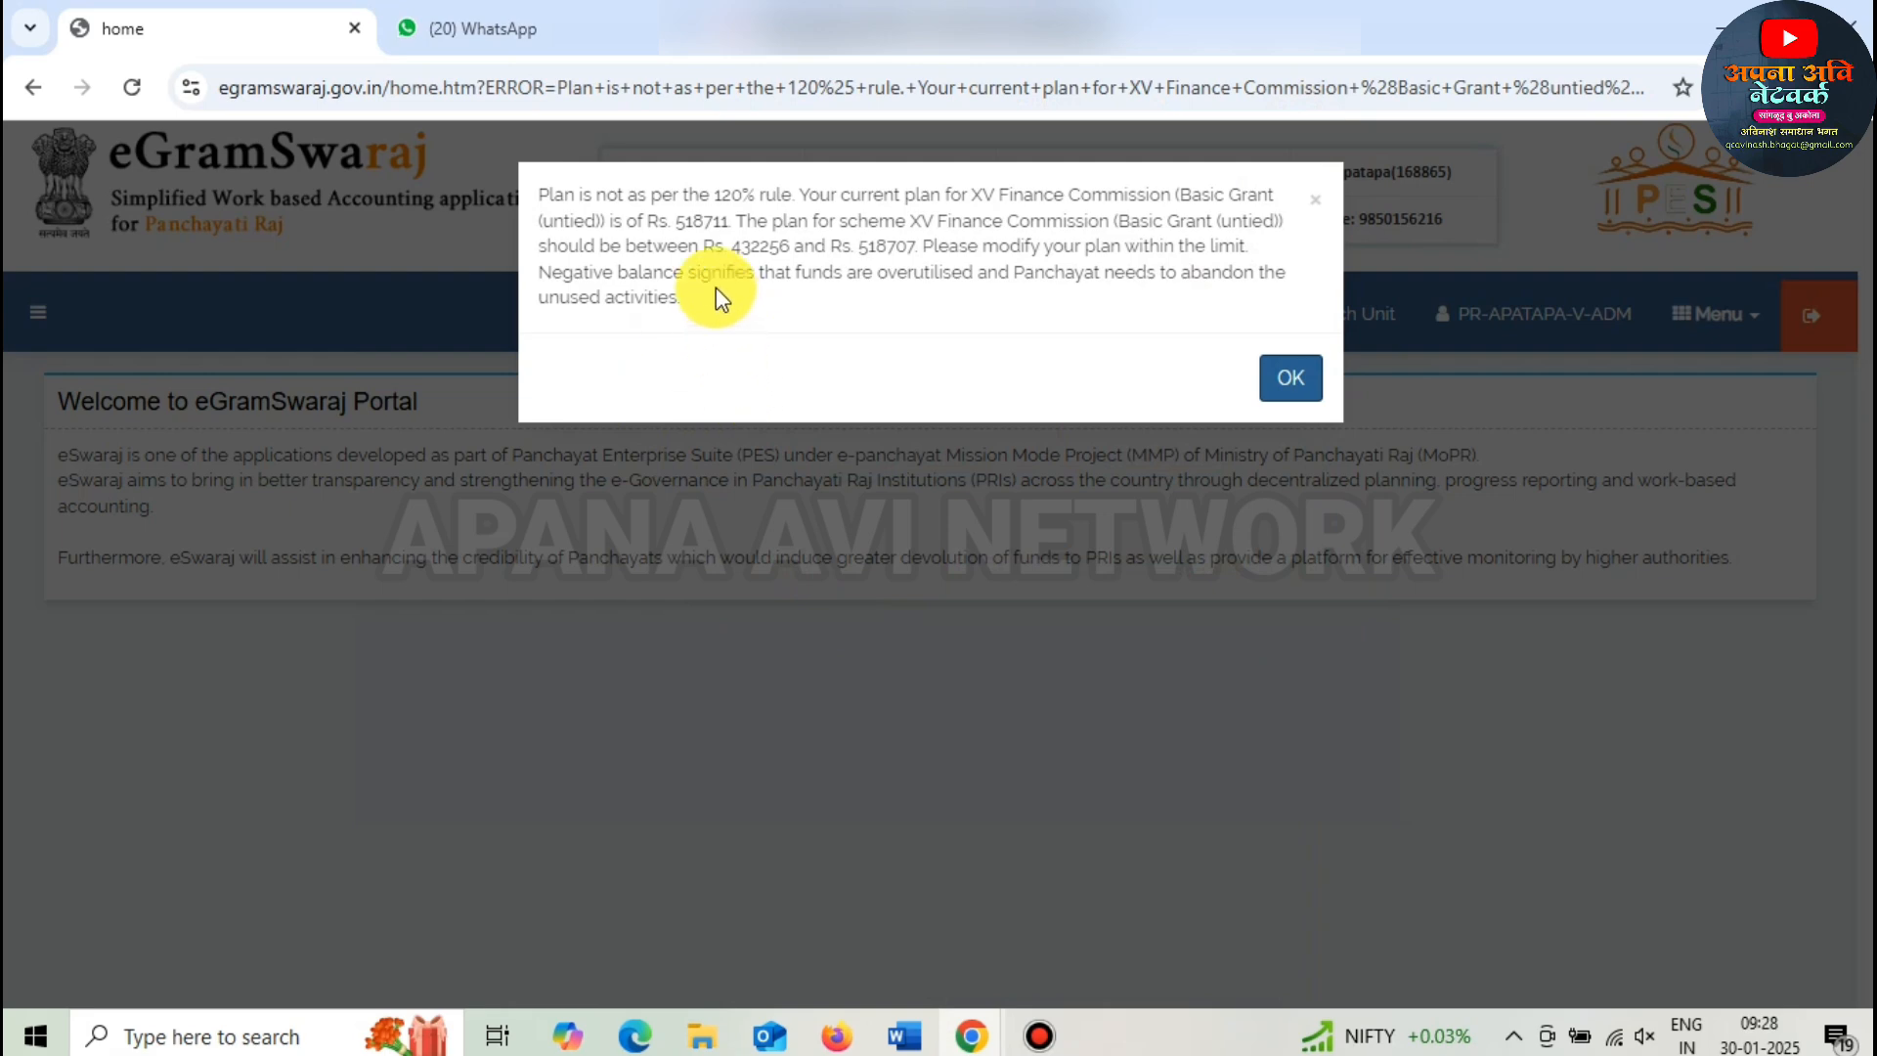
- Read the 120% rule message for the XV Finance Commission untied grant, noting the planned amount and allowed range, and dismiss it
double_click(685, 223)
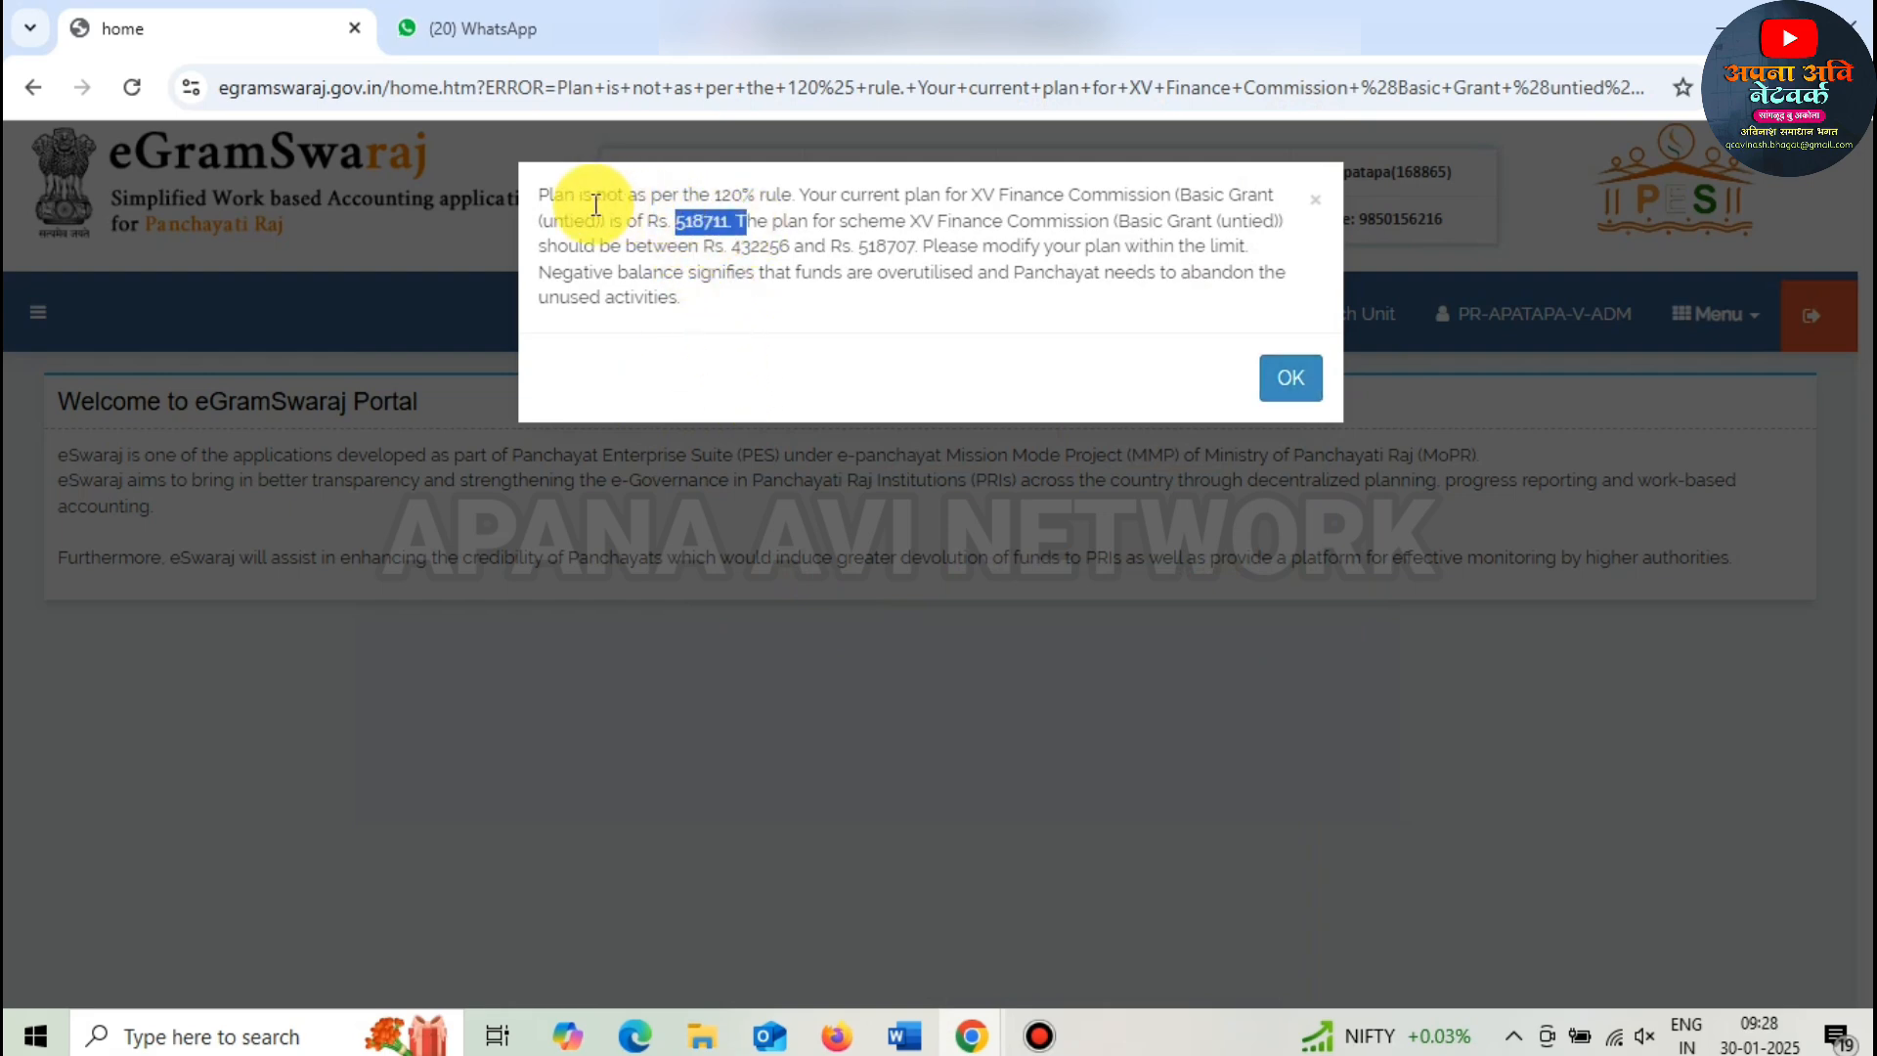
left_click_drag(538, 194, 1271, 200)
left_click(1211, 207)
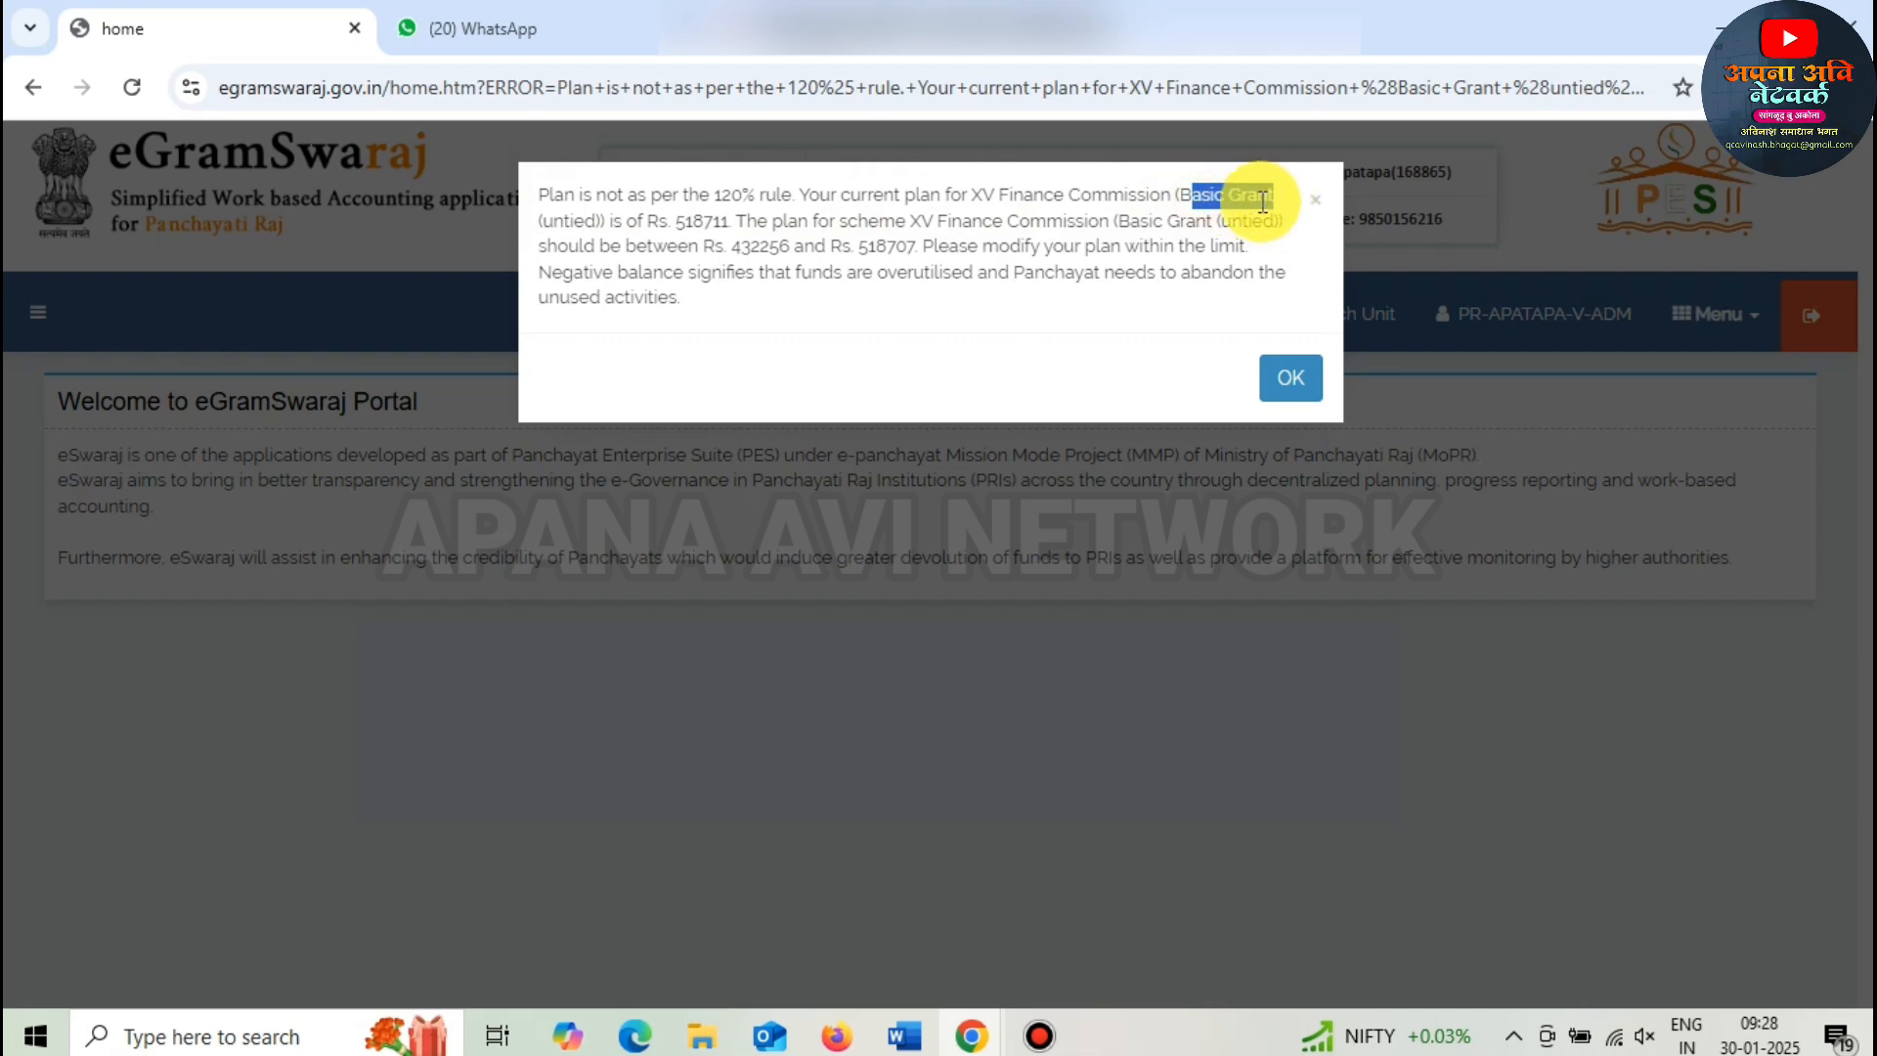
left_click_drag(515, 214, 745, 220)
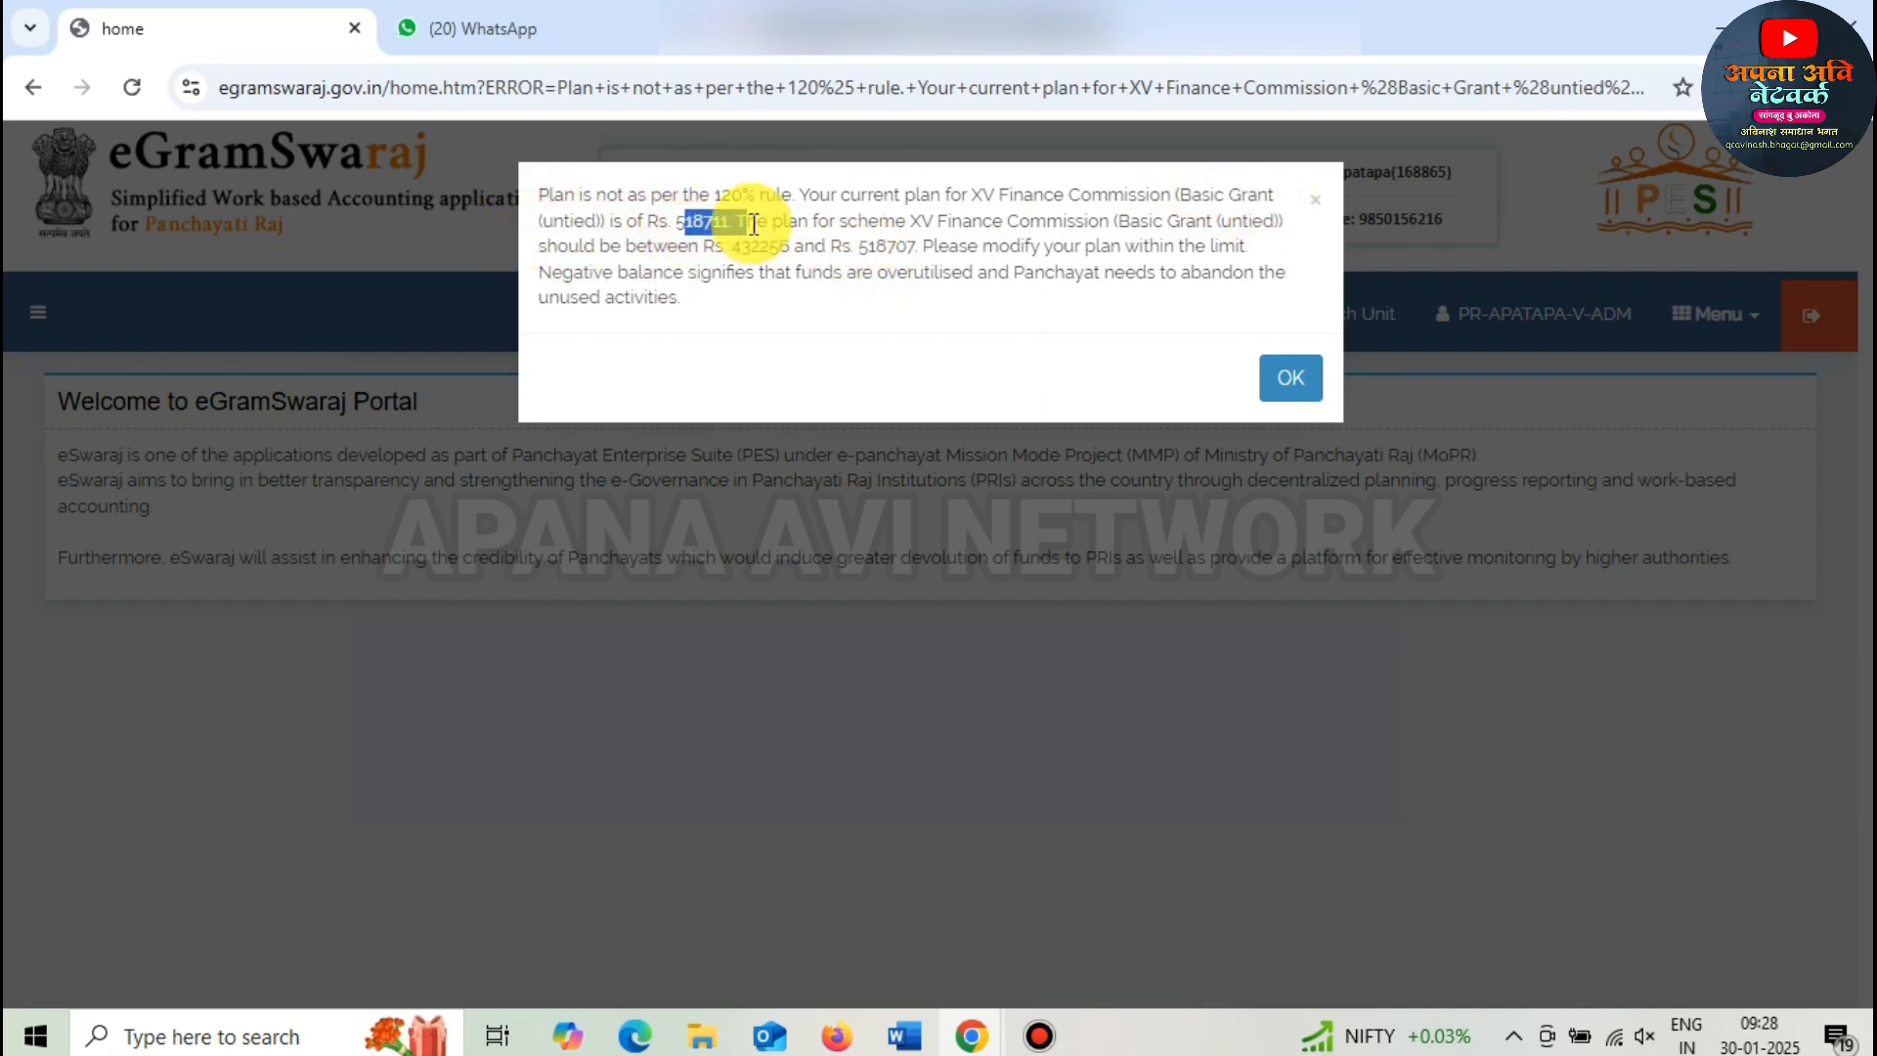
left_click_drag(859, 245, 924, 248)
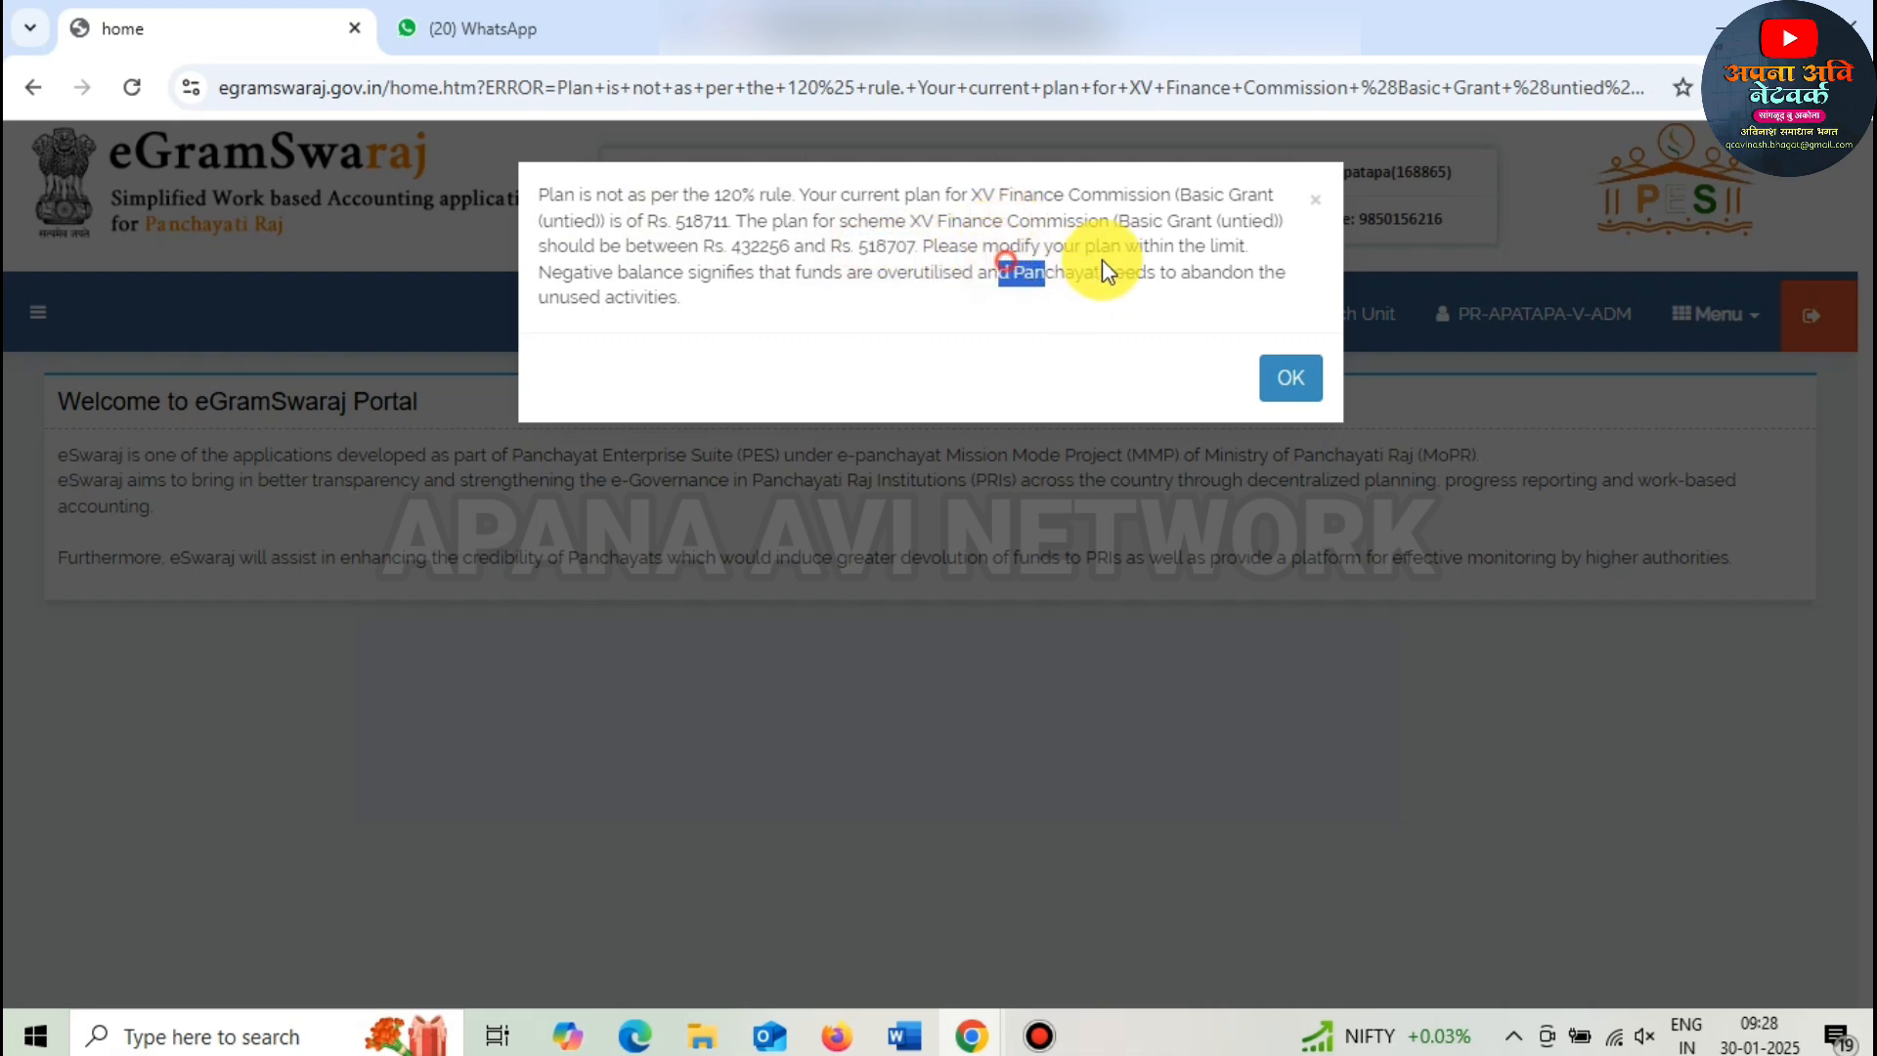
left_click(1291, 378)
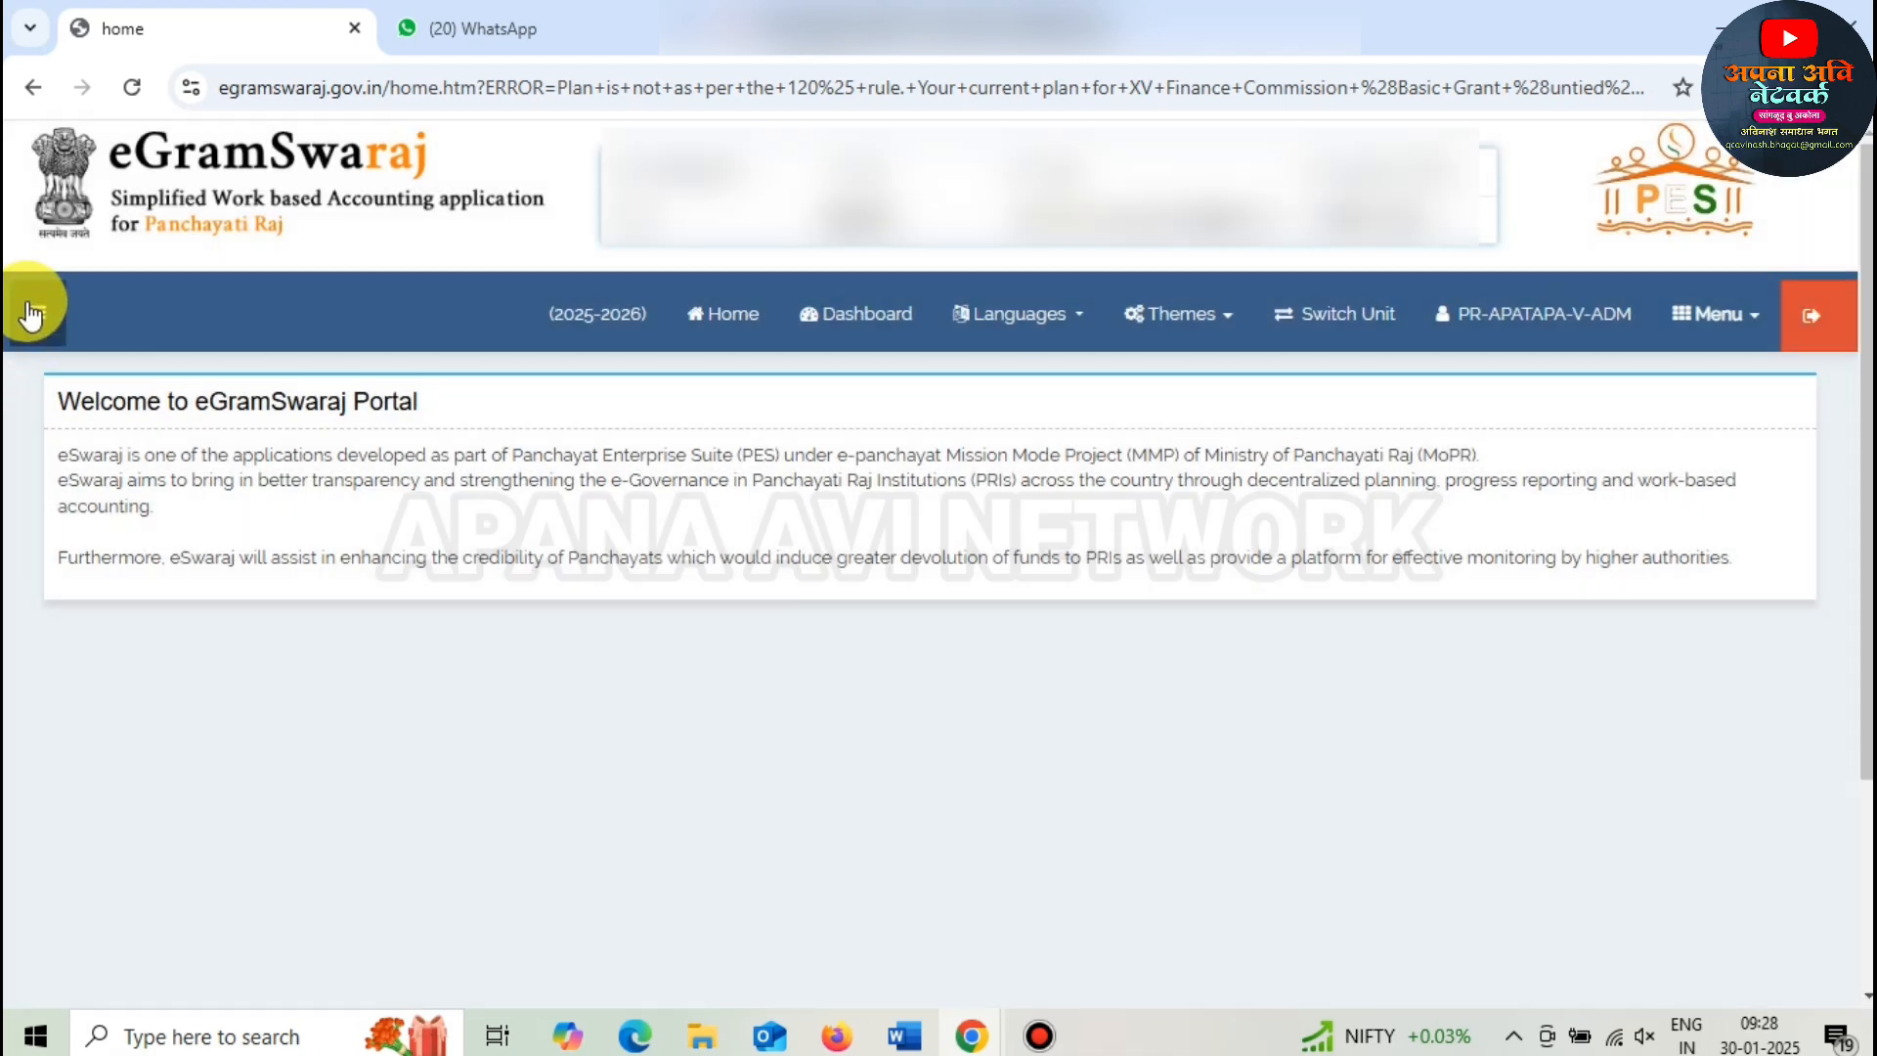
- Go to Manage Plan under Panchayat Development Plan and retrieve the plans with status Plan Pending
left_click(39, 315)
scroll(196, 440, "down", 4)
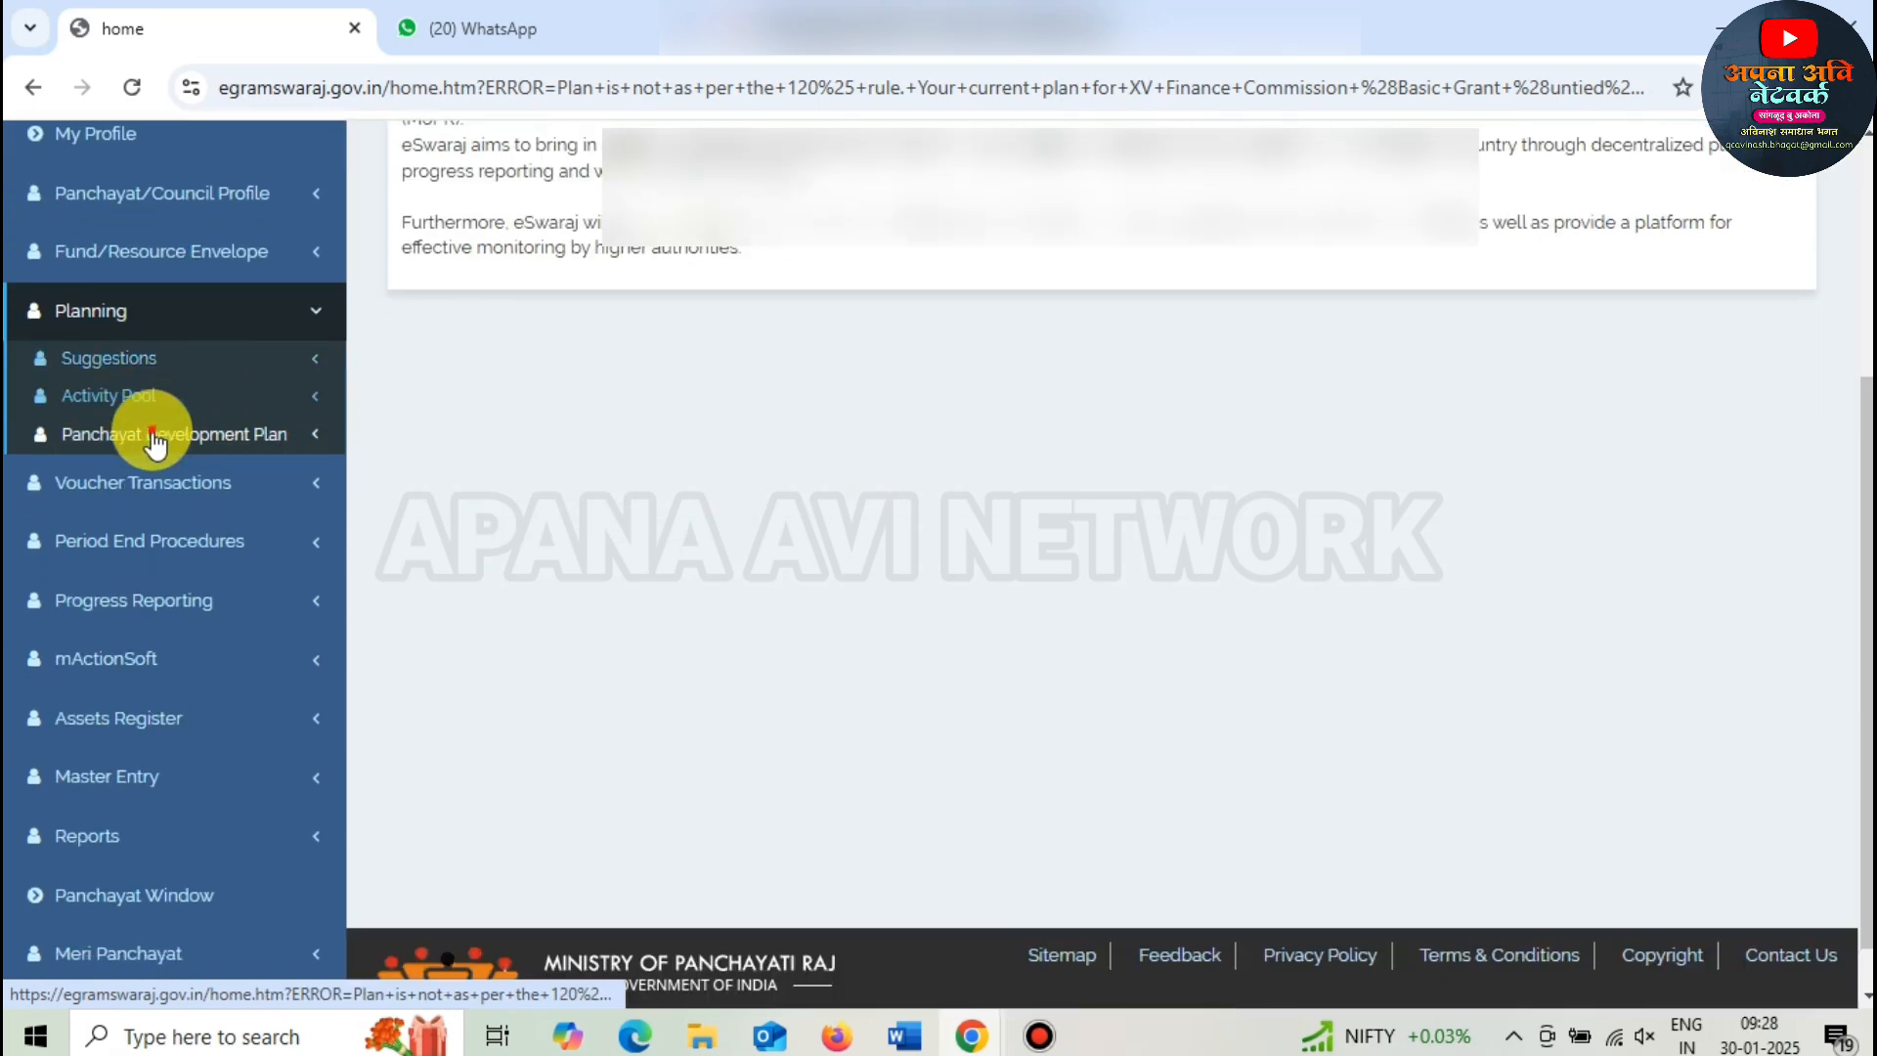
left_click(147, 433)
left_click(138, 508)
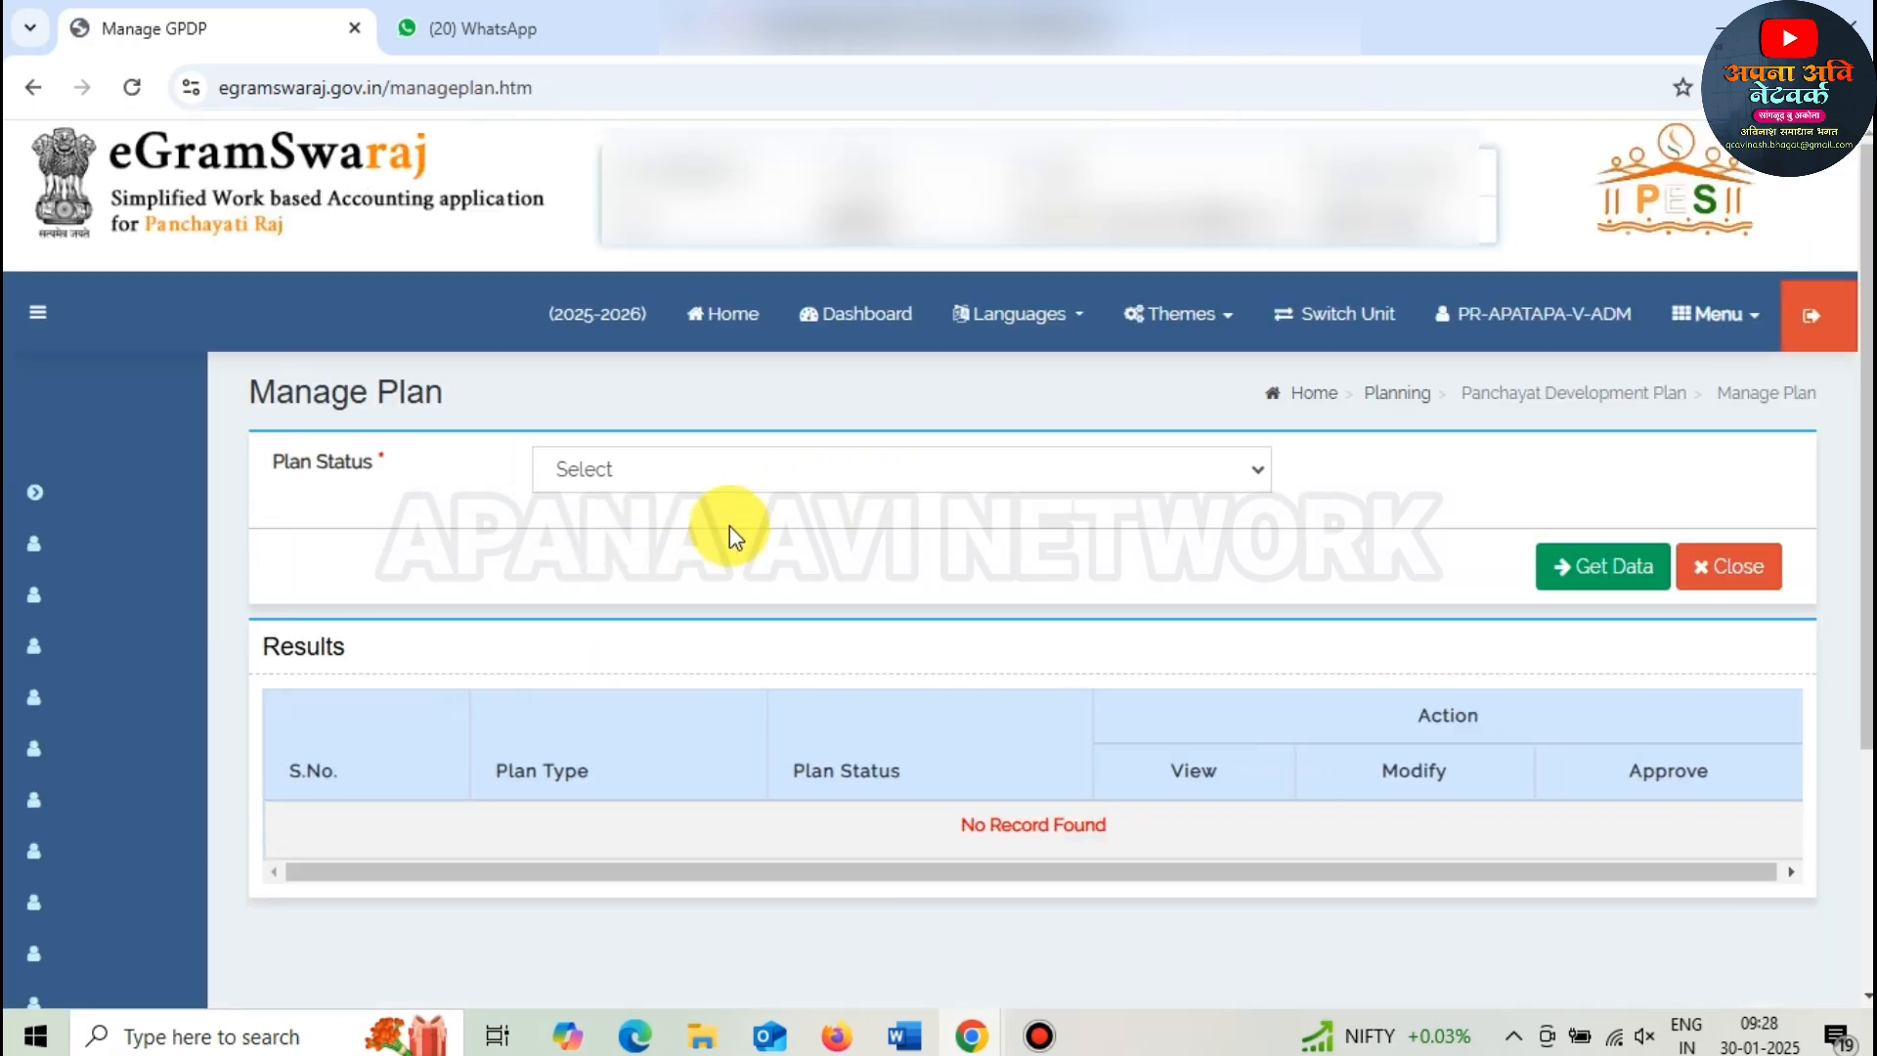
left_click(620, 470)
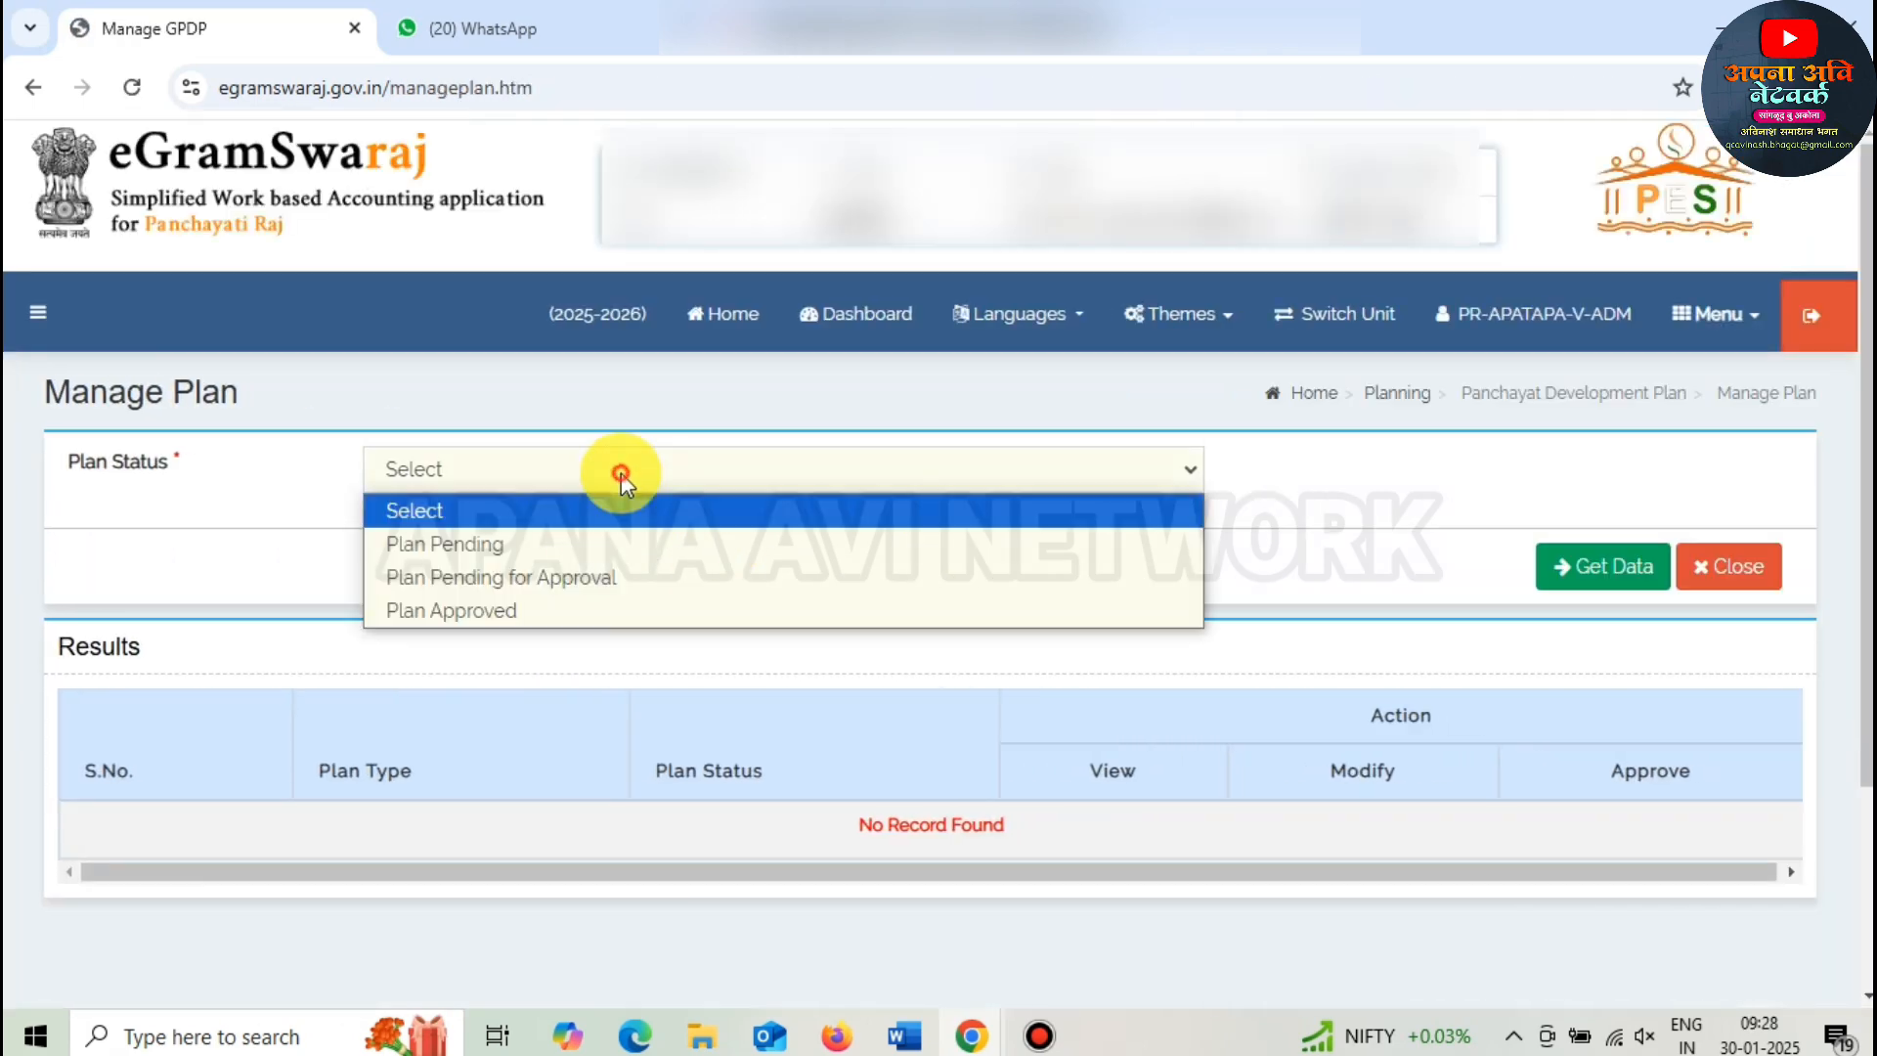
left_click(576, 538)
left_click(1552, 572)
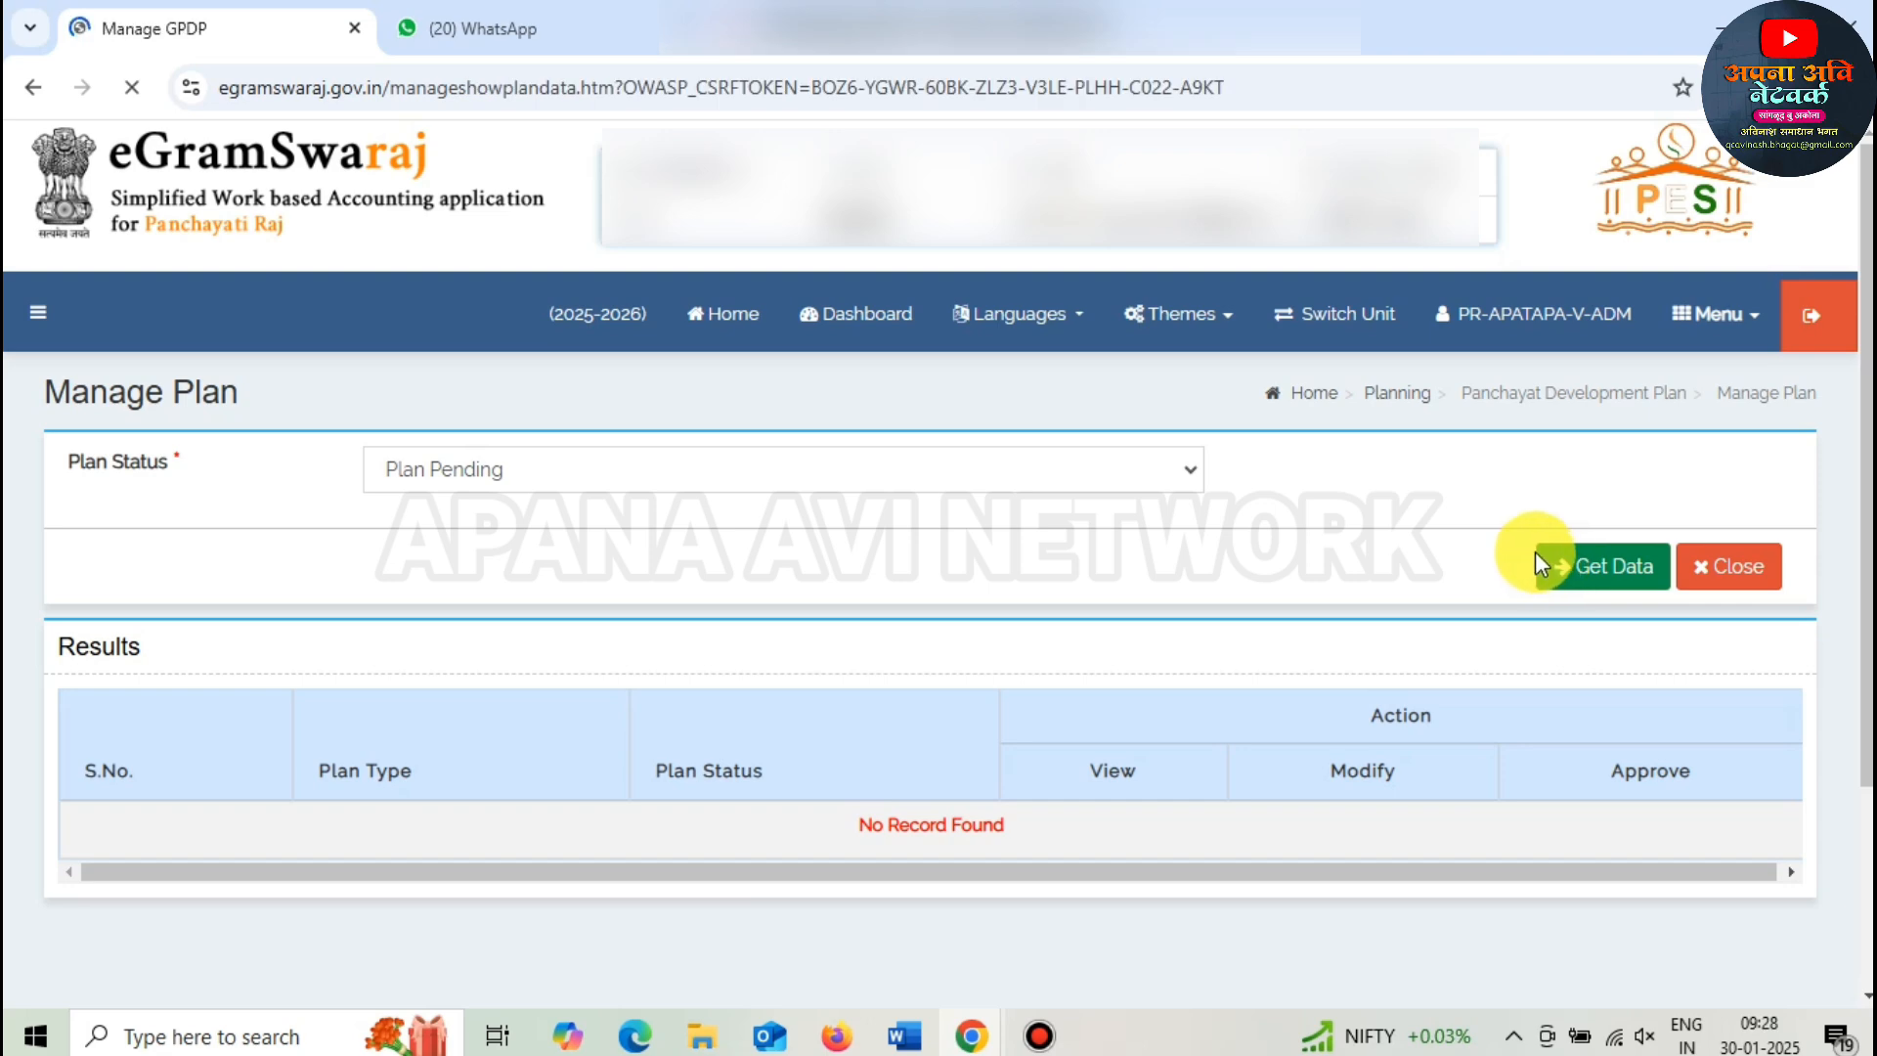
- Open the pending Main plan for modification and confirm the request
scroll(1258, 777, "down", 3)
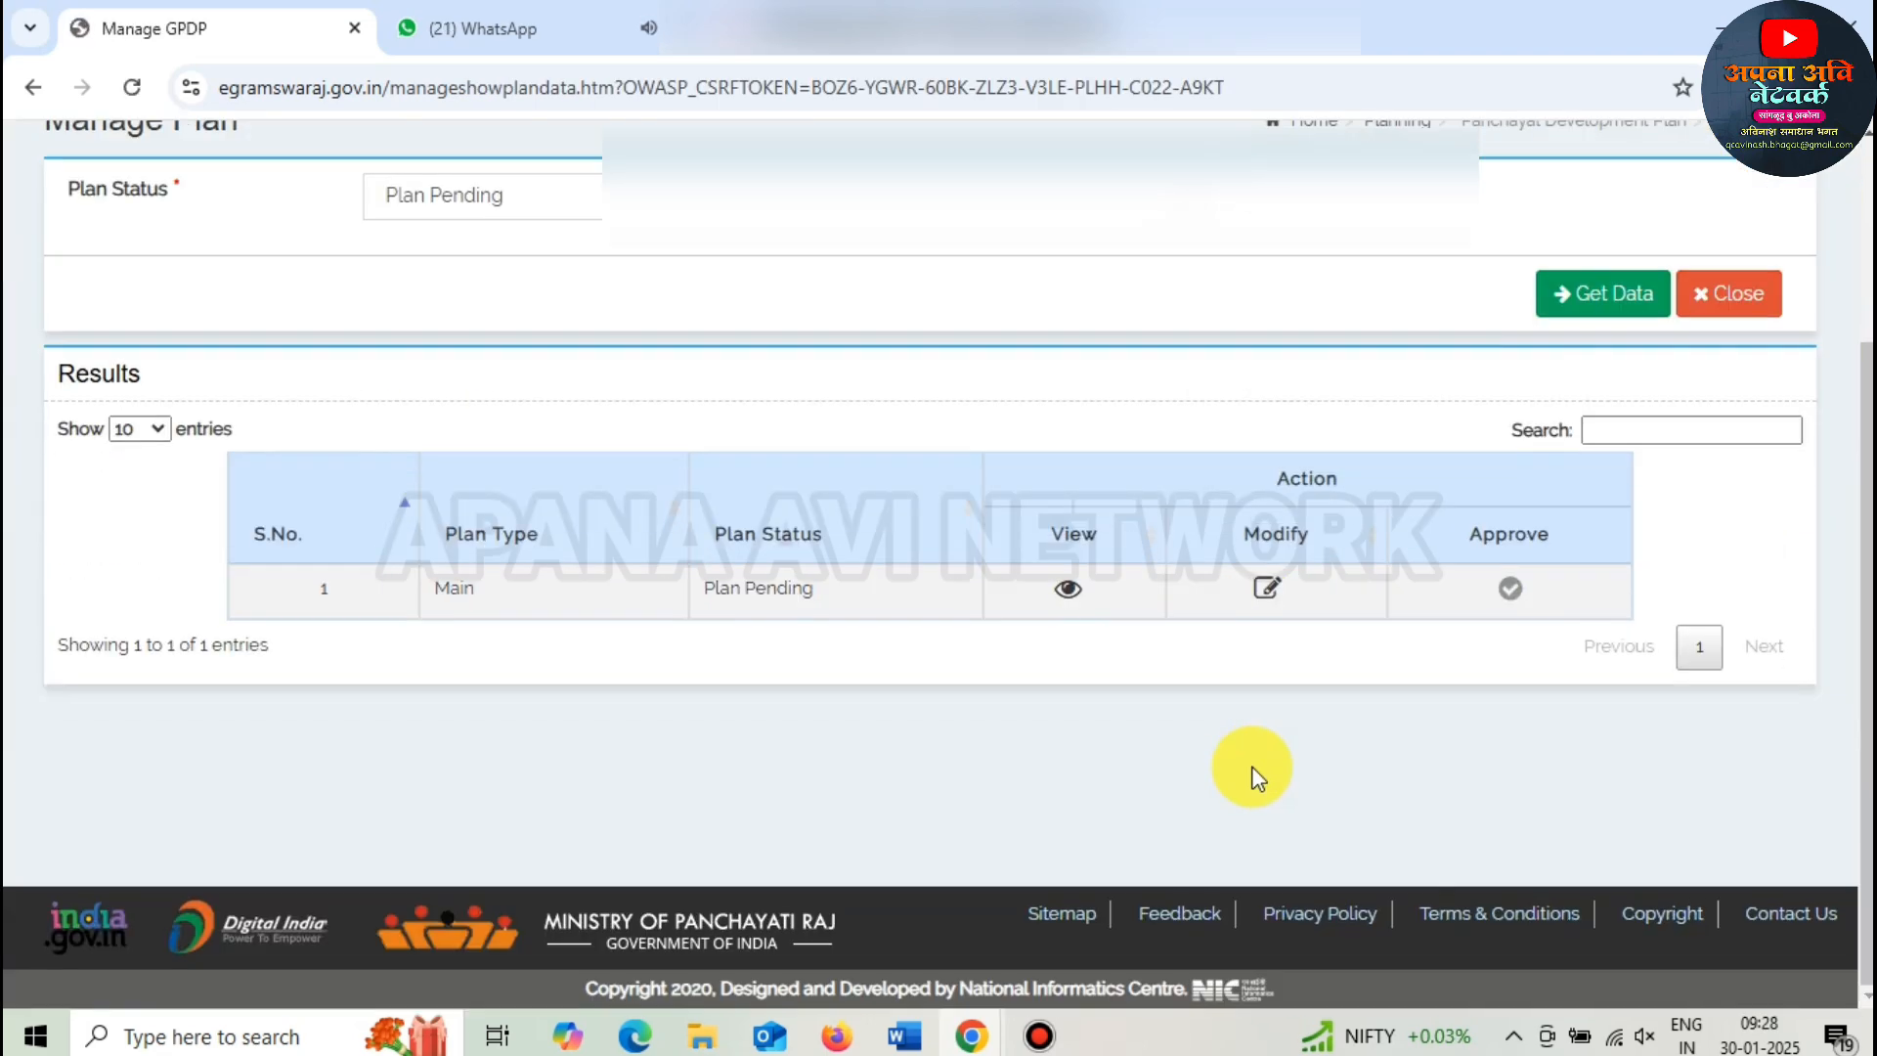
left_click(1261, 591)
key("Return")
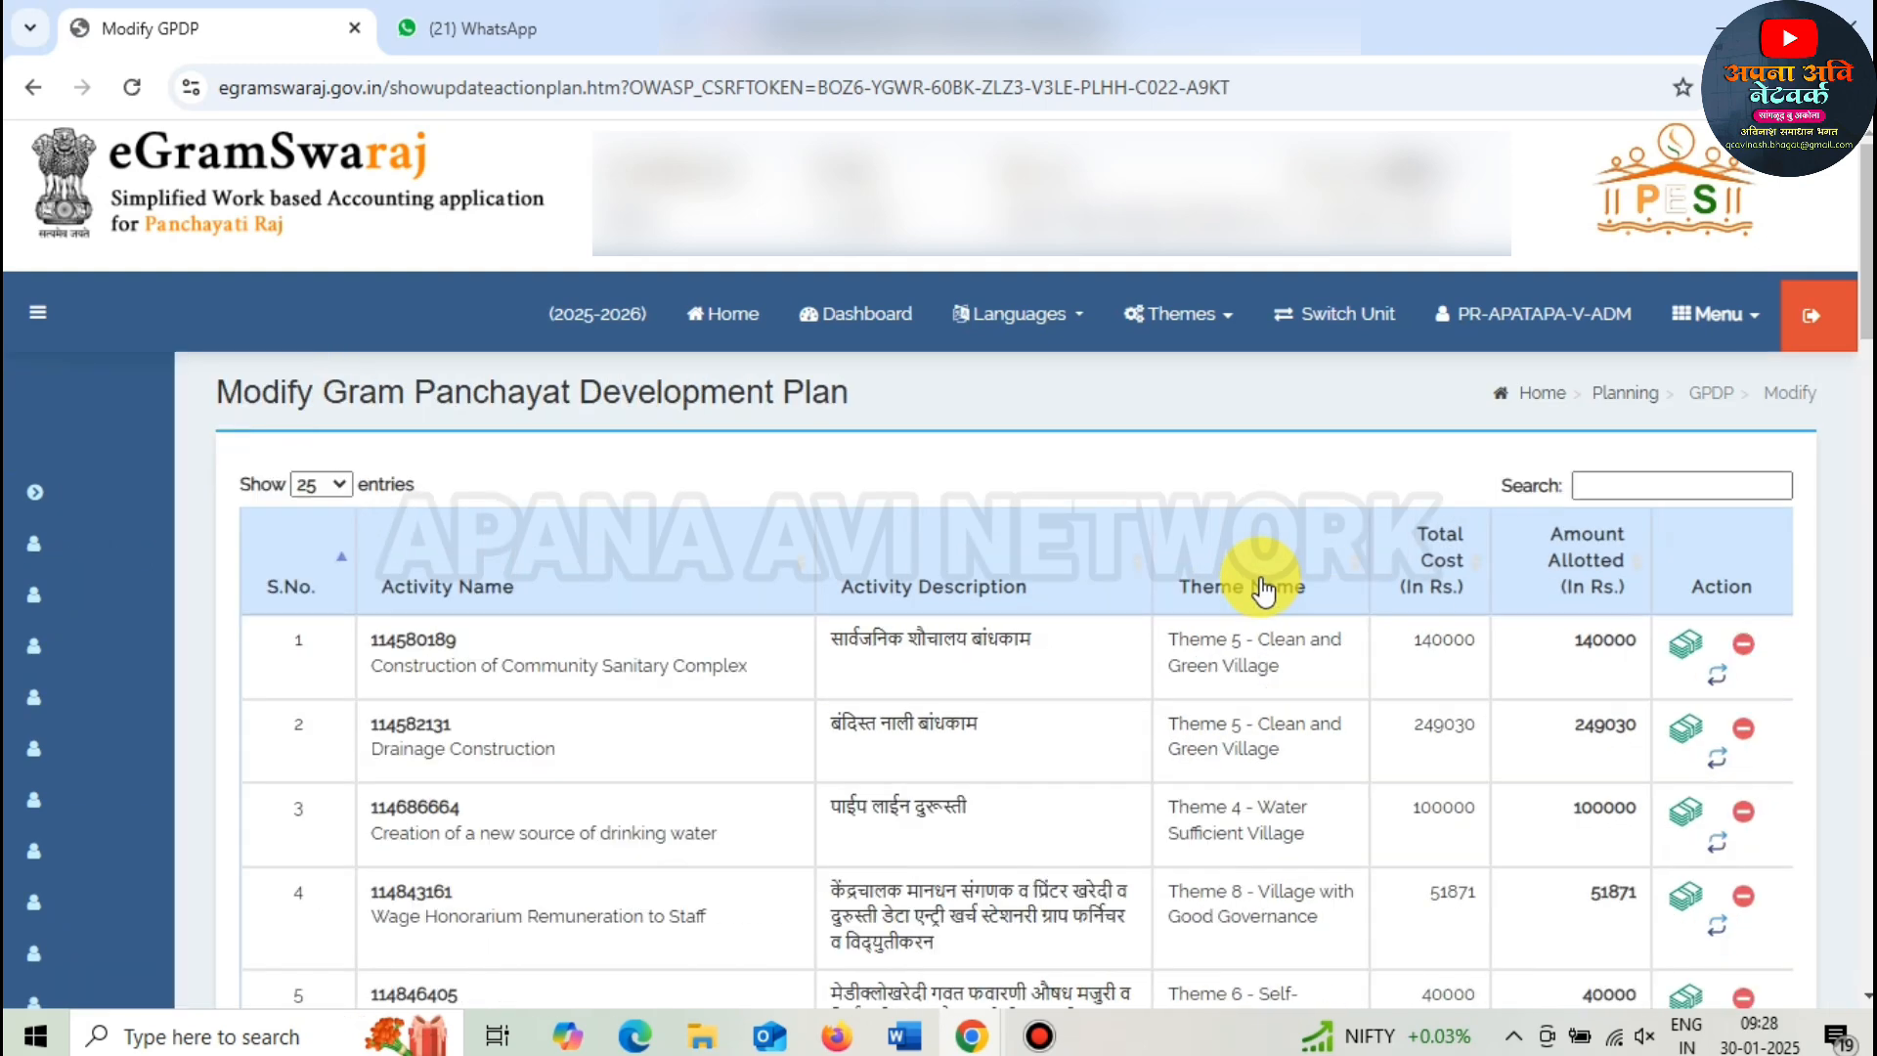
- Send the Construction Maintenance Upgradation of Building Hall activity back for revision and confirm
scroll(1203, 616, "down", 3)
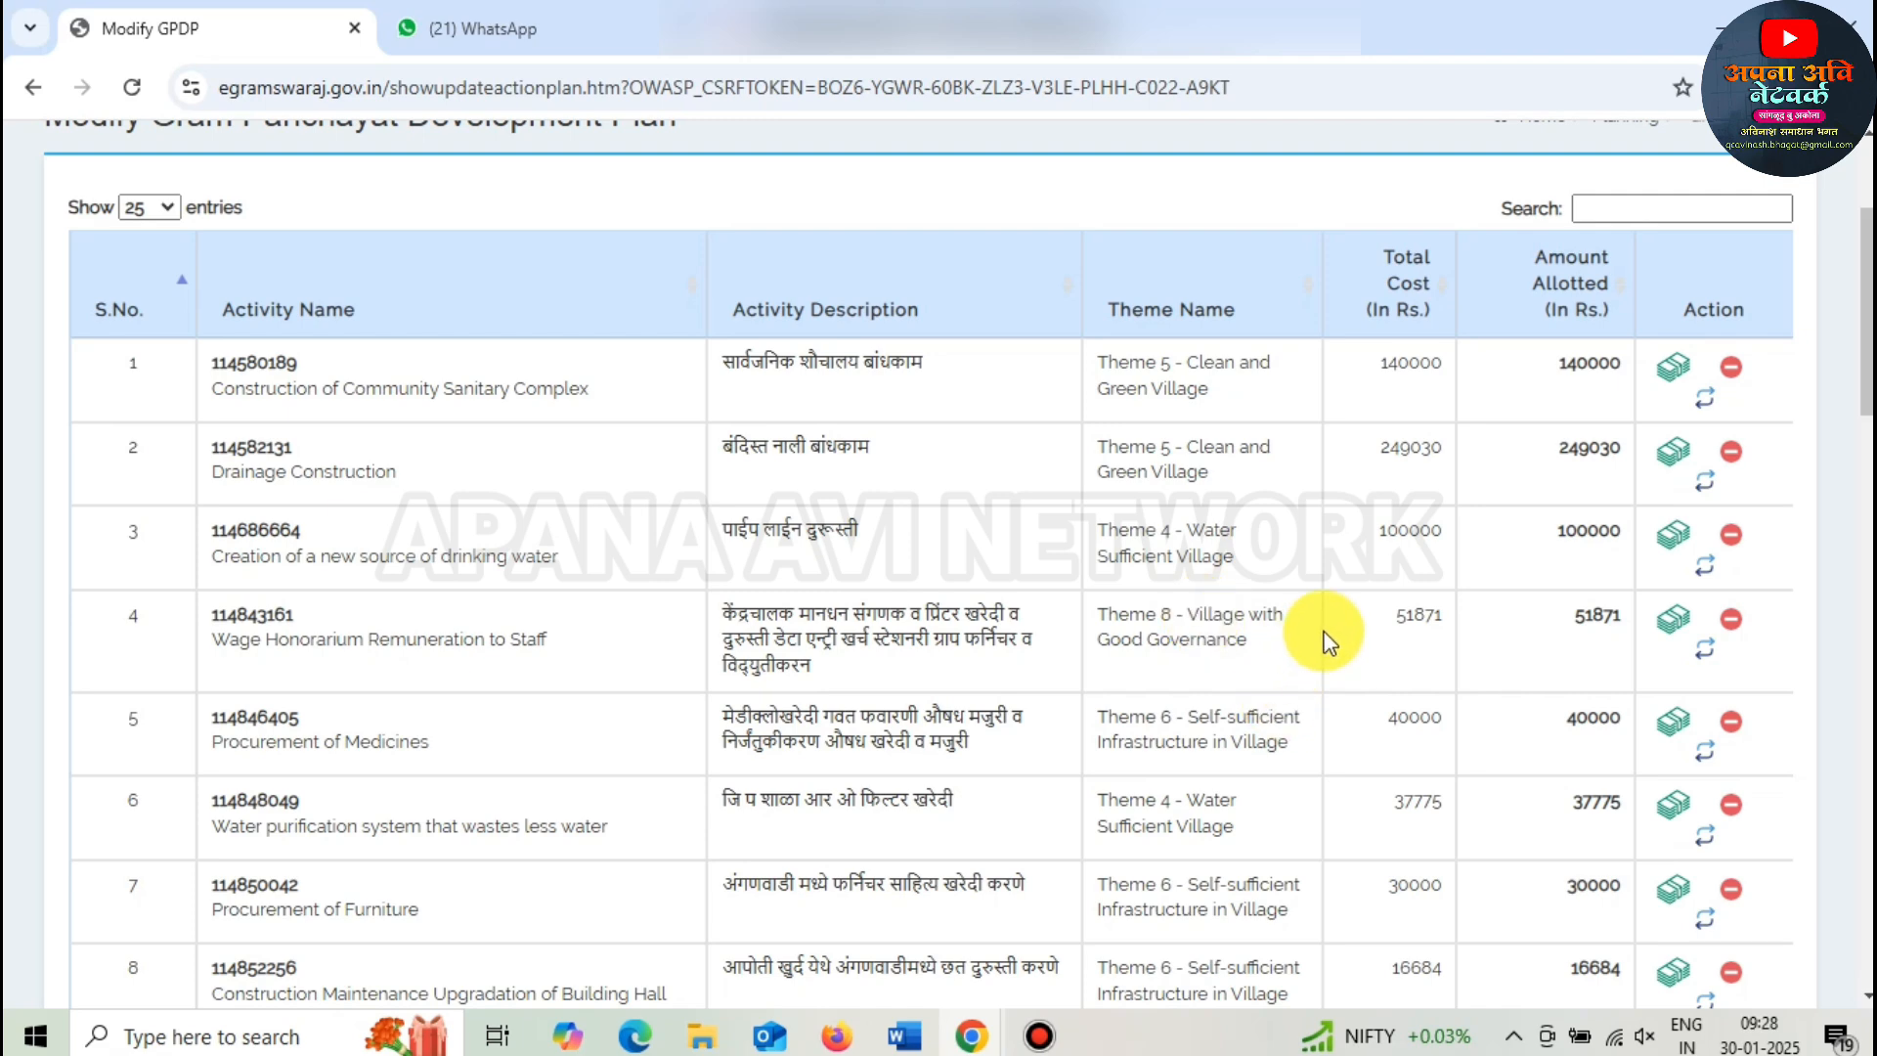
scroll(1271, 618, "down", 2)
scroll(1299, 617, "down", 3)
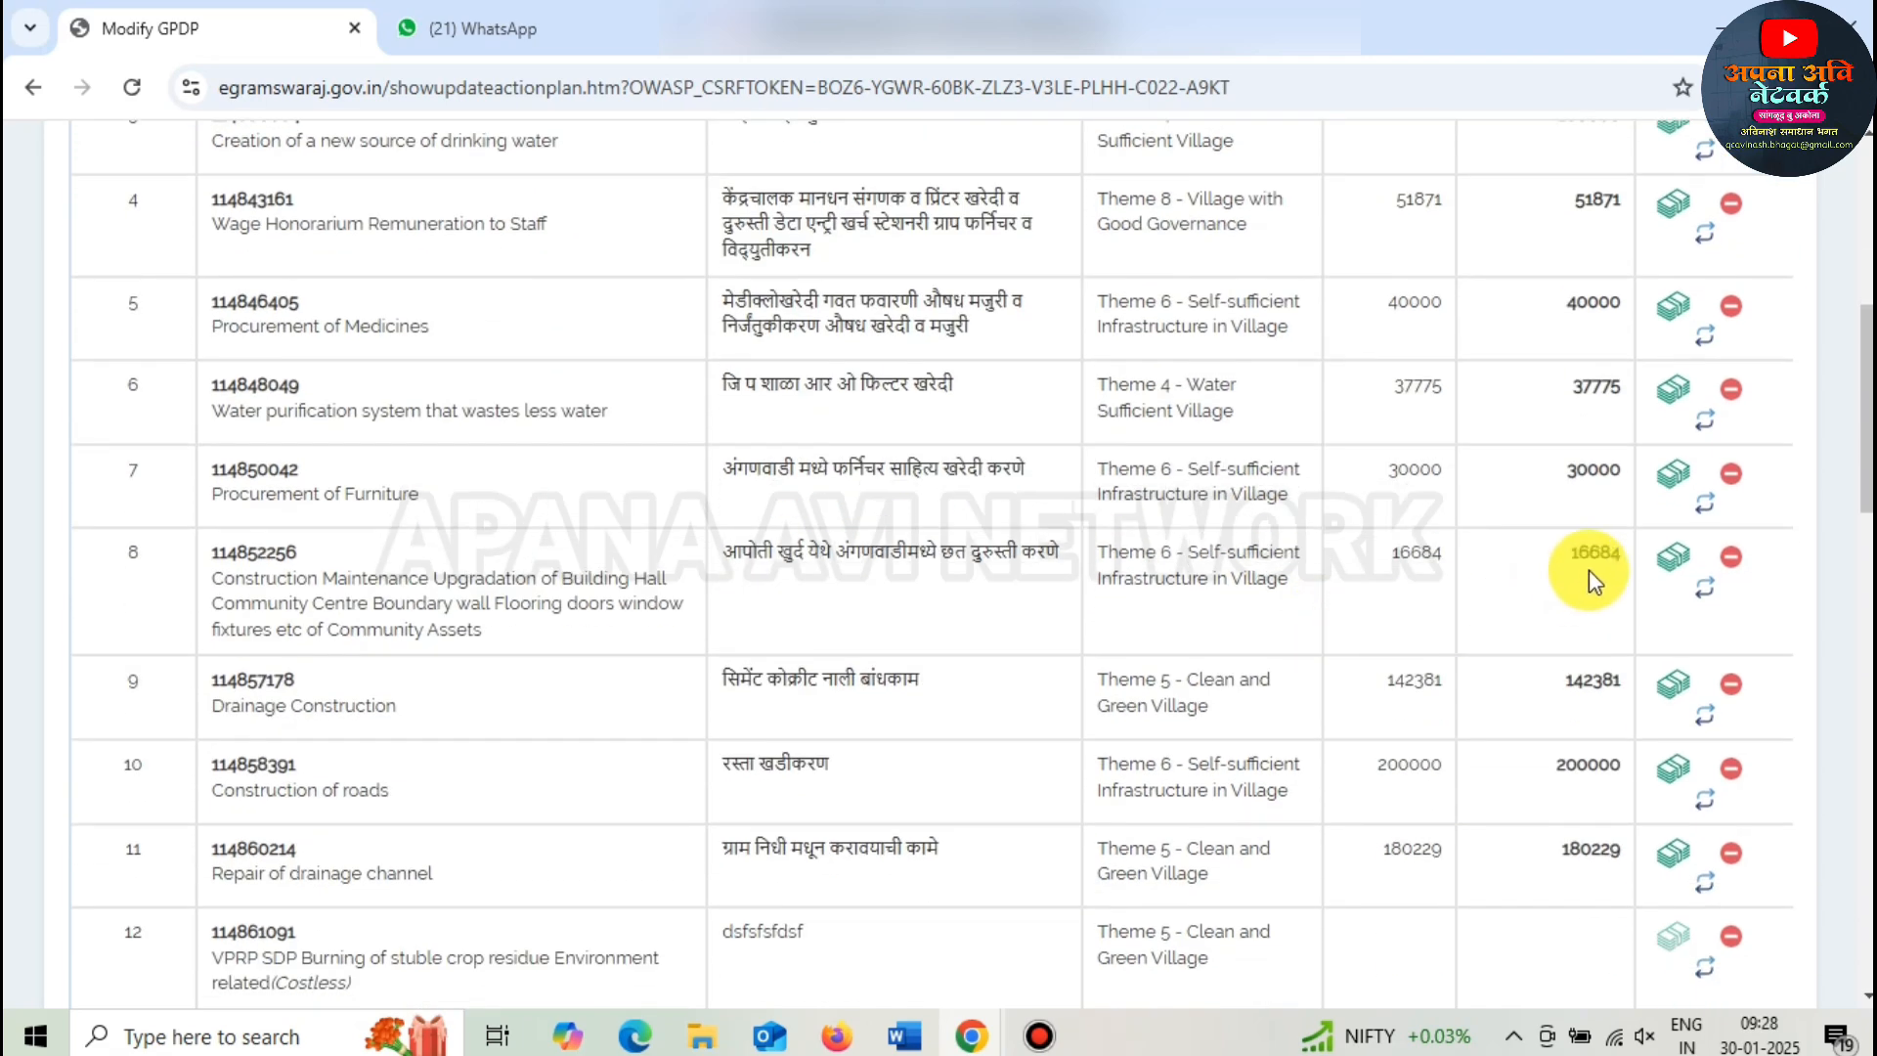
left_click(1706, 601)
left_click(1059, 305)
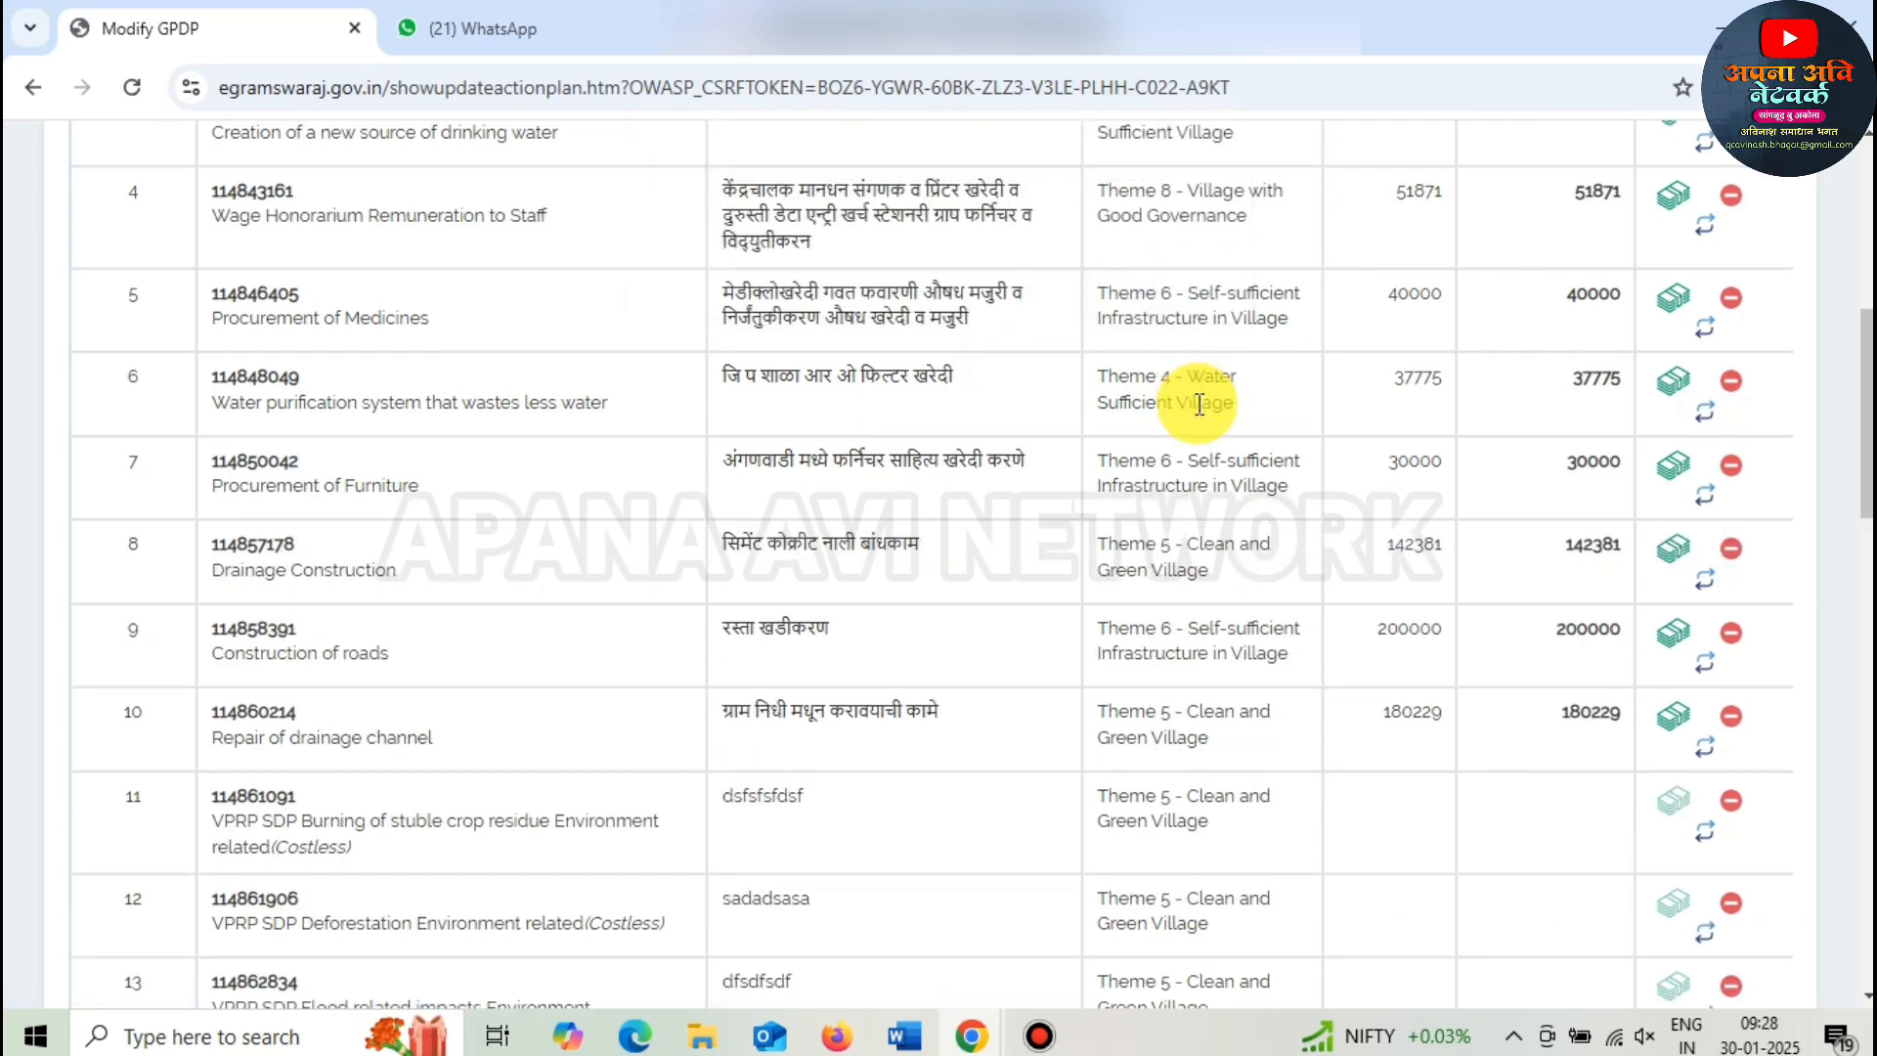
- Save the modified Gram Panchayat Development Plan and acknowledge the update
scroll(1447, 542, "down", 15)
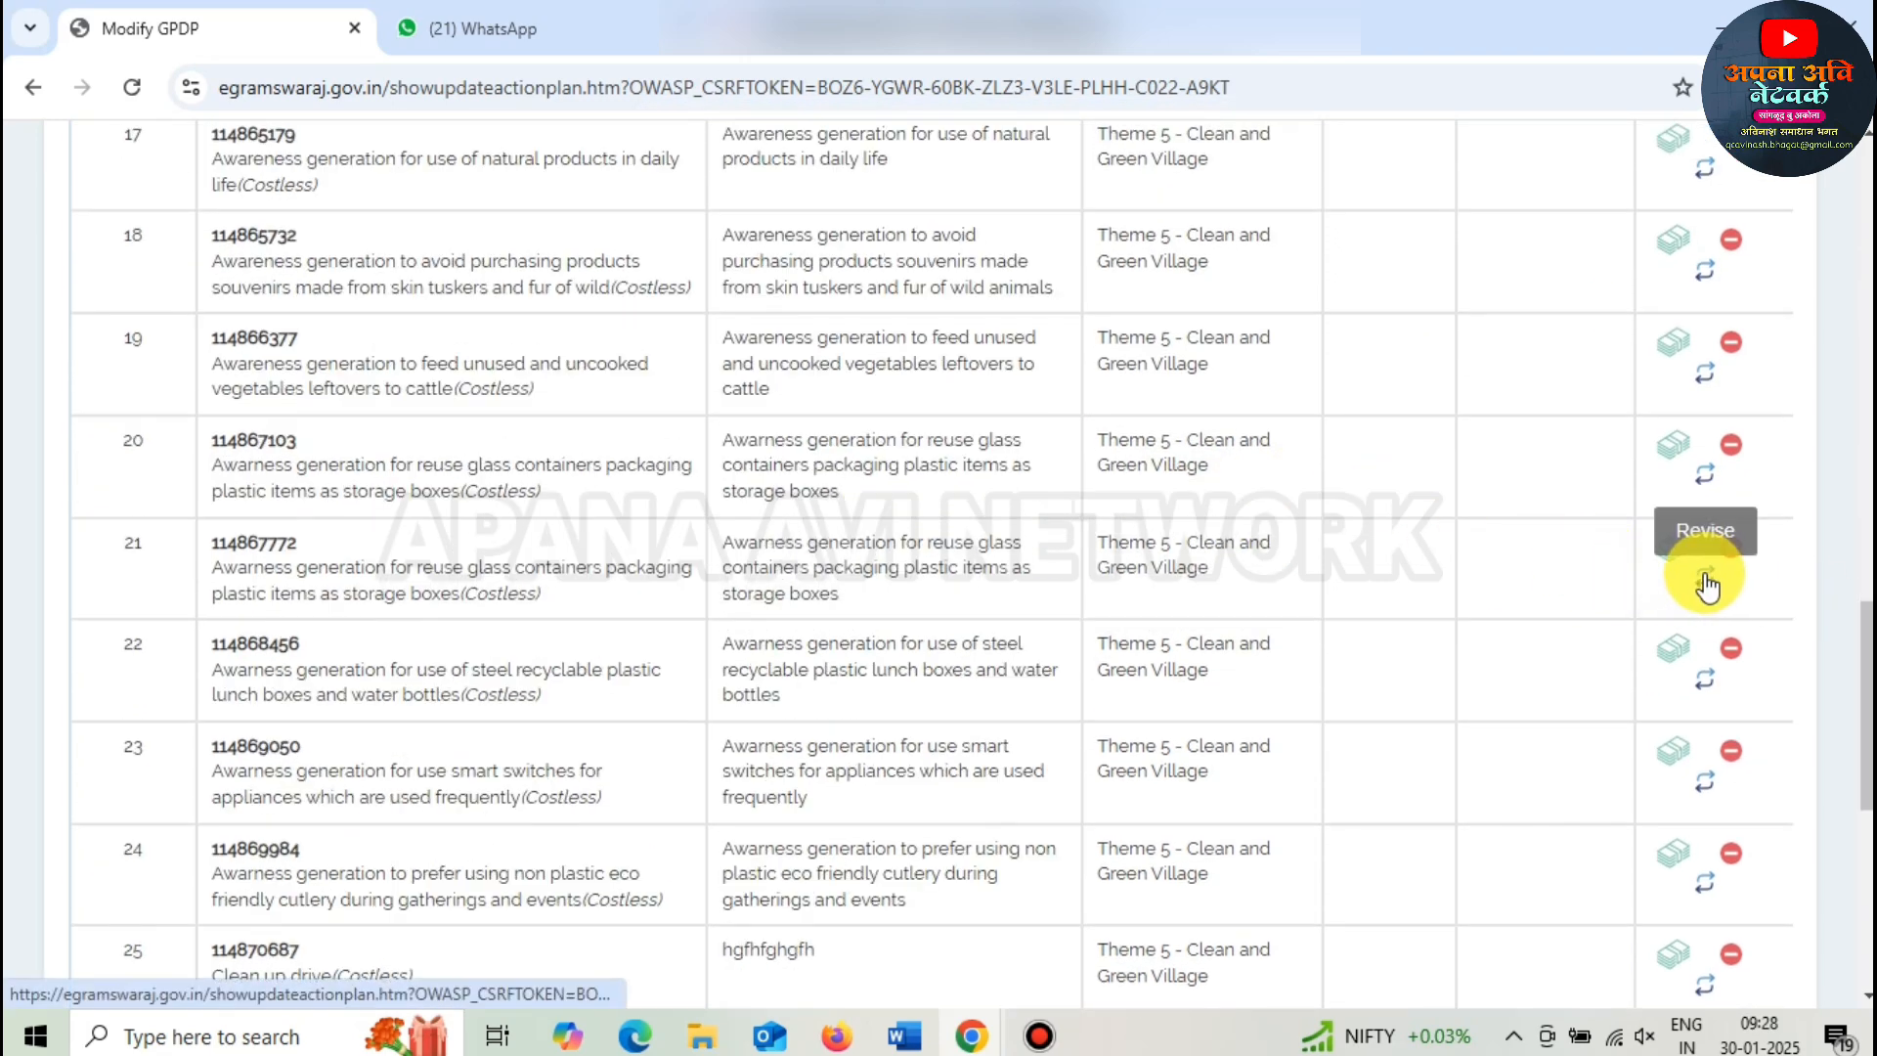
scroll(1557, 575, "down", 8)
left_click(1315, 800)
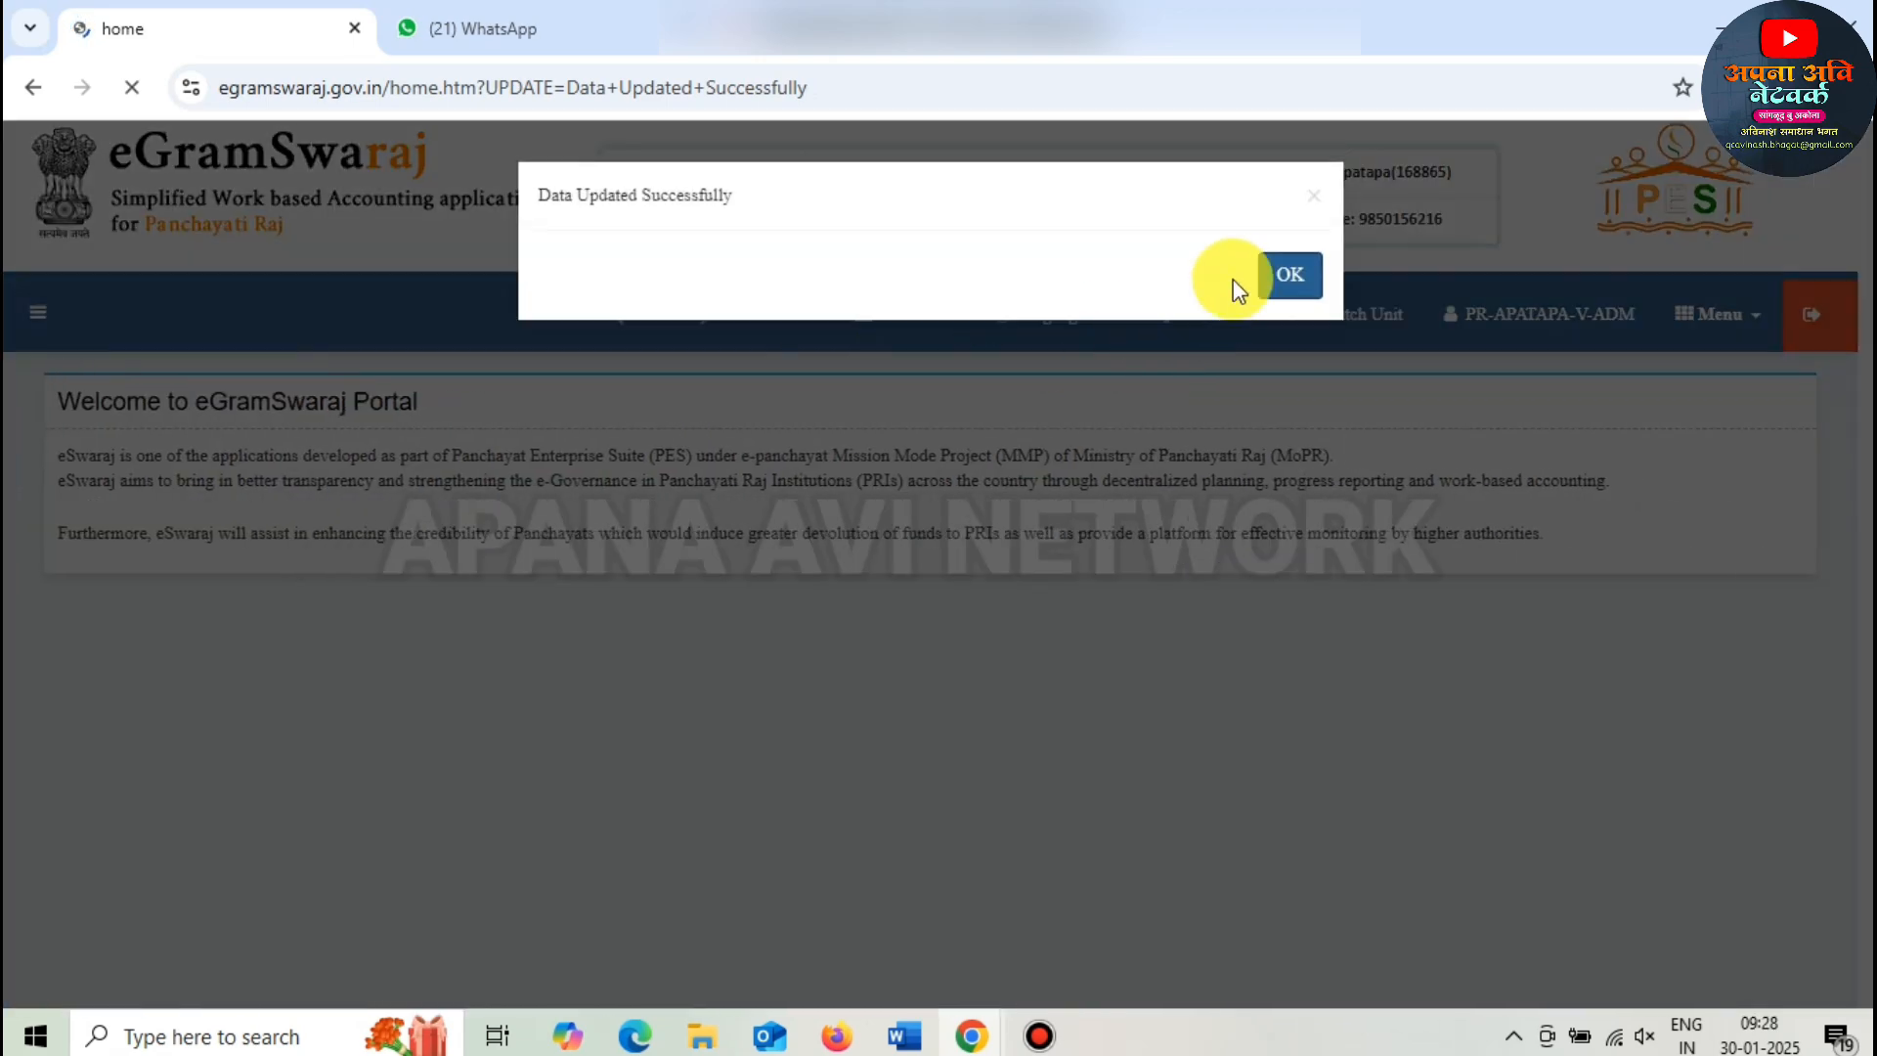
left_click(1269, 276)
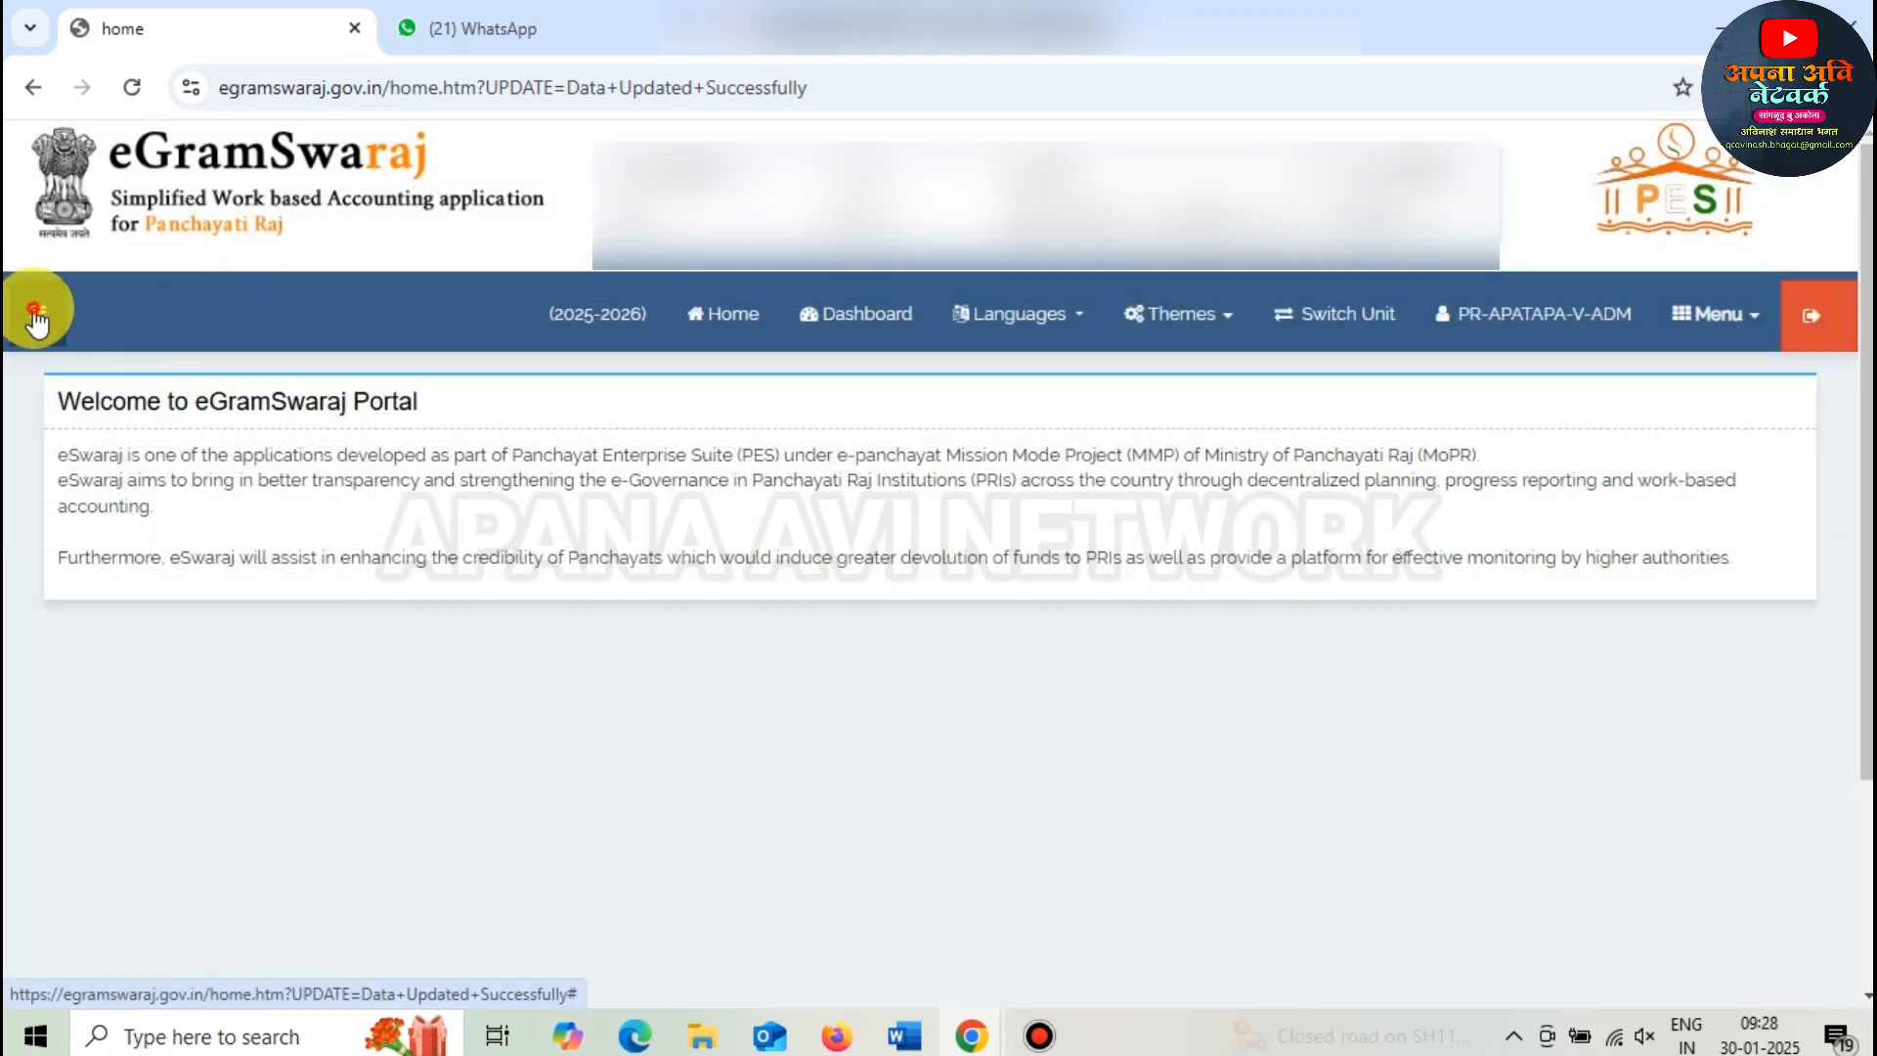
- Go to Manage Activity in the Activity Pool and retrieve the Public Works activities
left_click(38, 312)
left_click(86, 671)
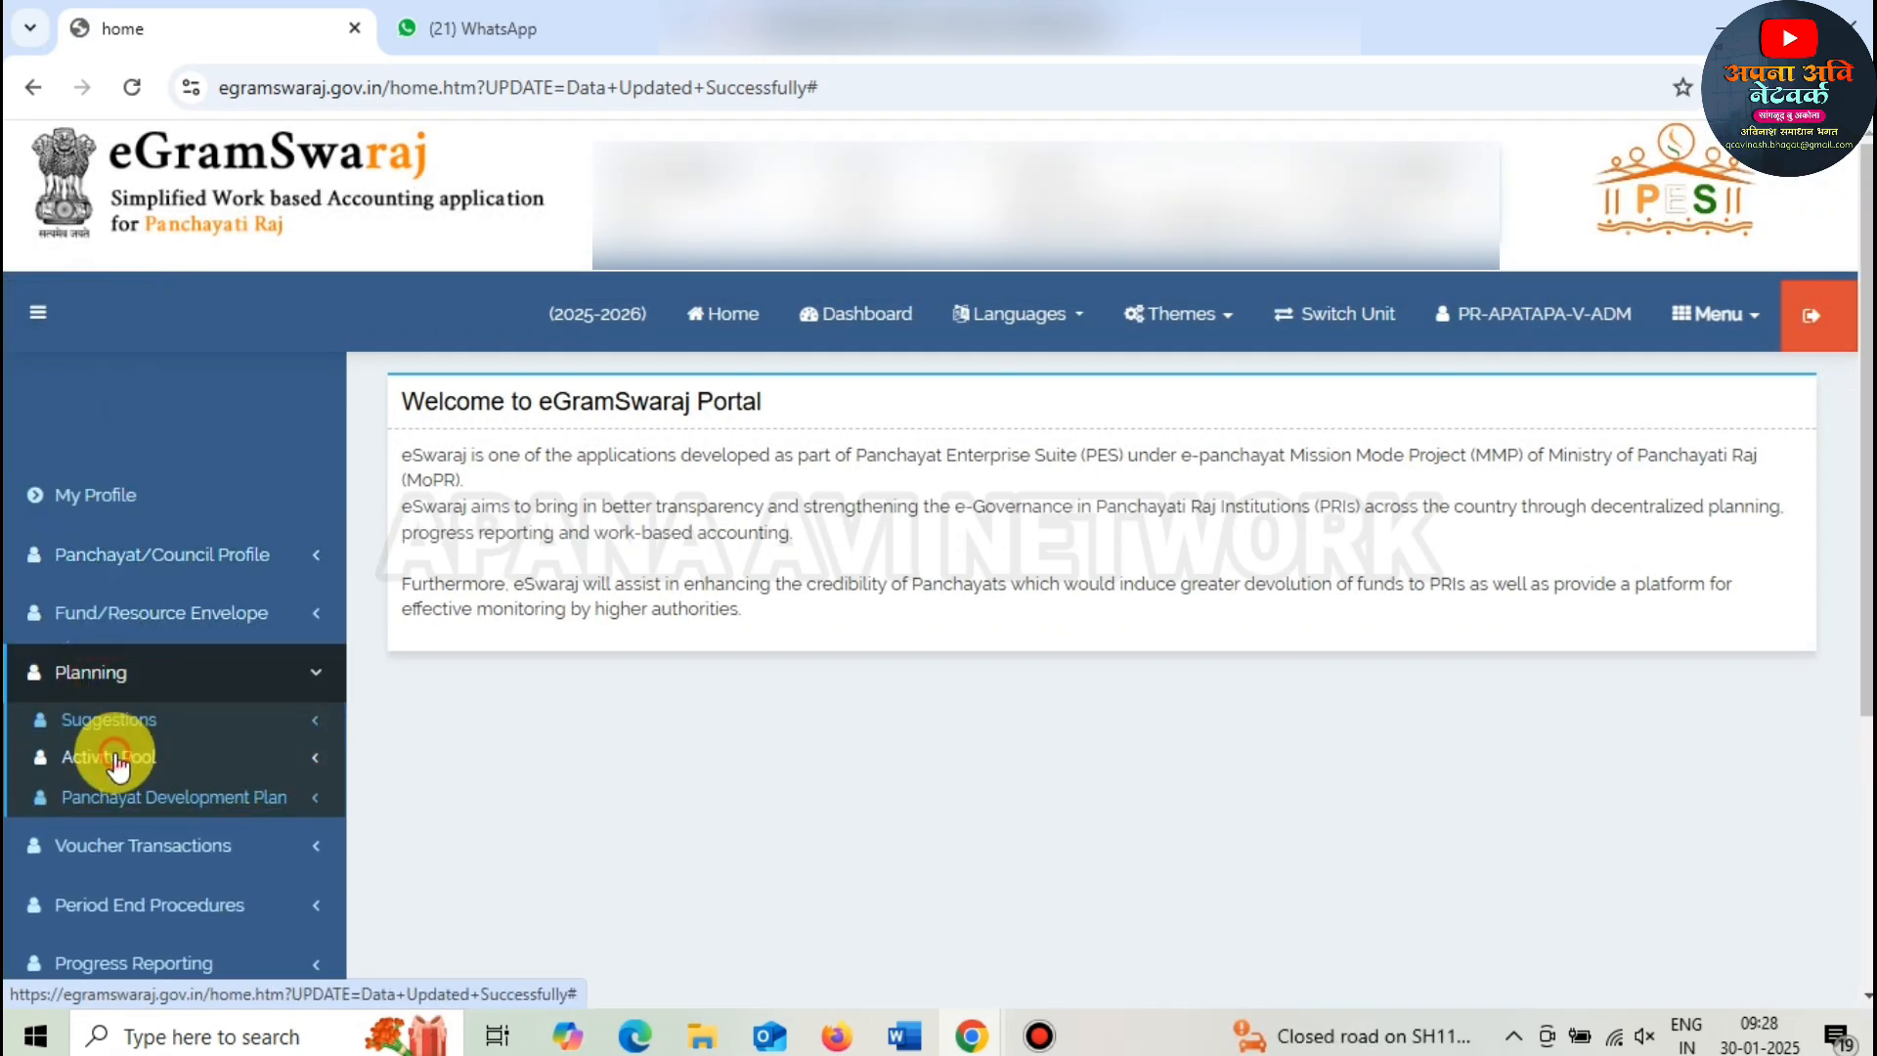
left_click(115, 755)
scroll(147, 568, "down", 3)
left_click(142, 565)
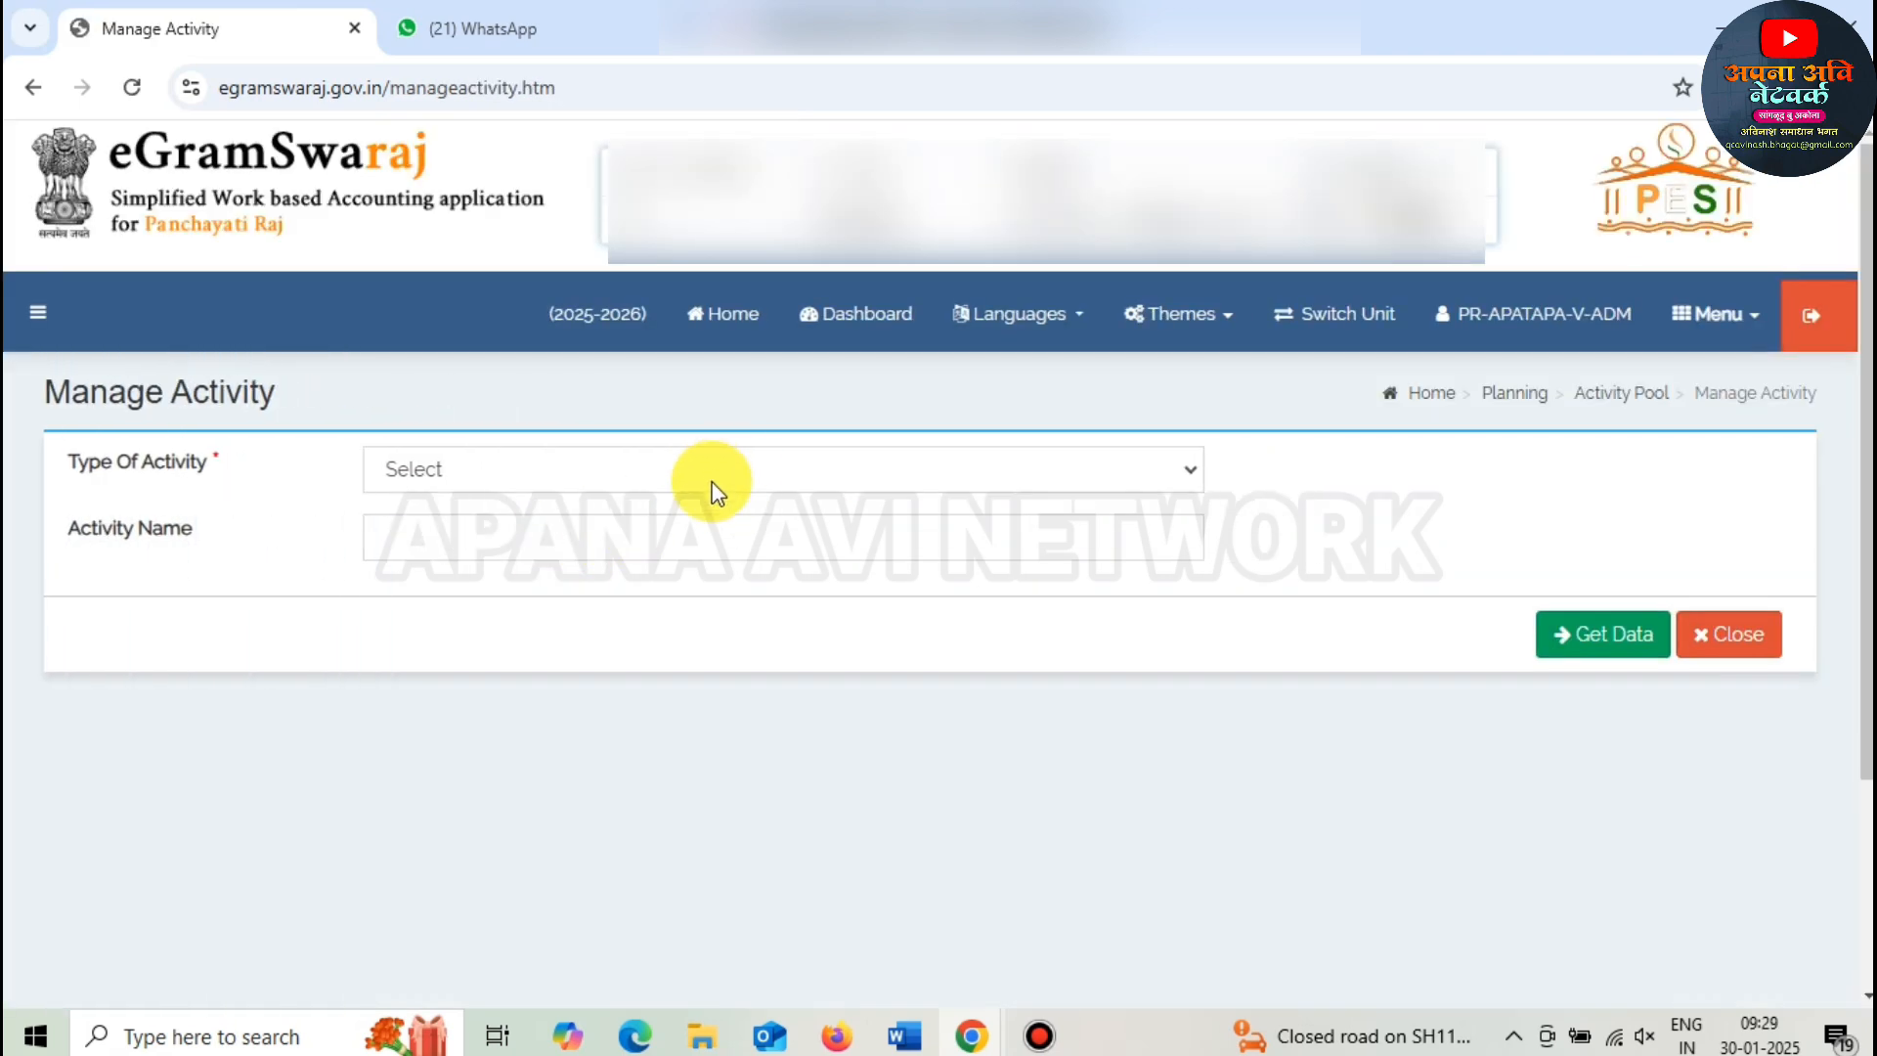
left_click(574, 475)
left_click(576, 541)
left_click(1615, 636)
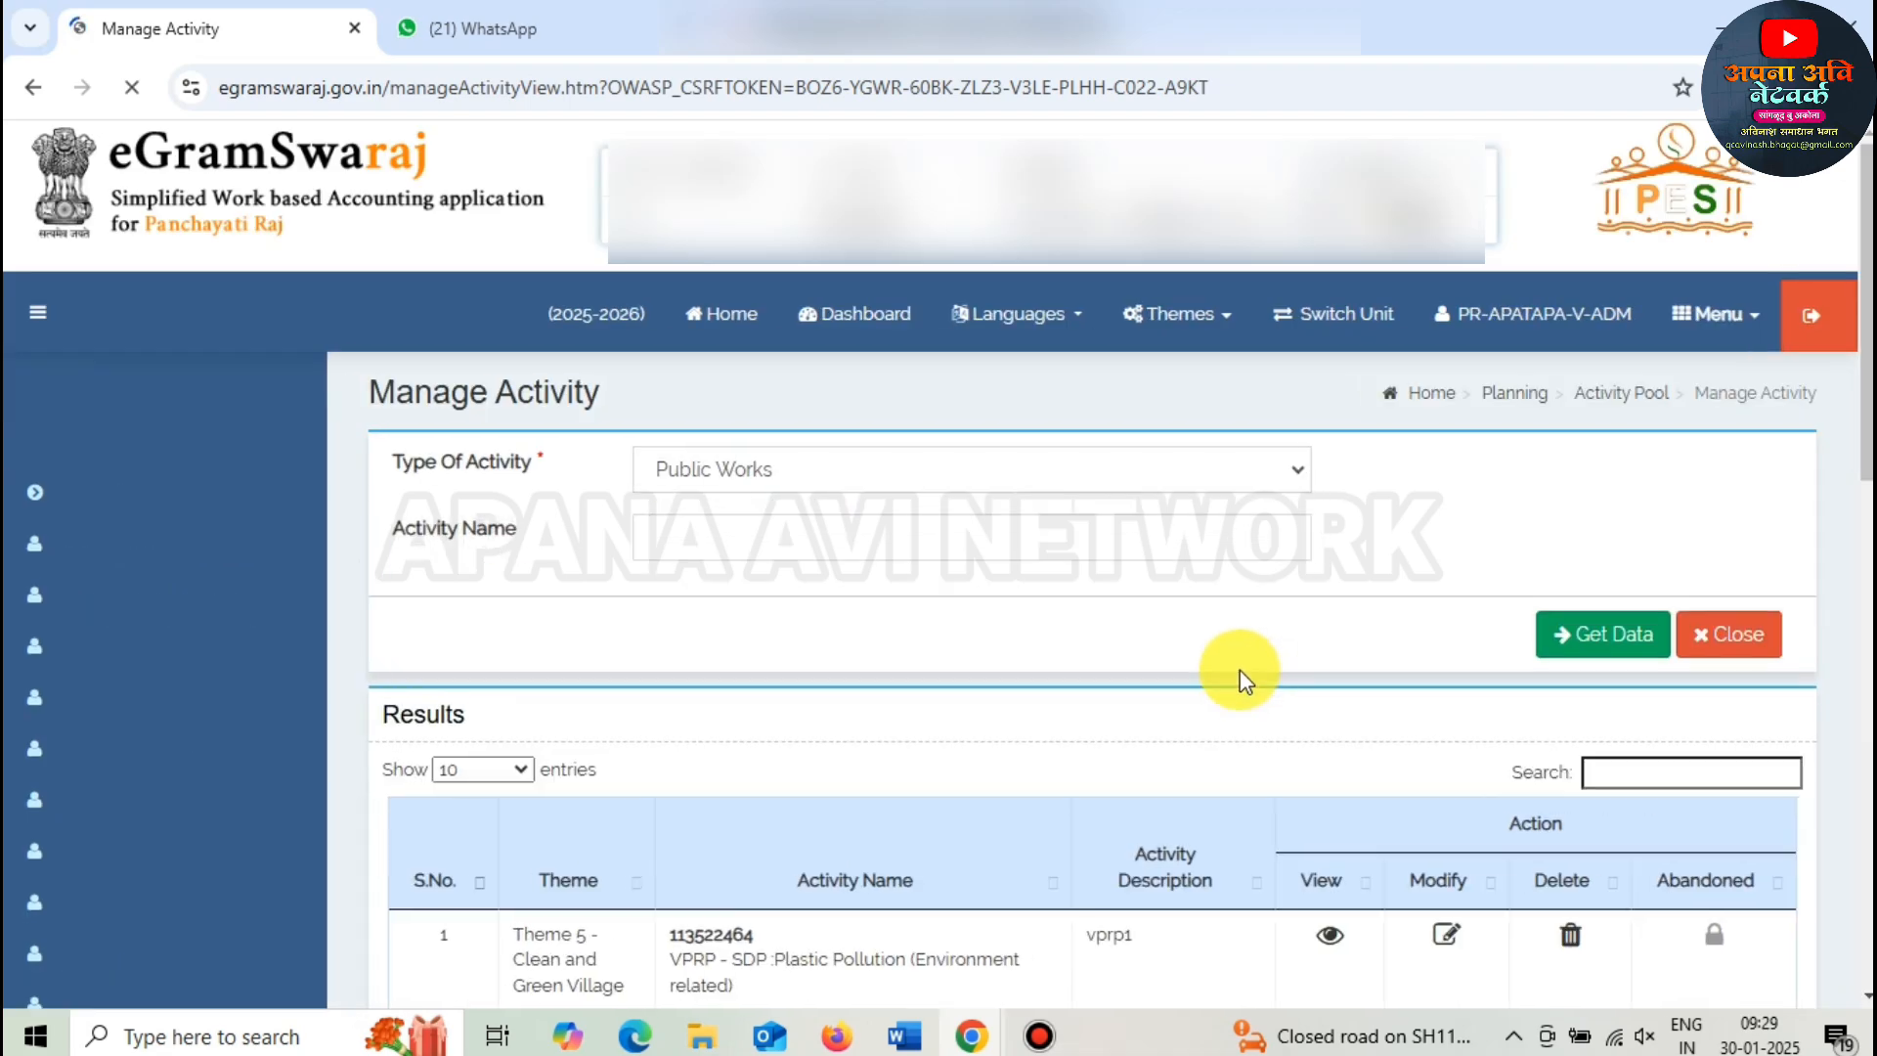
- Show 100 entries in the results and open the building hall maintenance activity for modification
scroll(1010, 628, "down", 3)
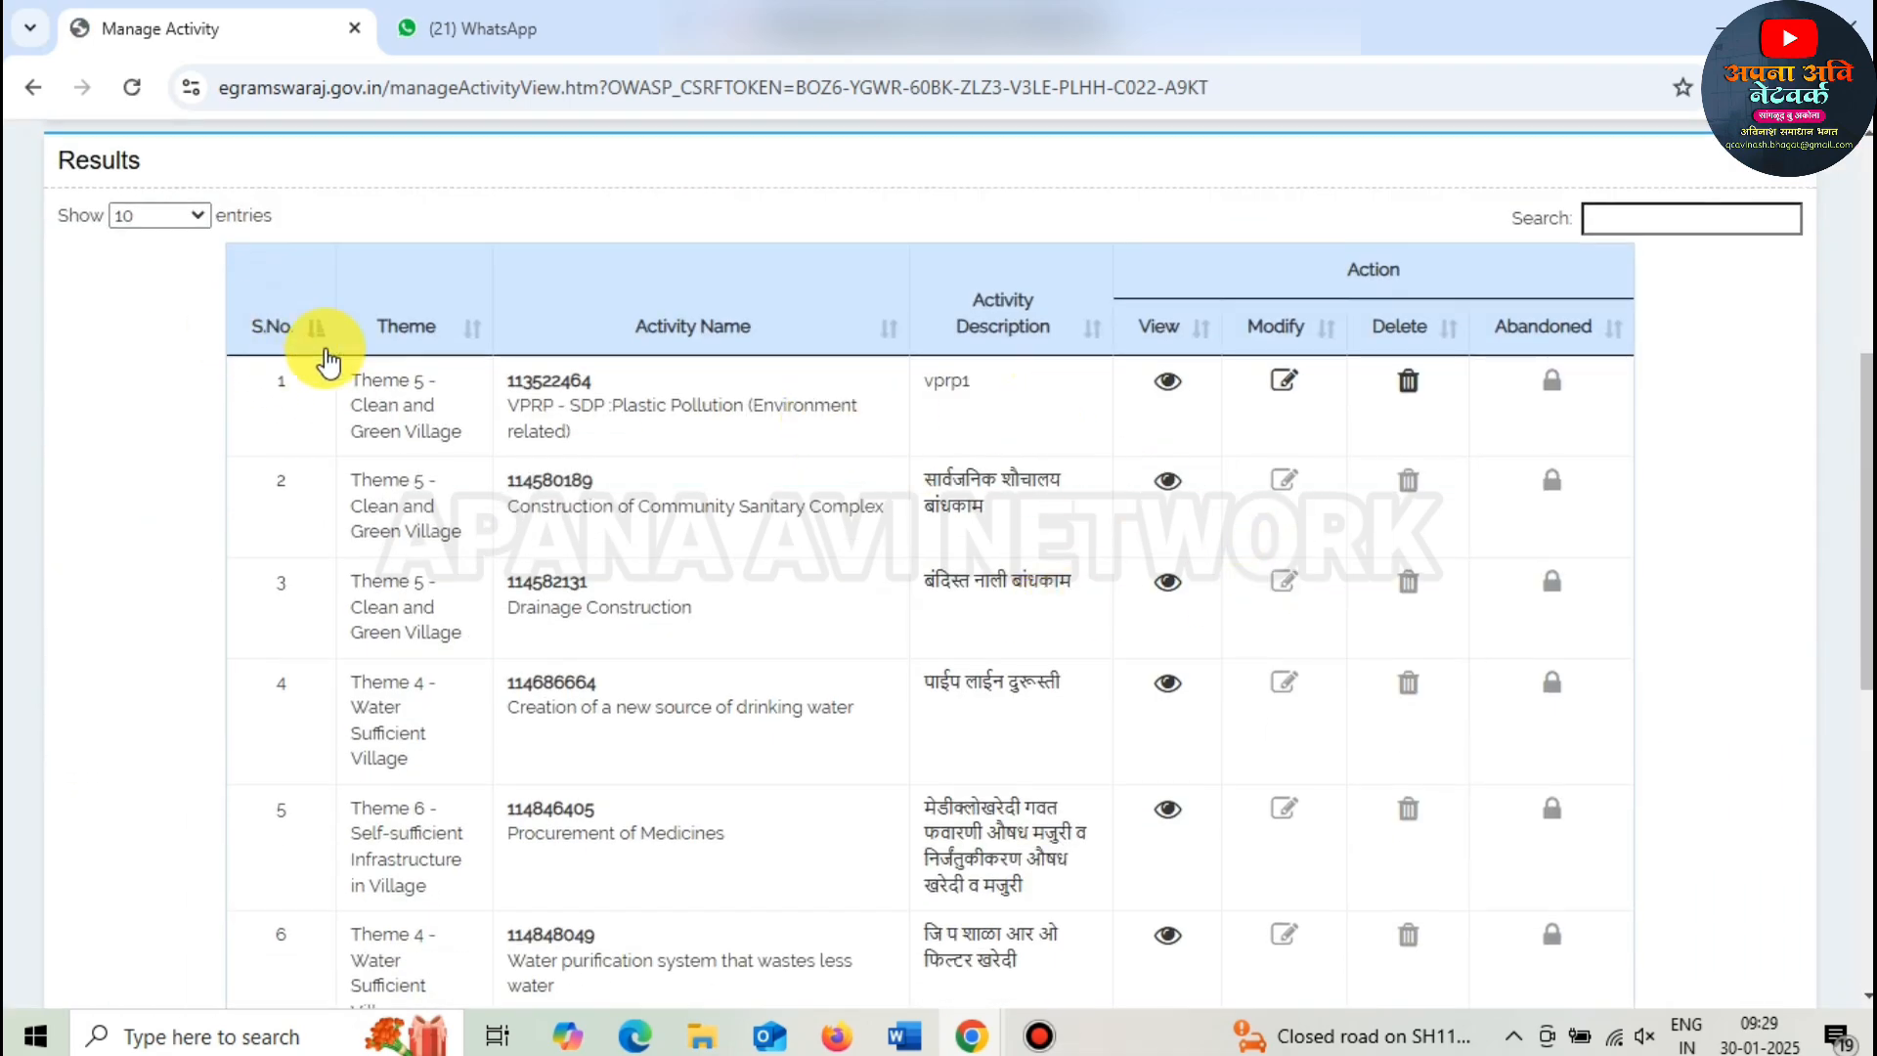
left_click(147, 219)
left_click(146, 349)
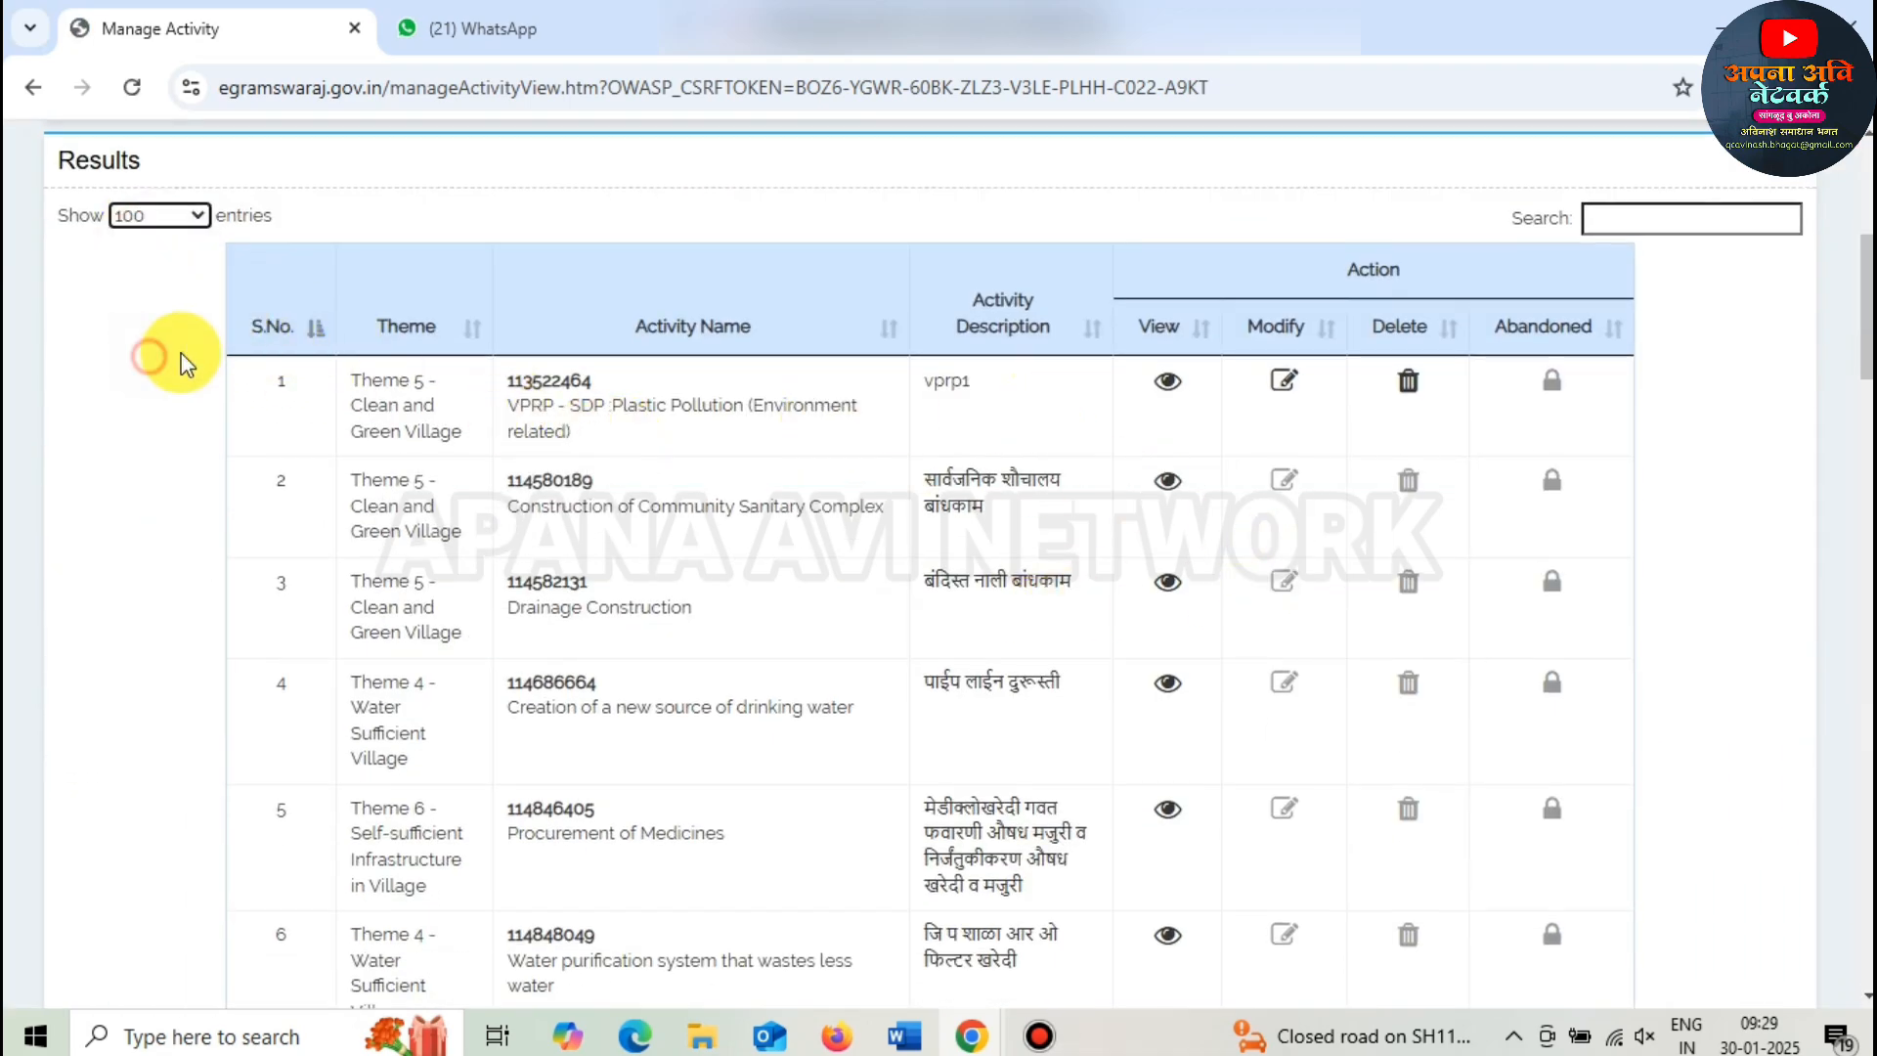
scroll(1300, 502, "down", 7)
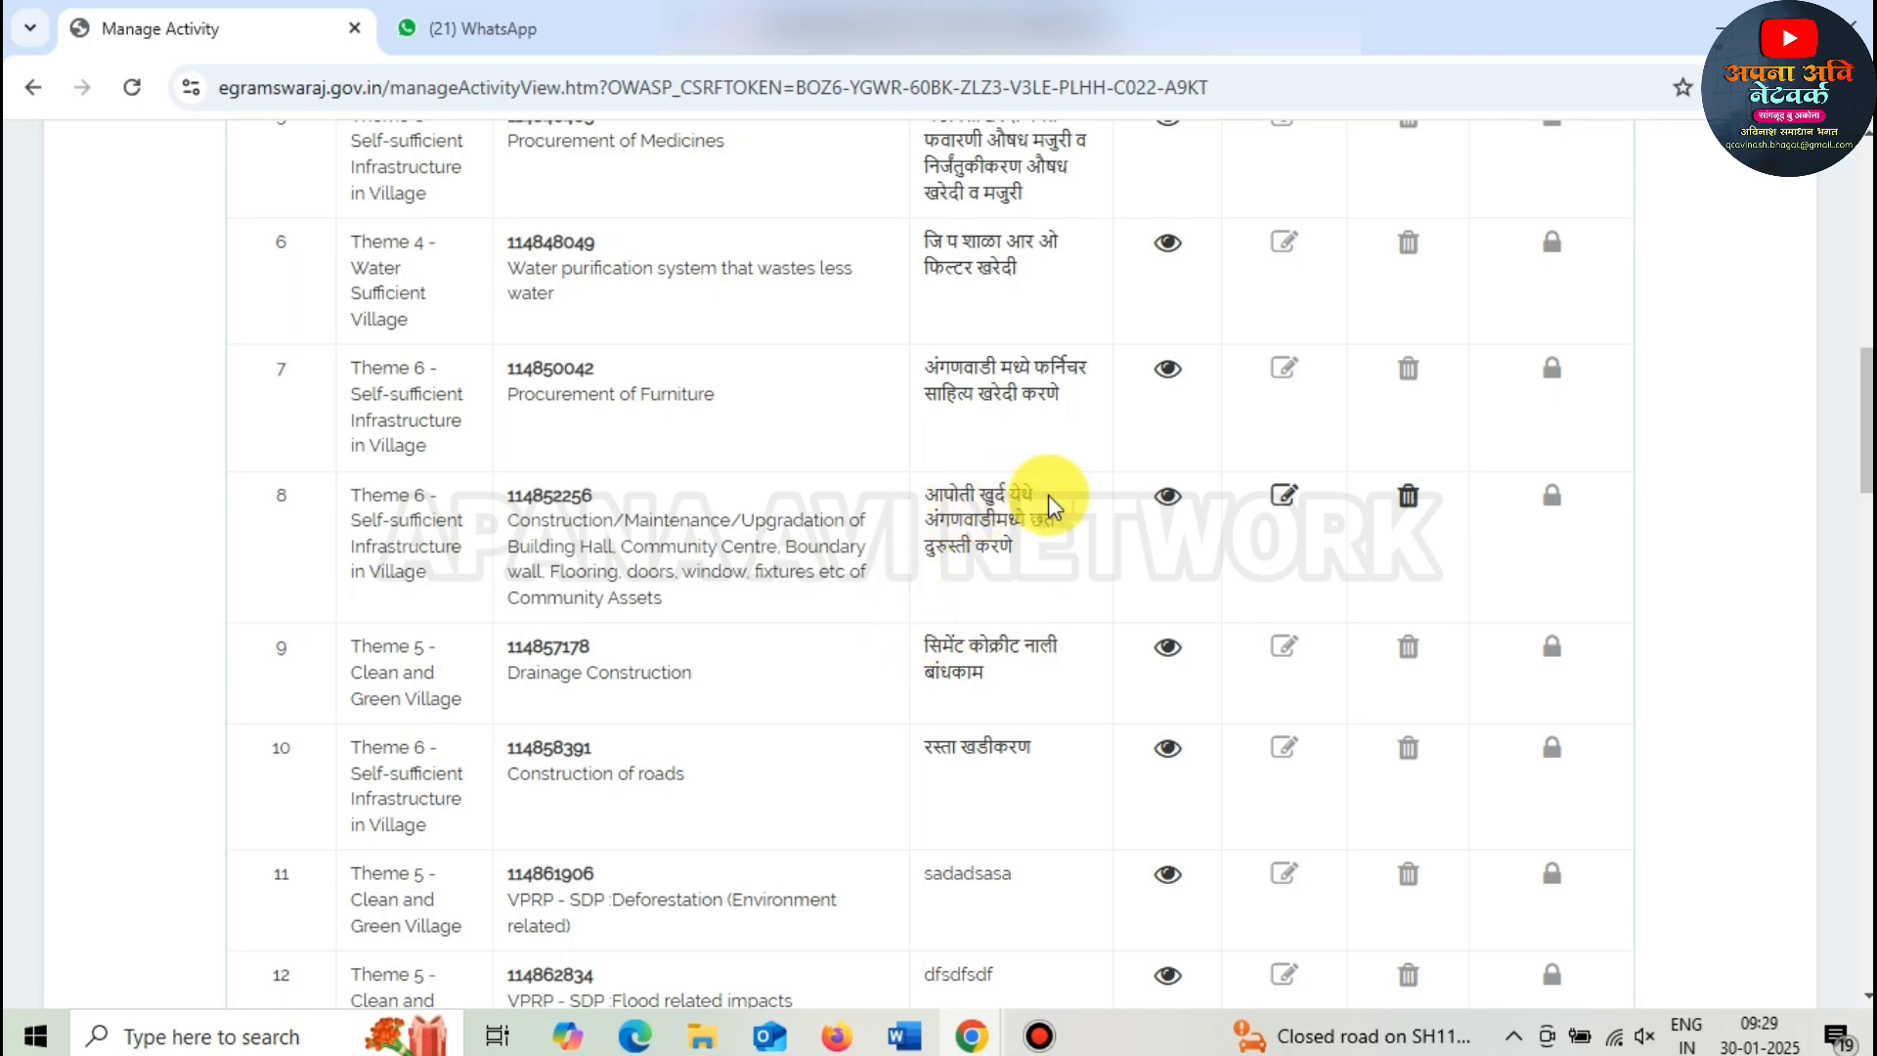
left_click(1306, 500)
left_click(1292, 281)
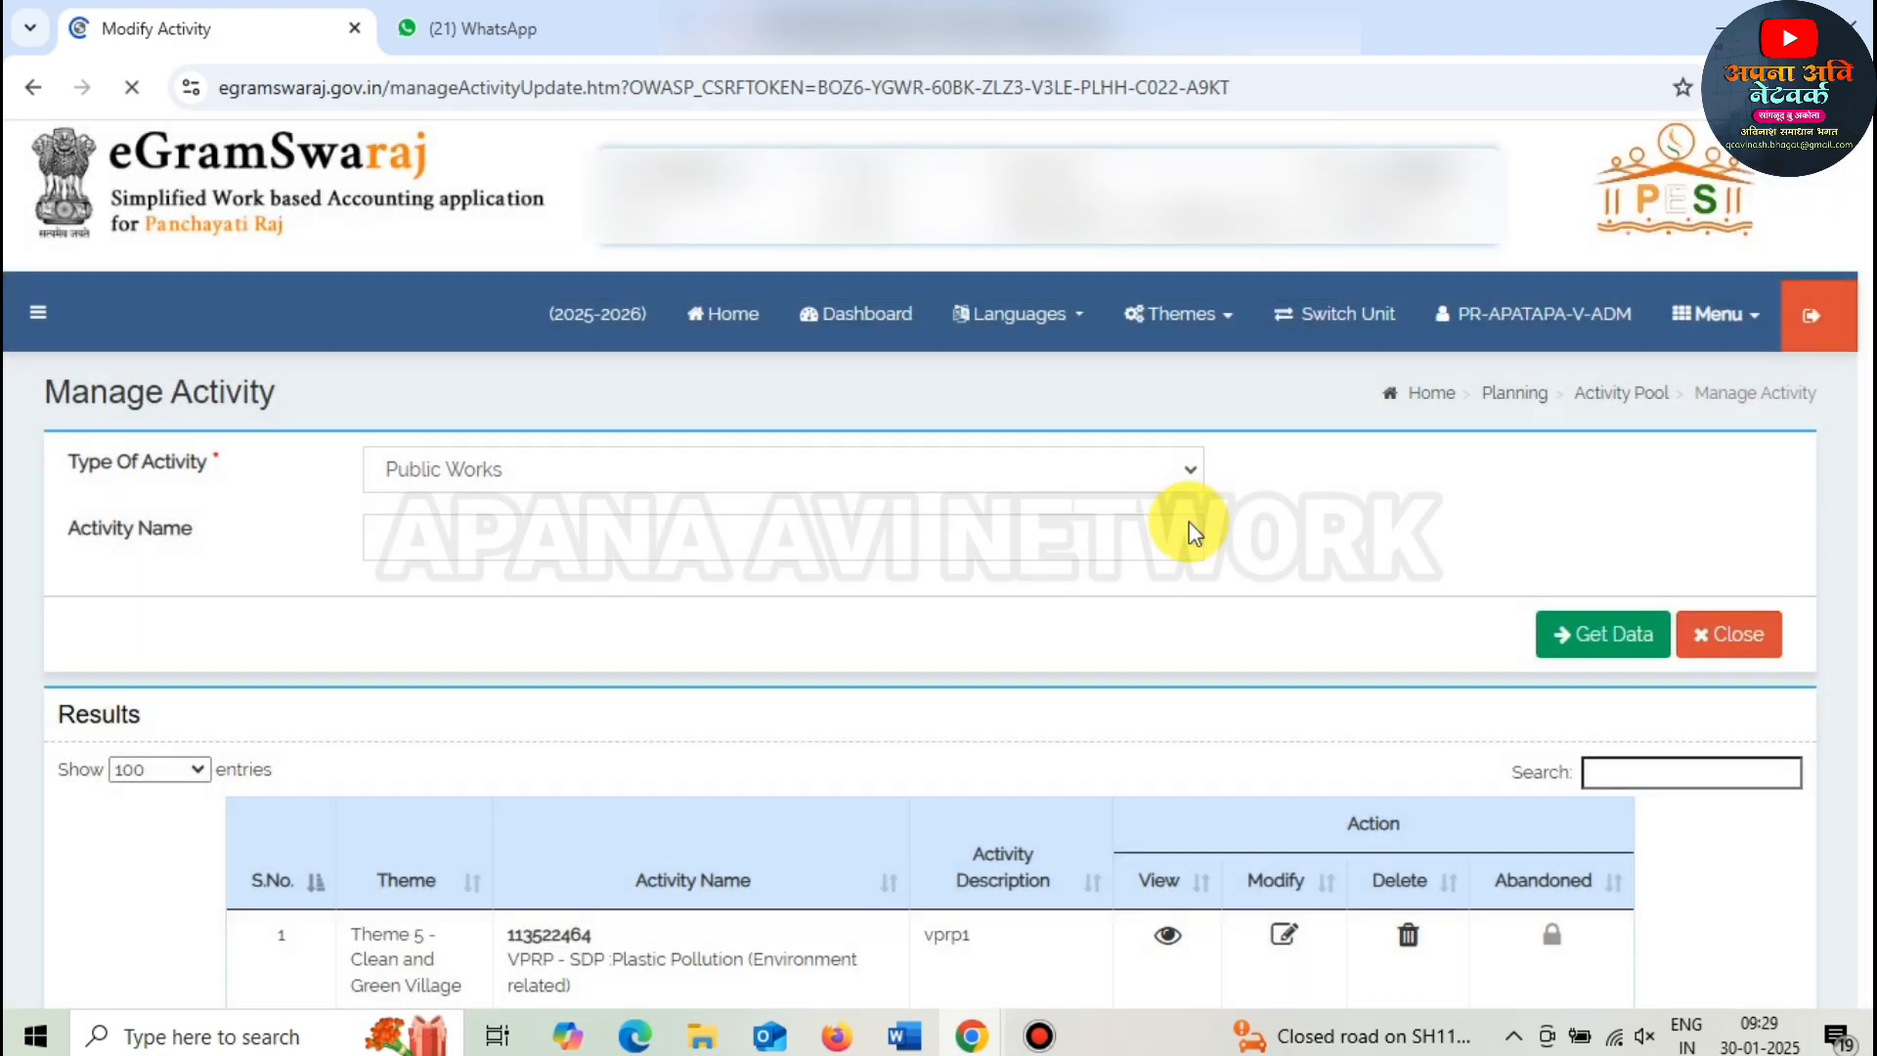
- Set the activity's estimated total cost to Rs. 16680
scroll(1189, 522, "down", 8)
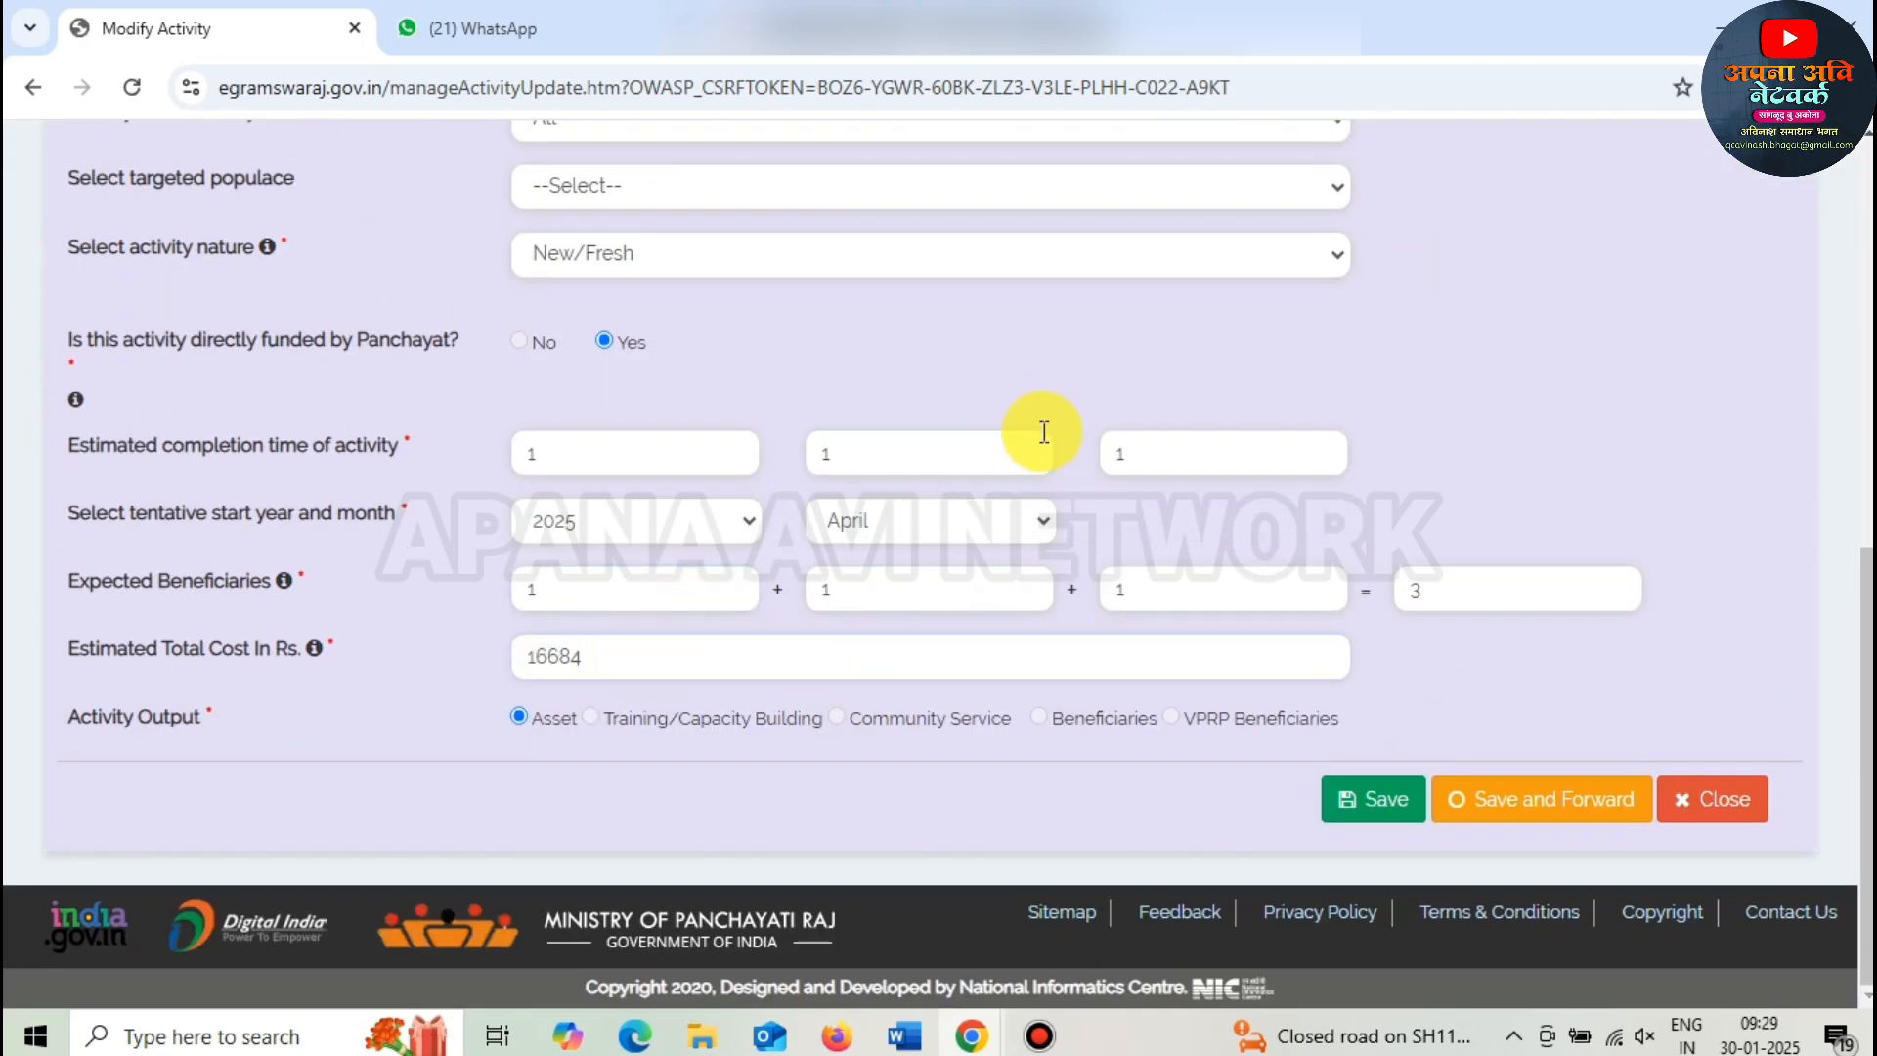
left_click(629, 667)
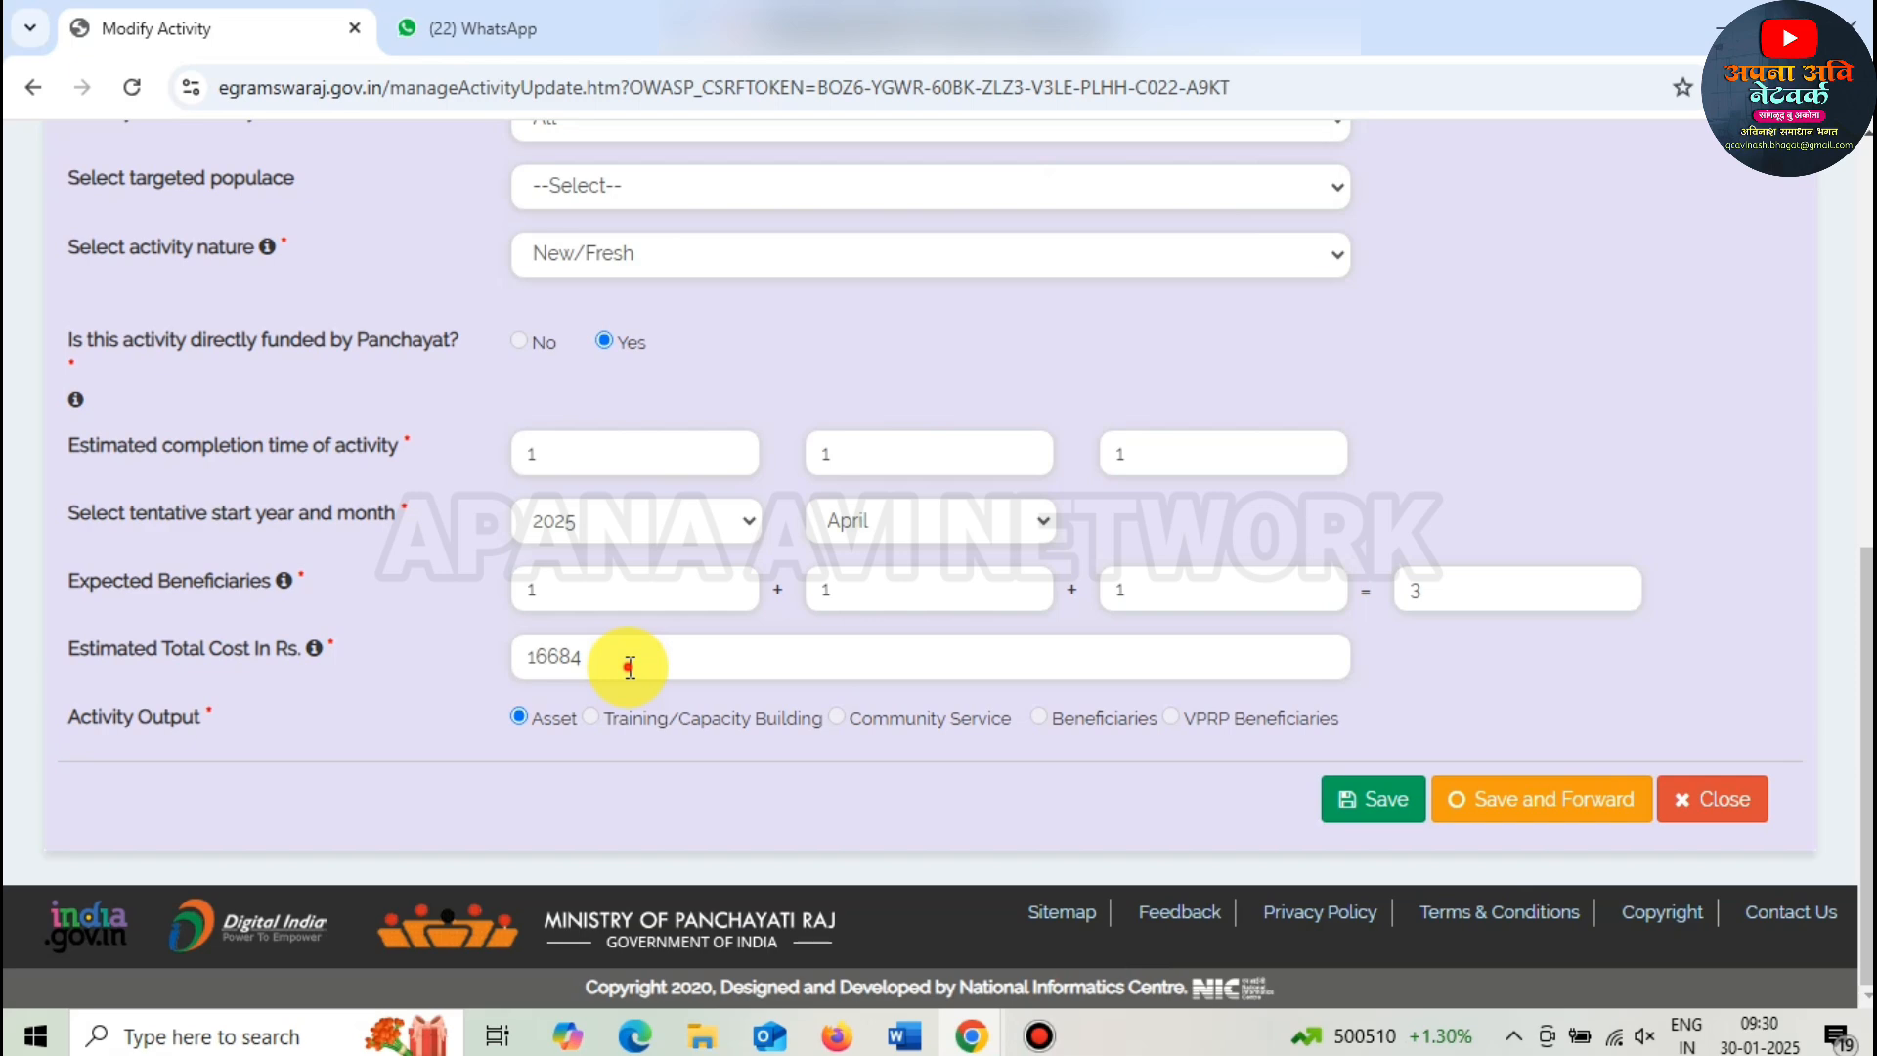
key("BackSpace")
type("0")
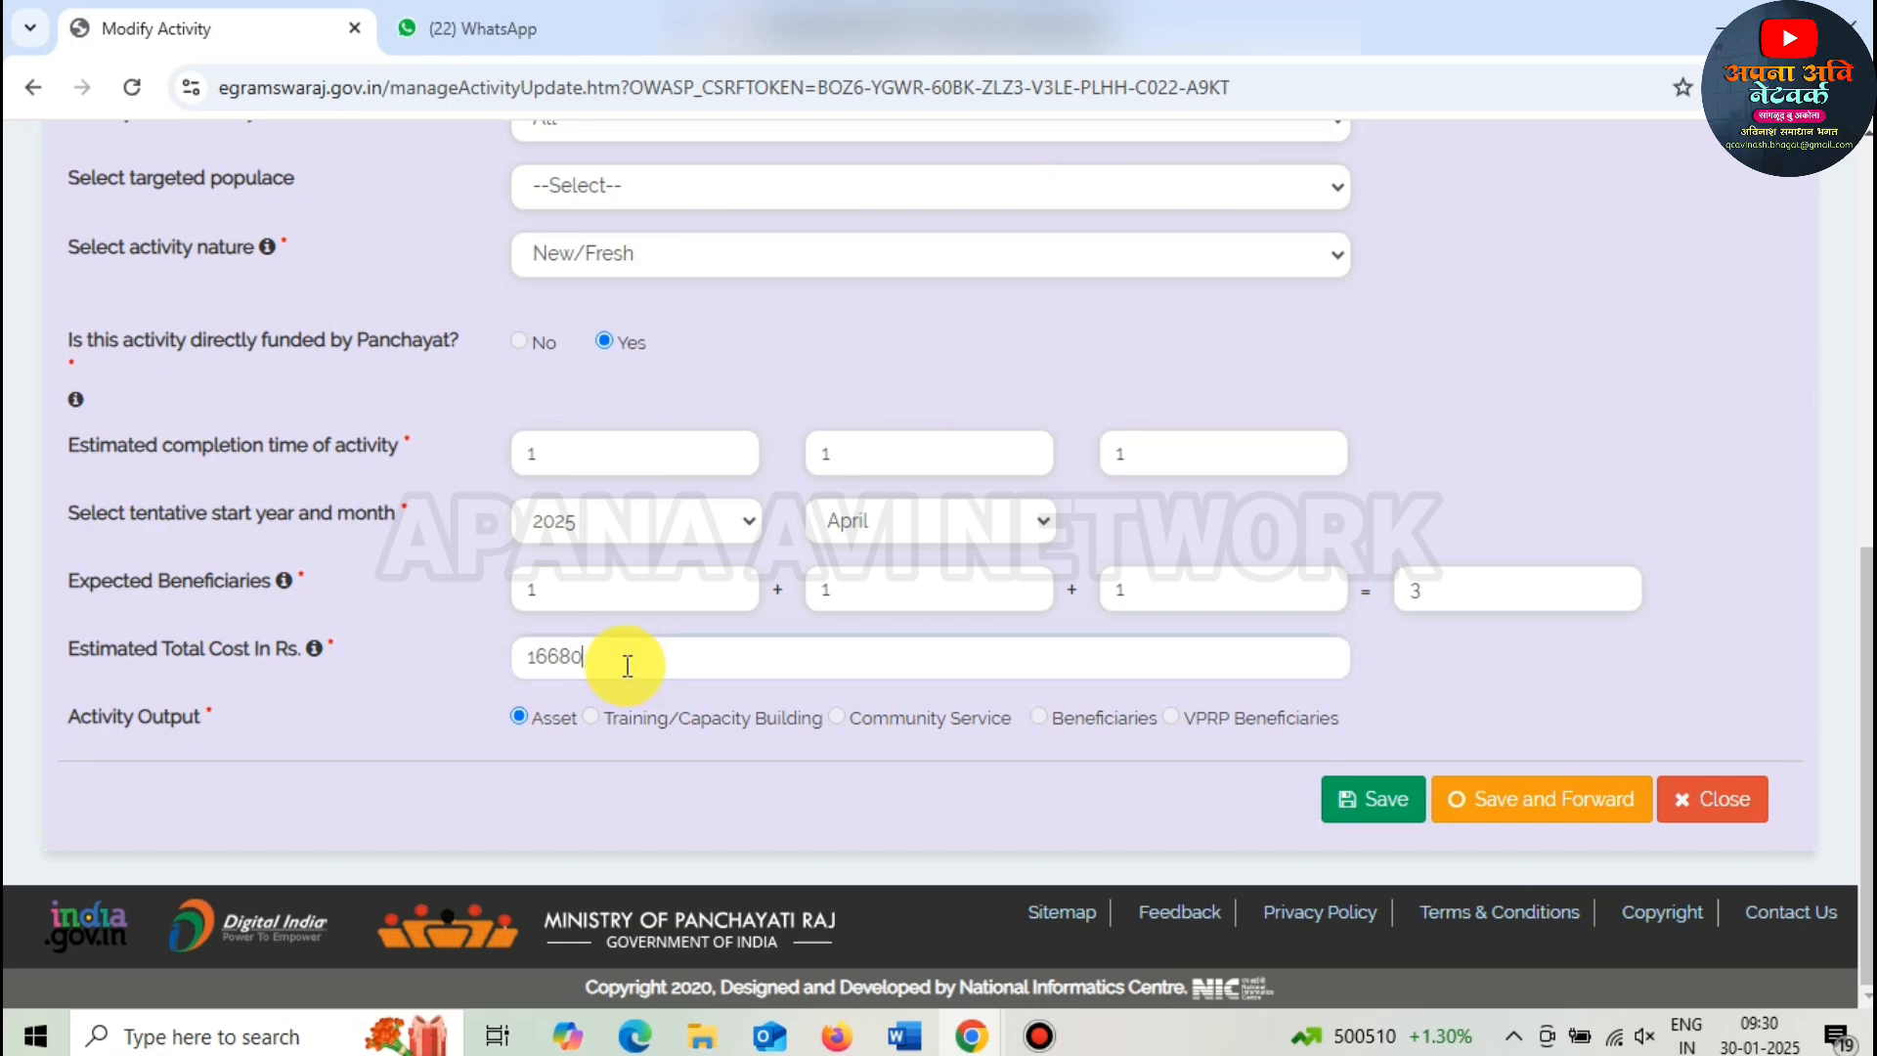
- Redo the Asset output details with a unit cost of Rs. 16680, and save and forward the activity
left_click(519, 716)
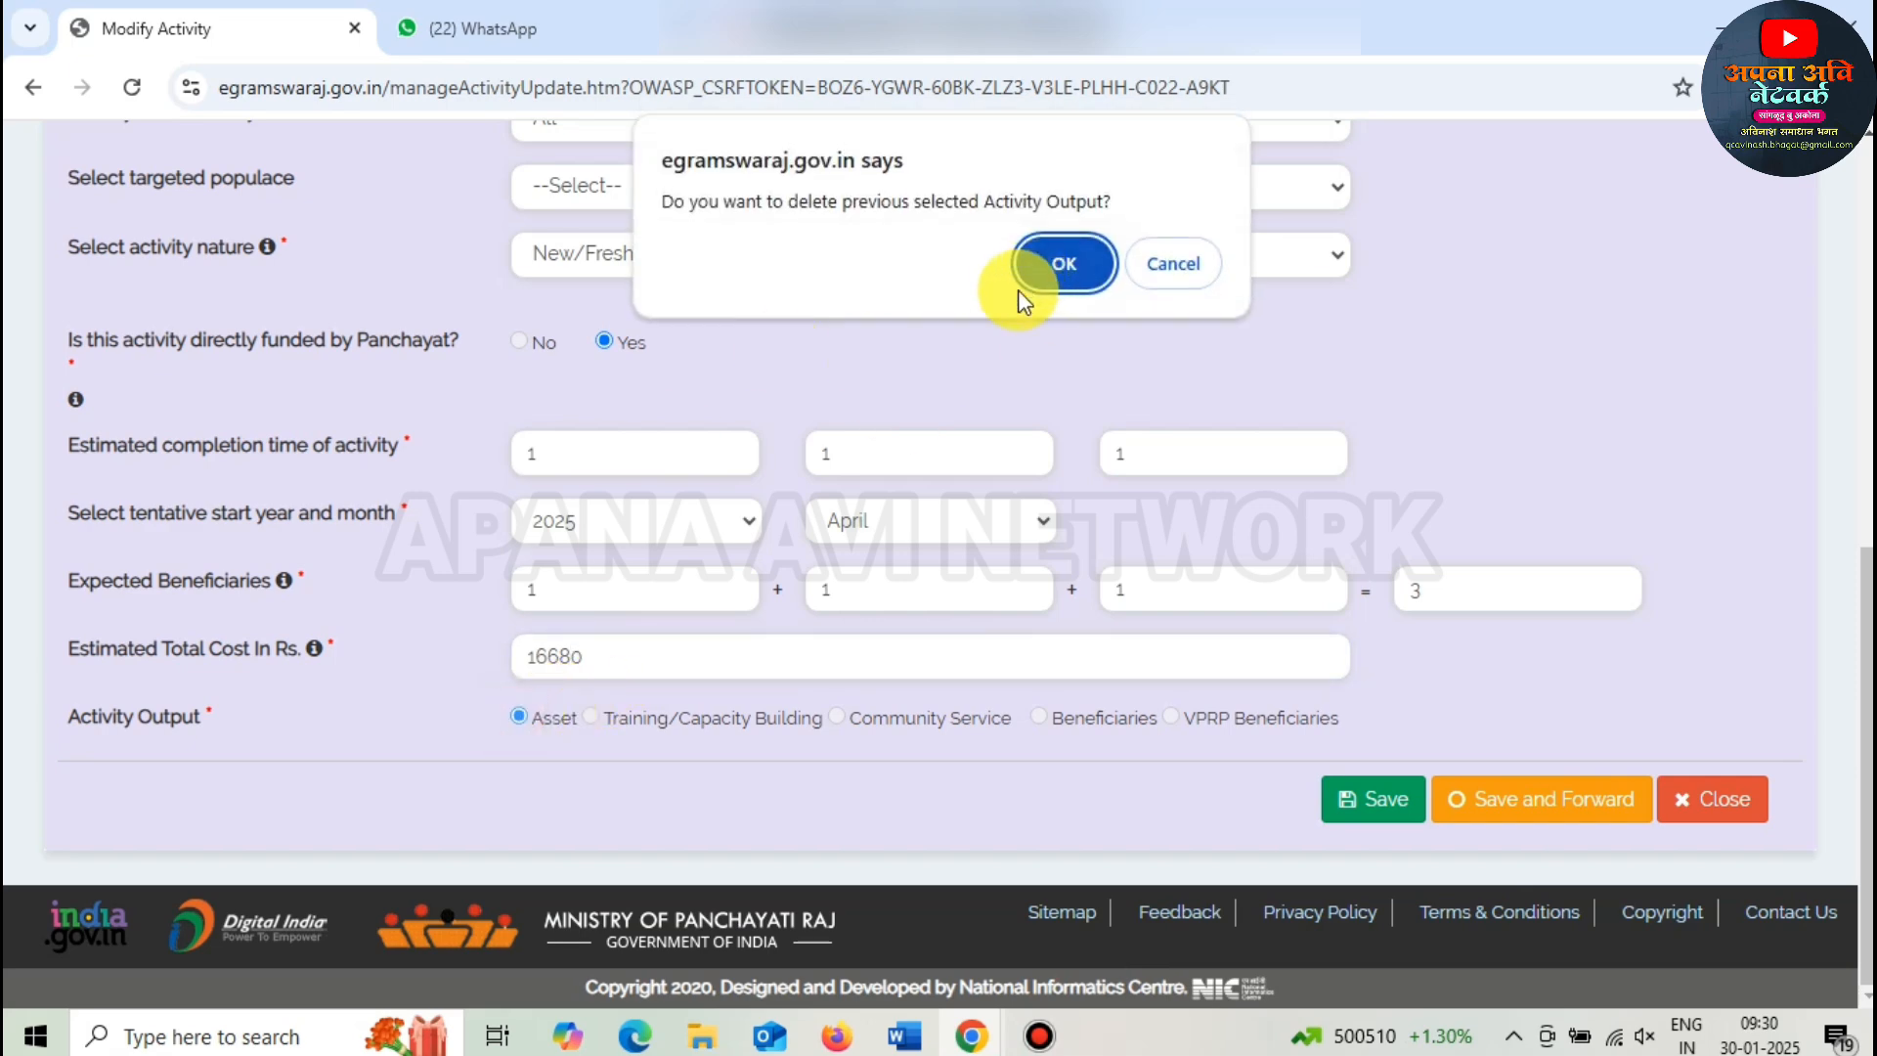
left_click(1042, 272)
left_click(1222, 425)
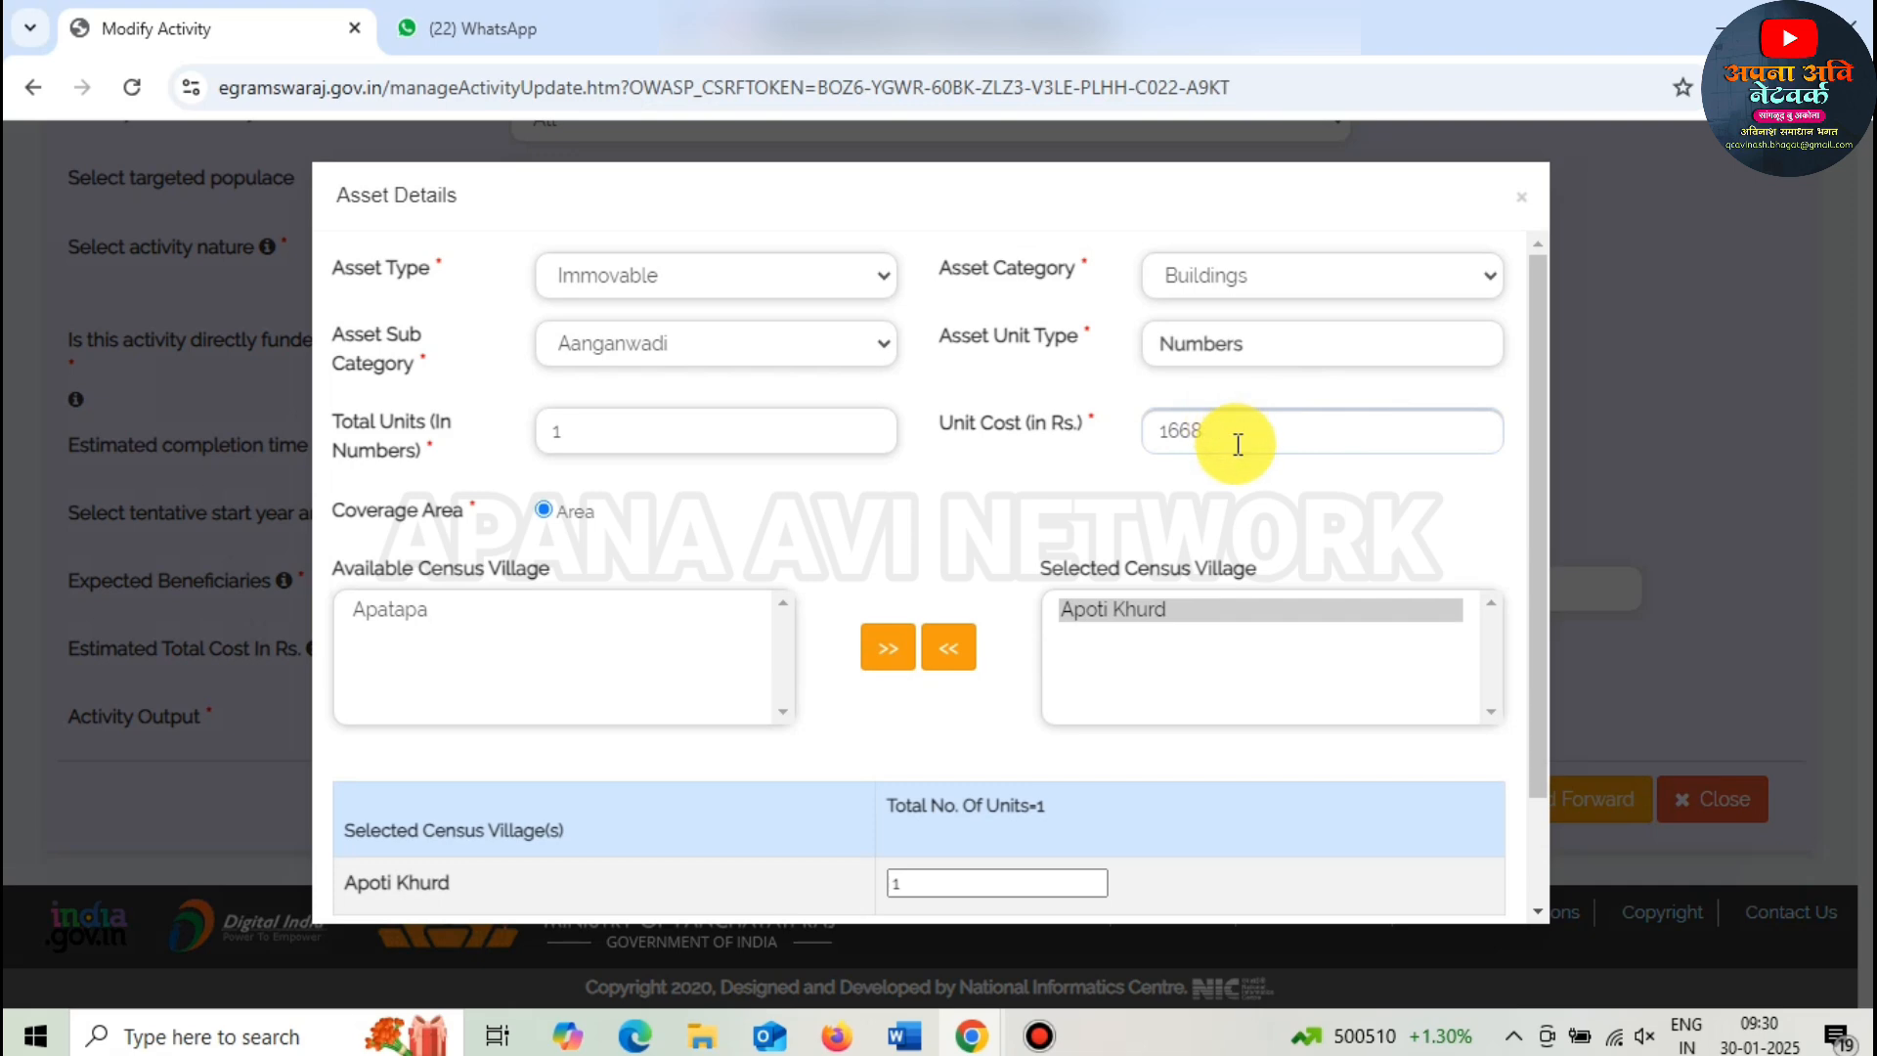
scroll(1218, 482, "down", 2)
left_click(1341, 865)
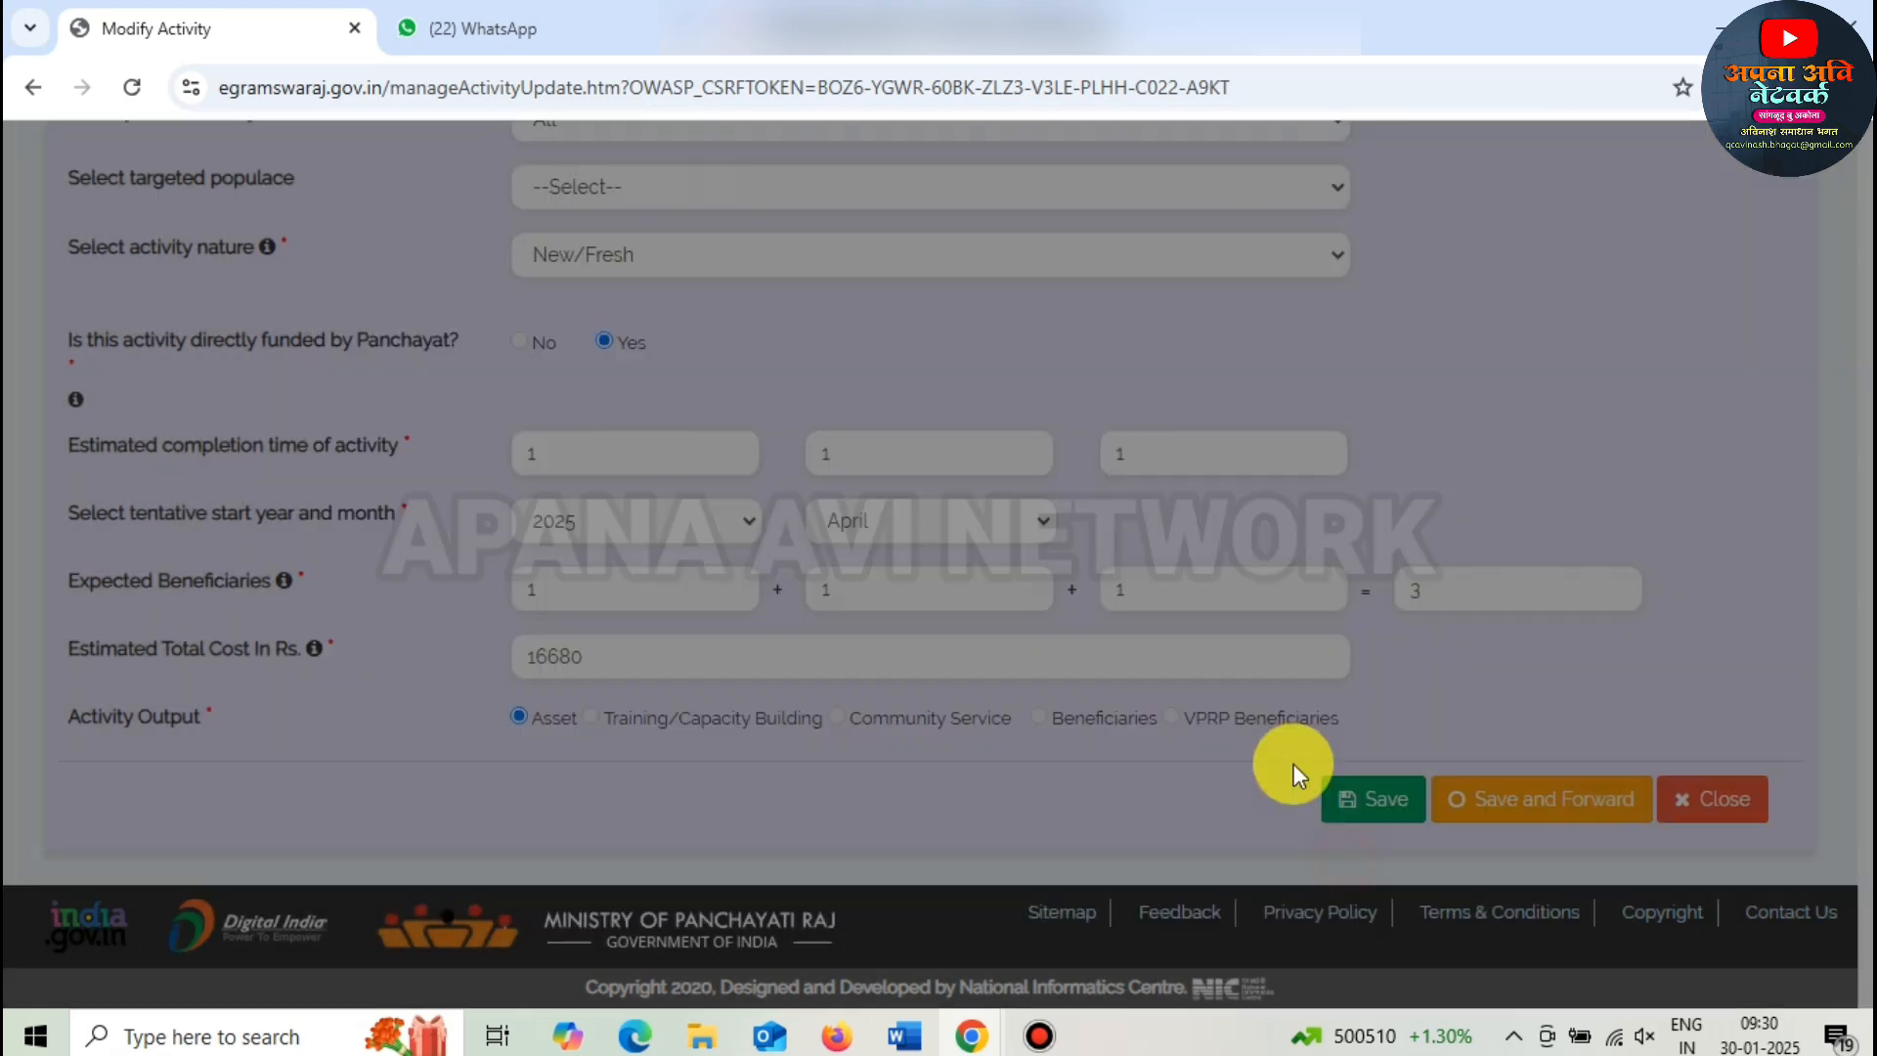
left_click(1490, 831)
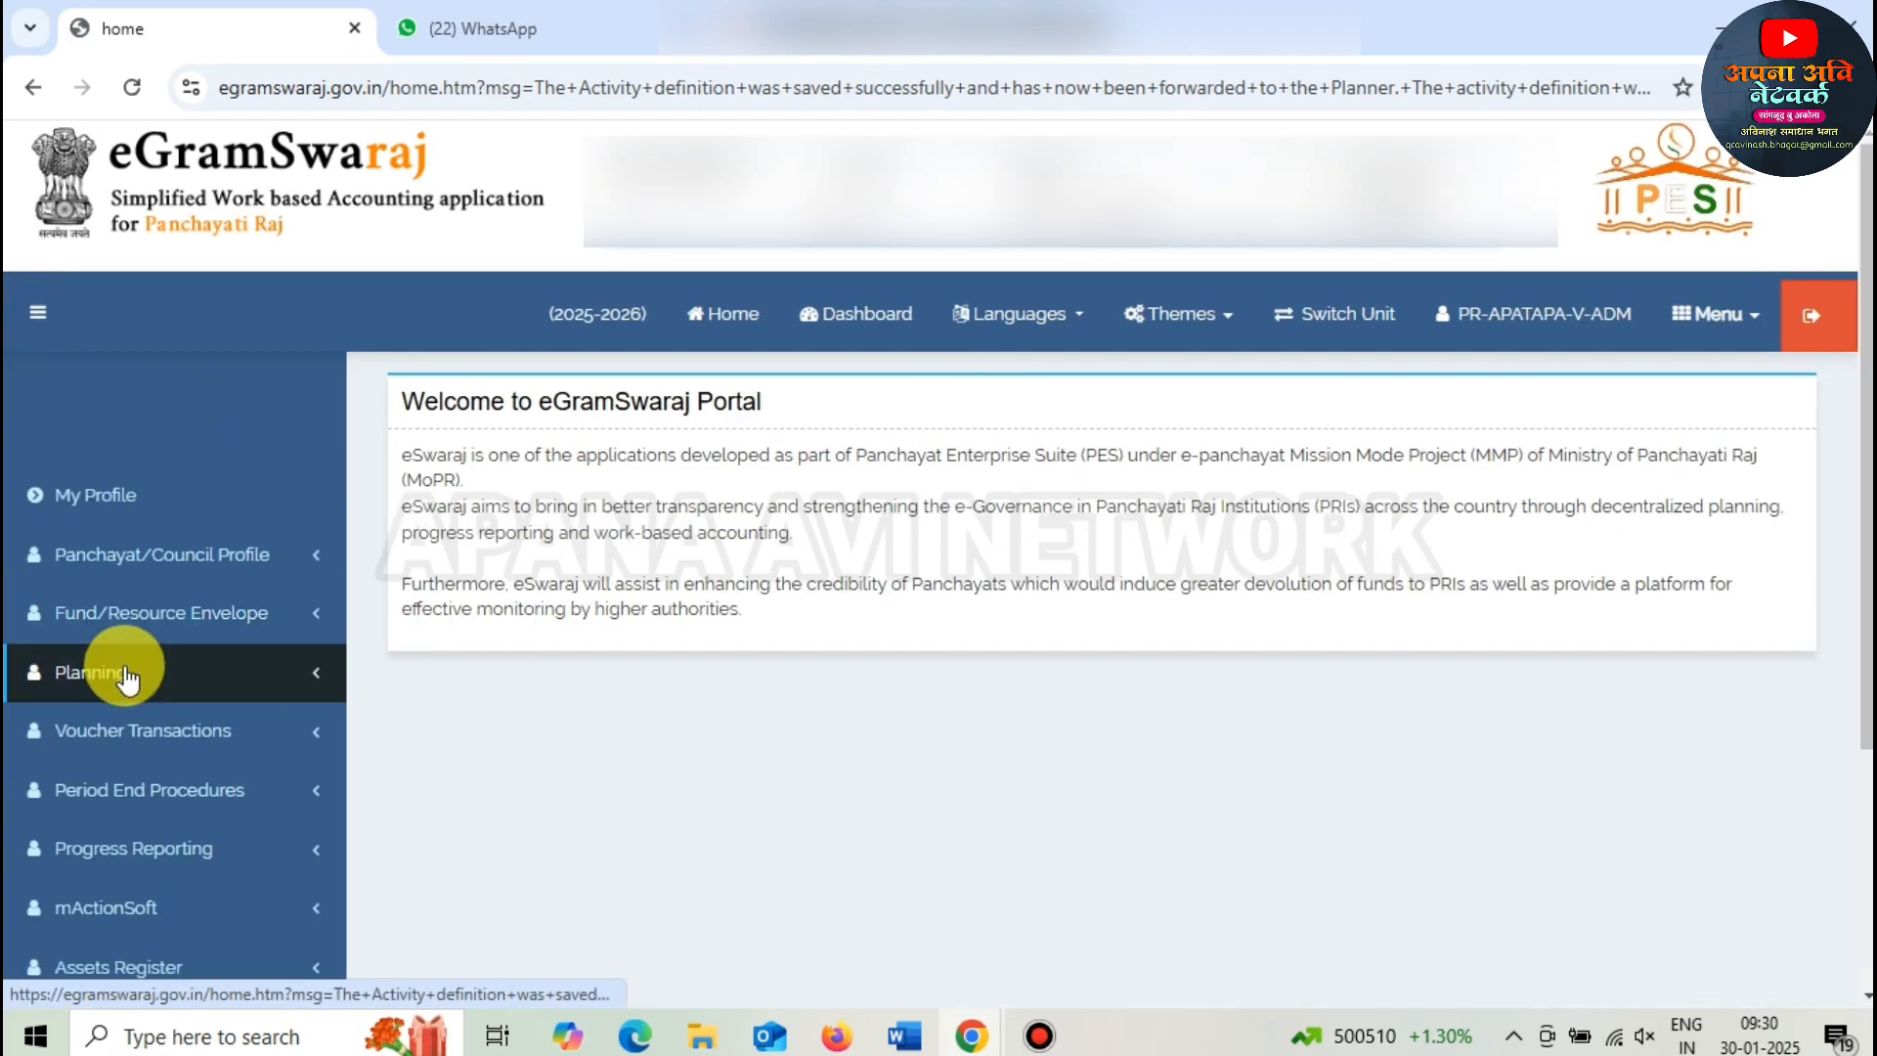
- Retrieve the Plan Pending records in Manage Plan again and open the Main plan for modification
left_click(134, 788)
scroll(167, 391, "down", 4)
left_click(147, 404)
left_click(168, 479)
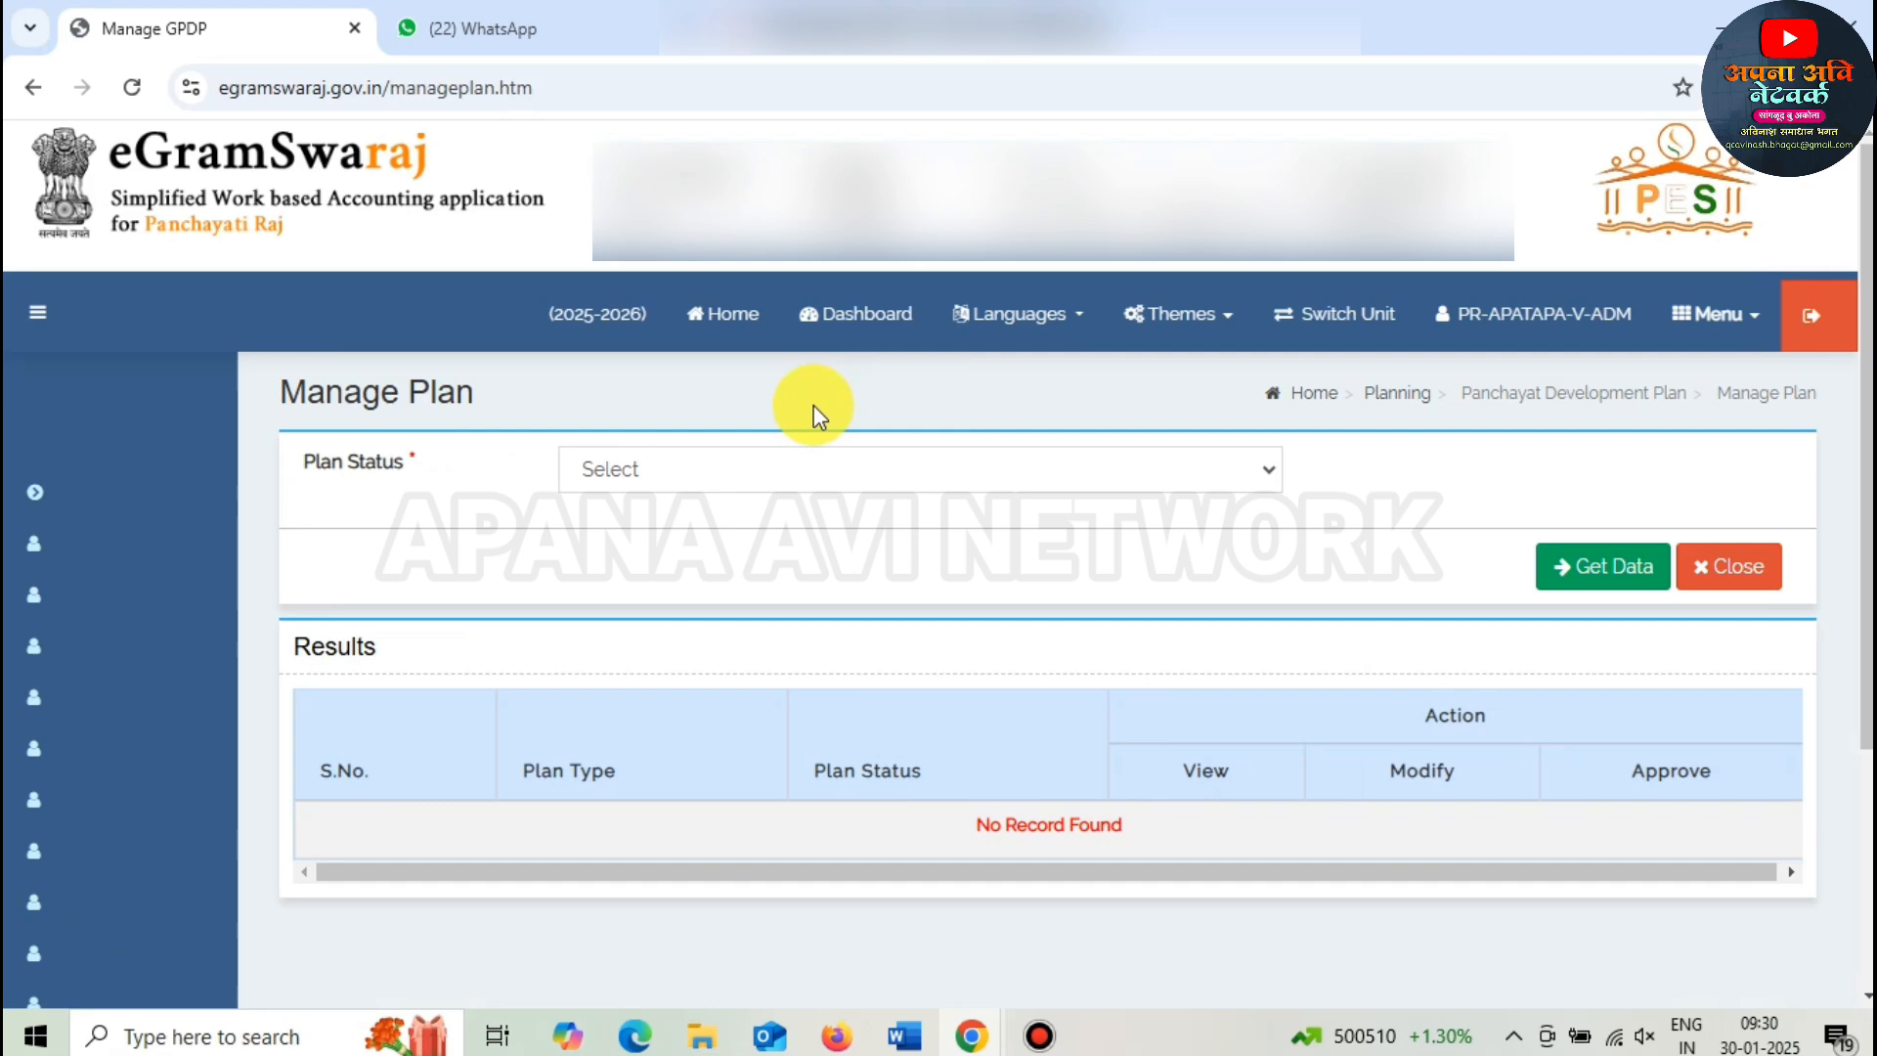
left_click(723, 469)
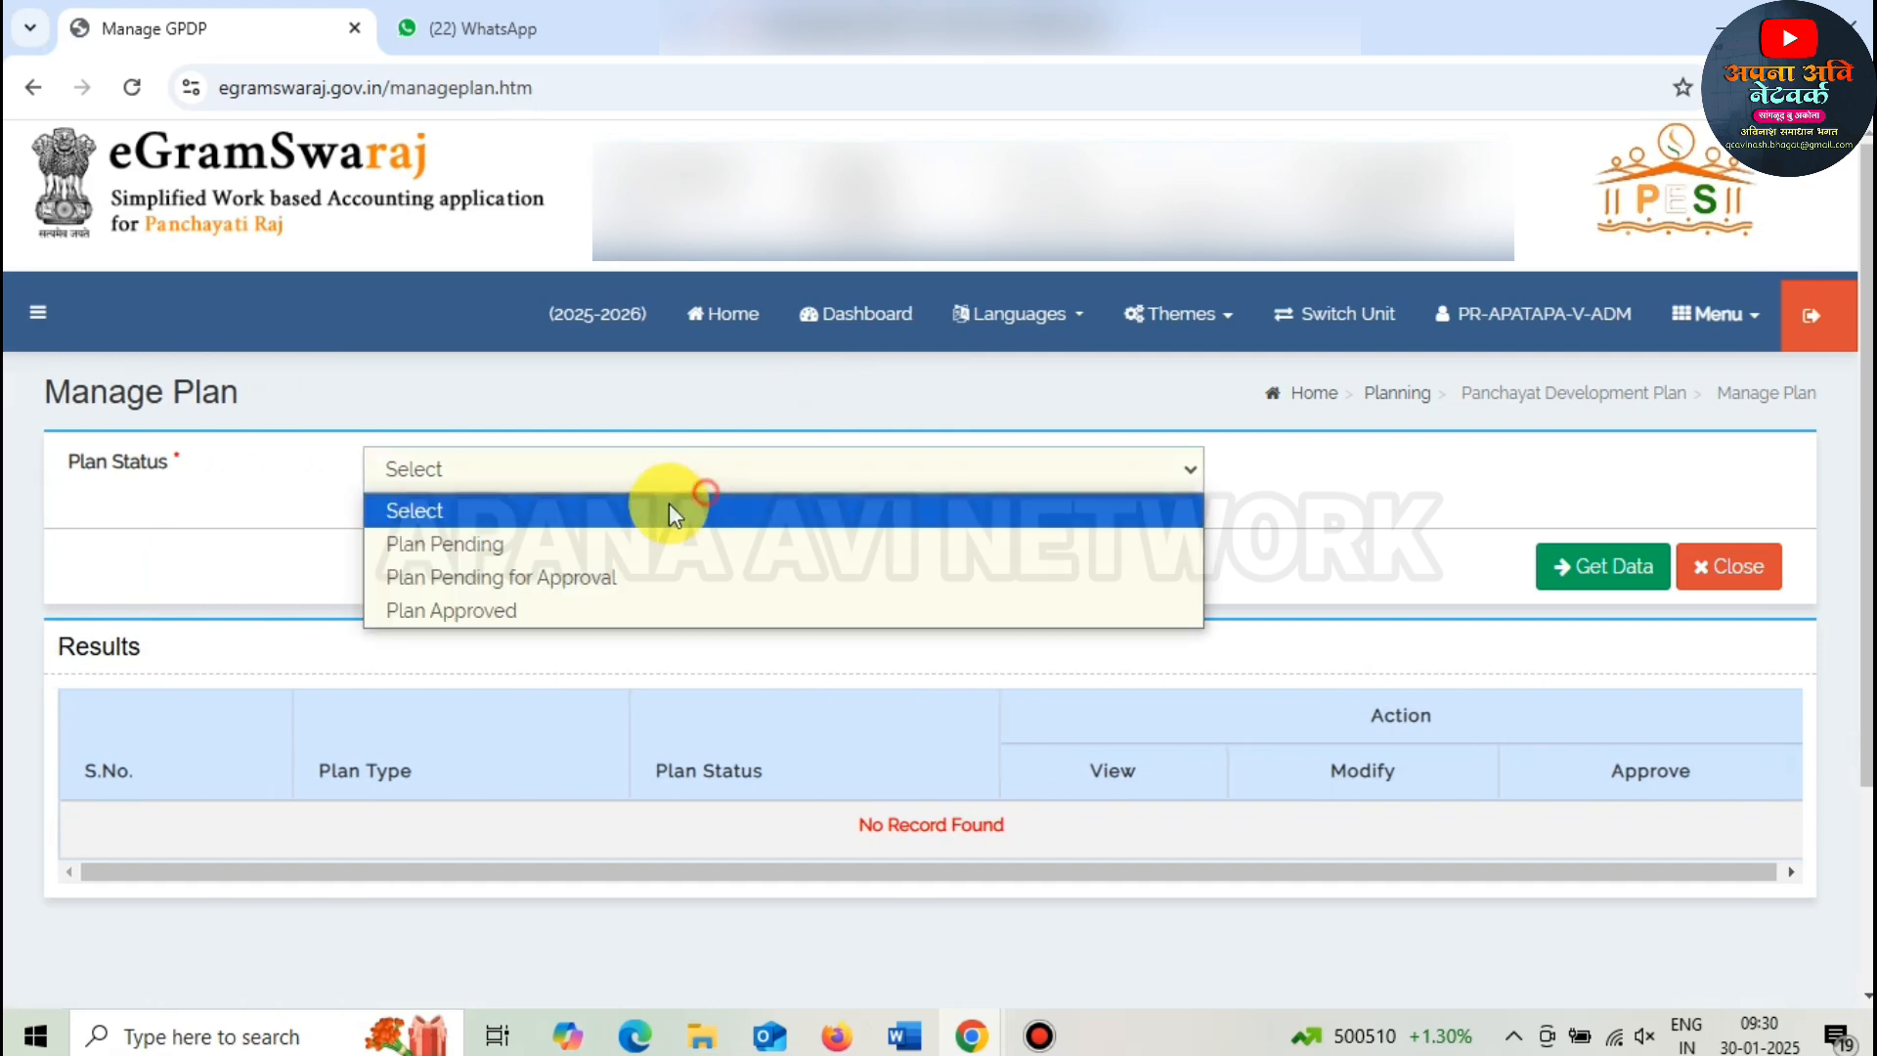
left_click(606, 534)
left_click(1580, 567)
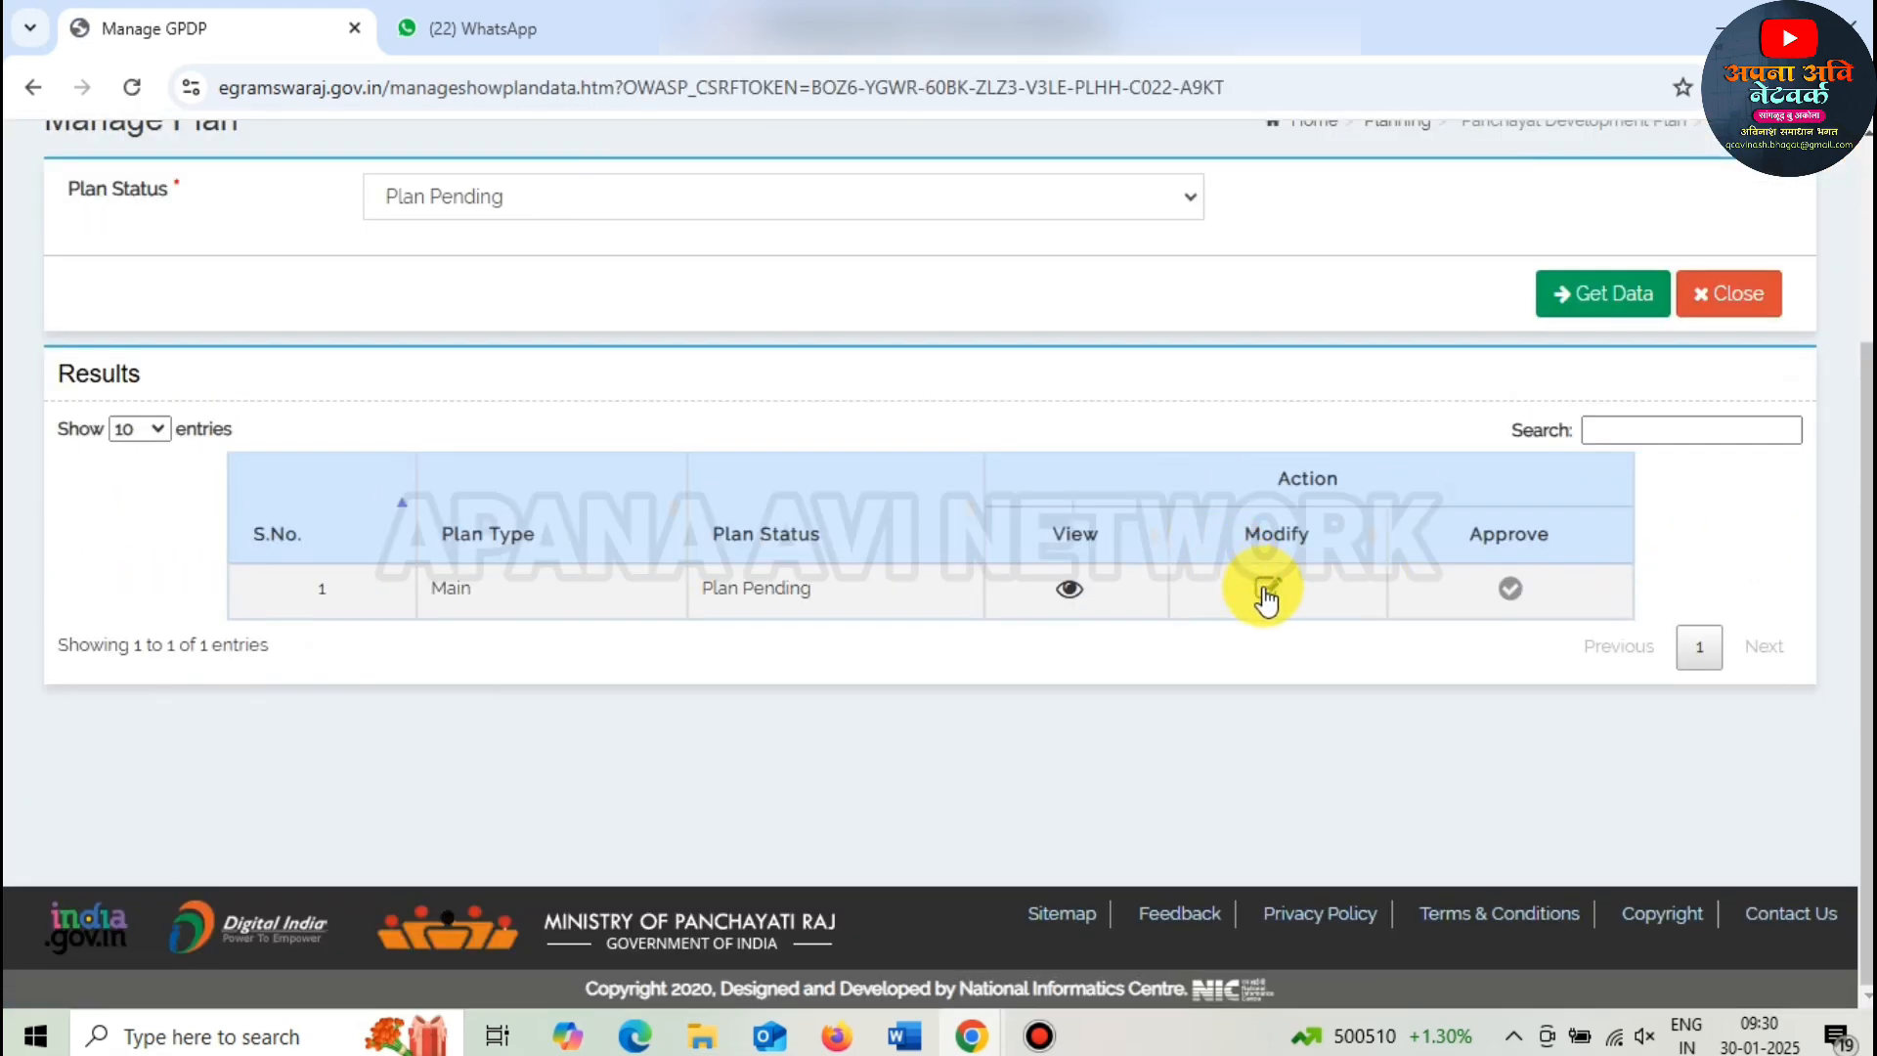
left_click(1267, 593)
key("Return")
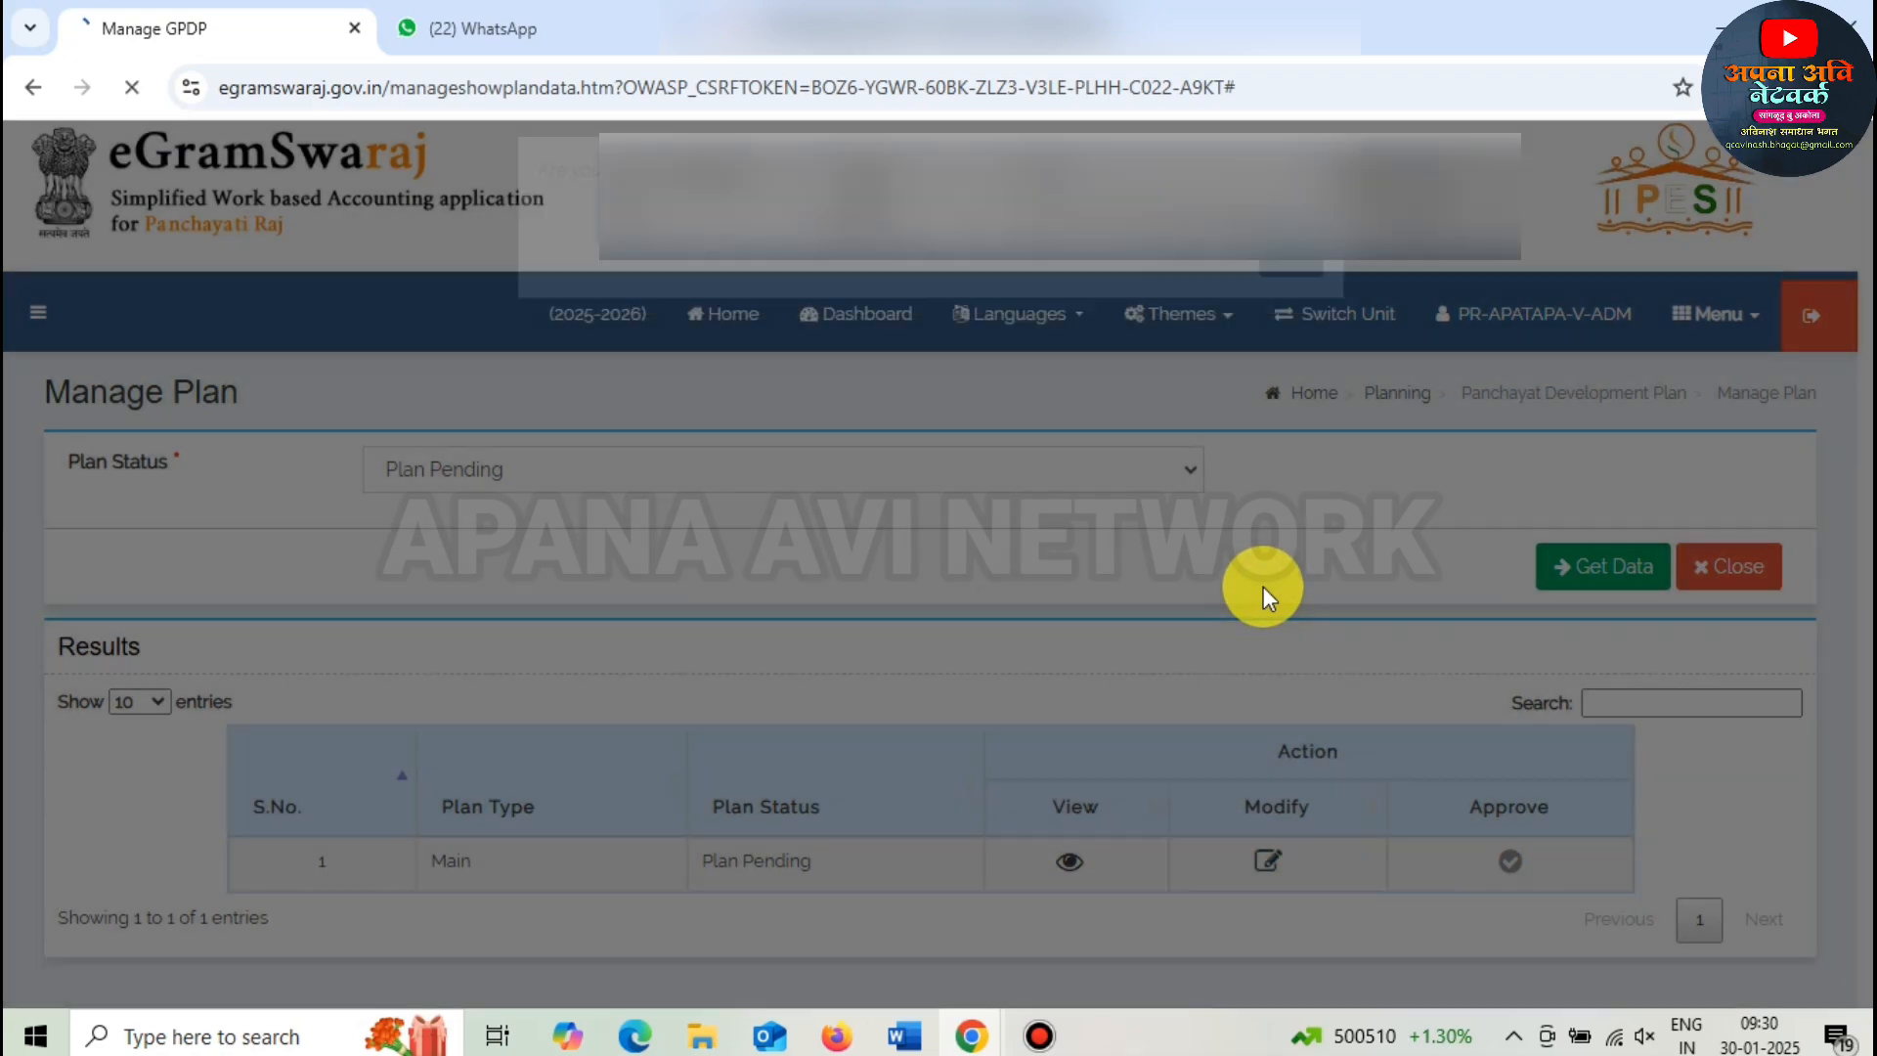
- Include the building hall maintenance activity with a total cost of Rs. 16680 in the plan
scroll(1245, 587, "down", 20)
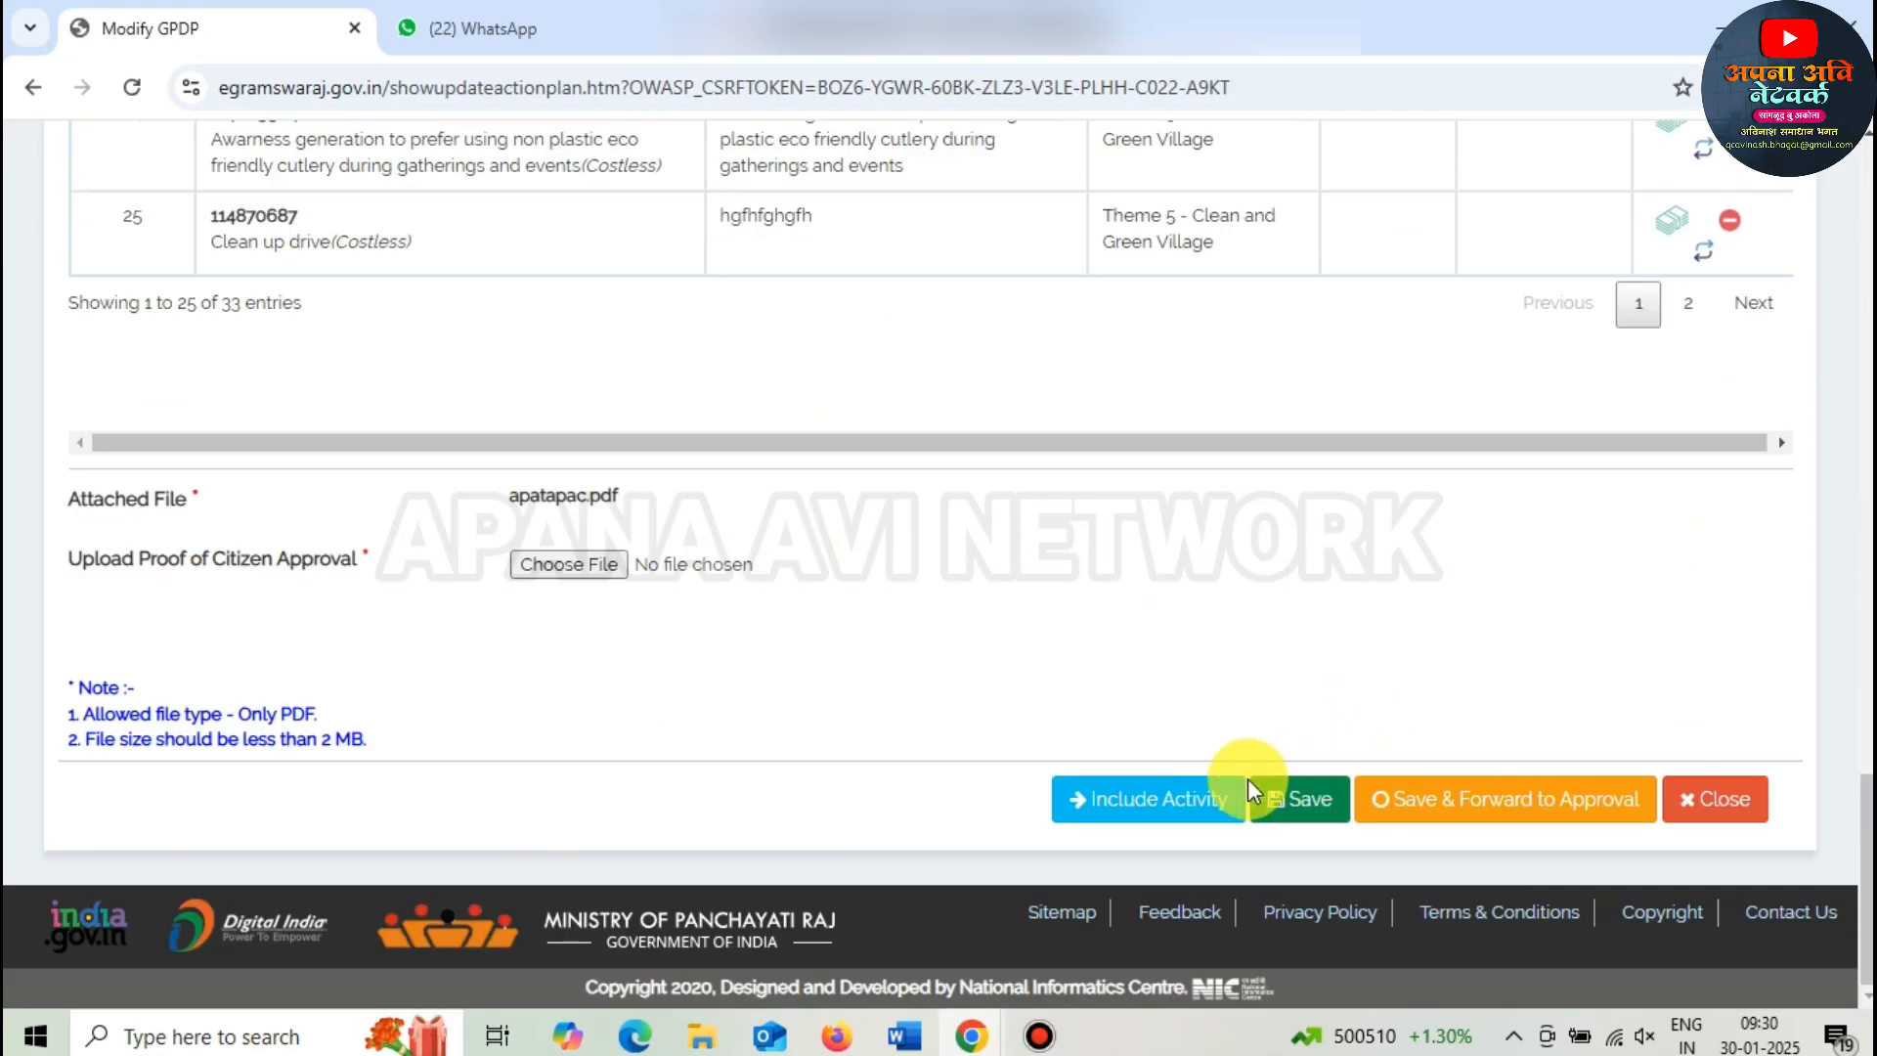
left_click(1242, 787)
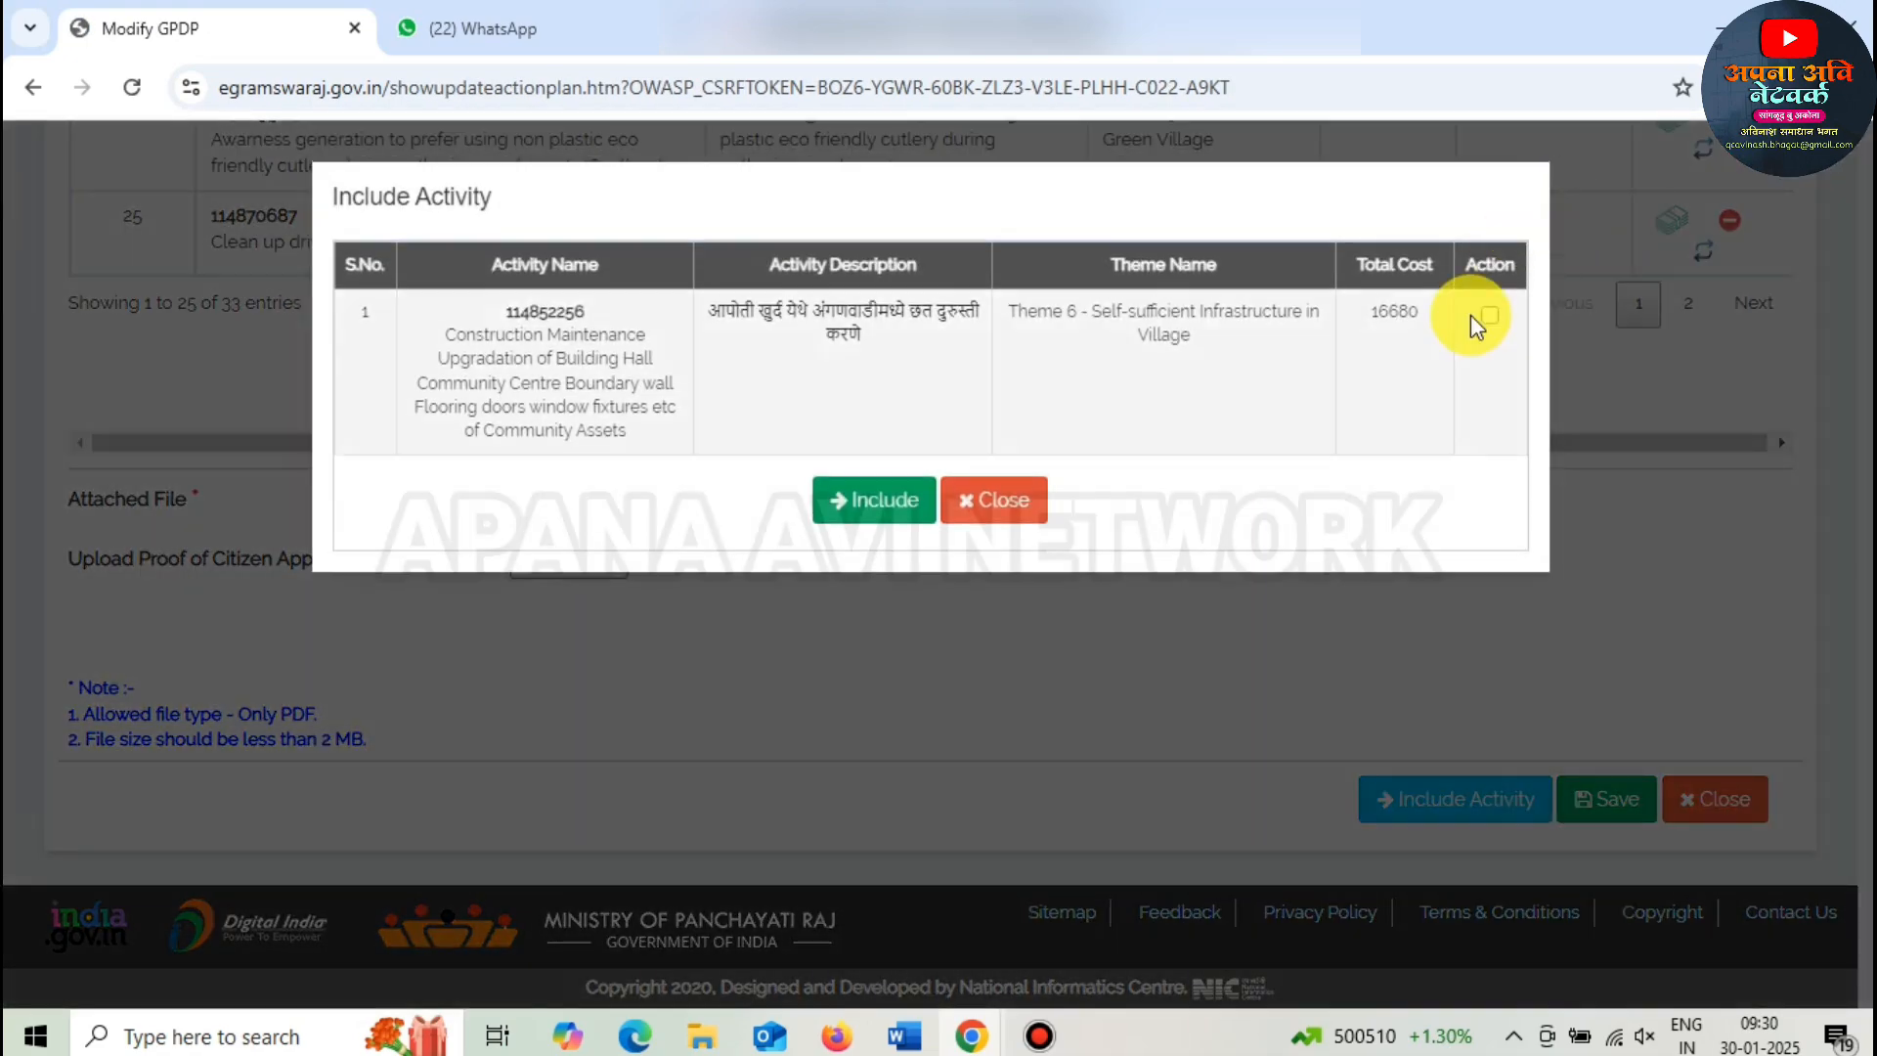
left_click(1488, 321)
left_click(865, 499)
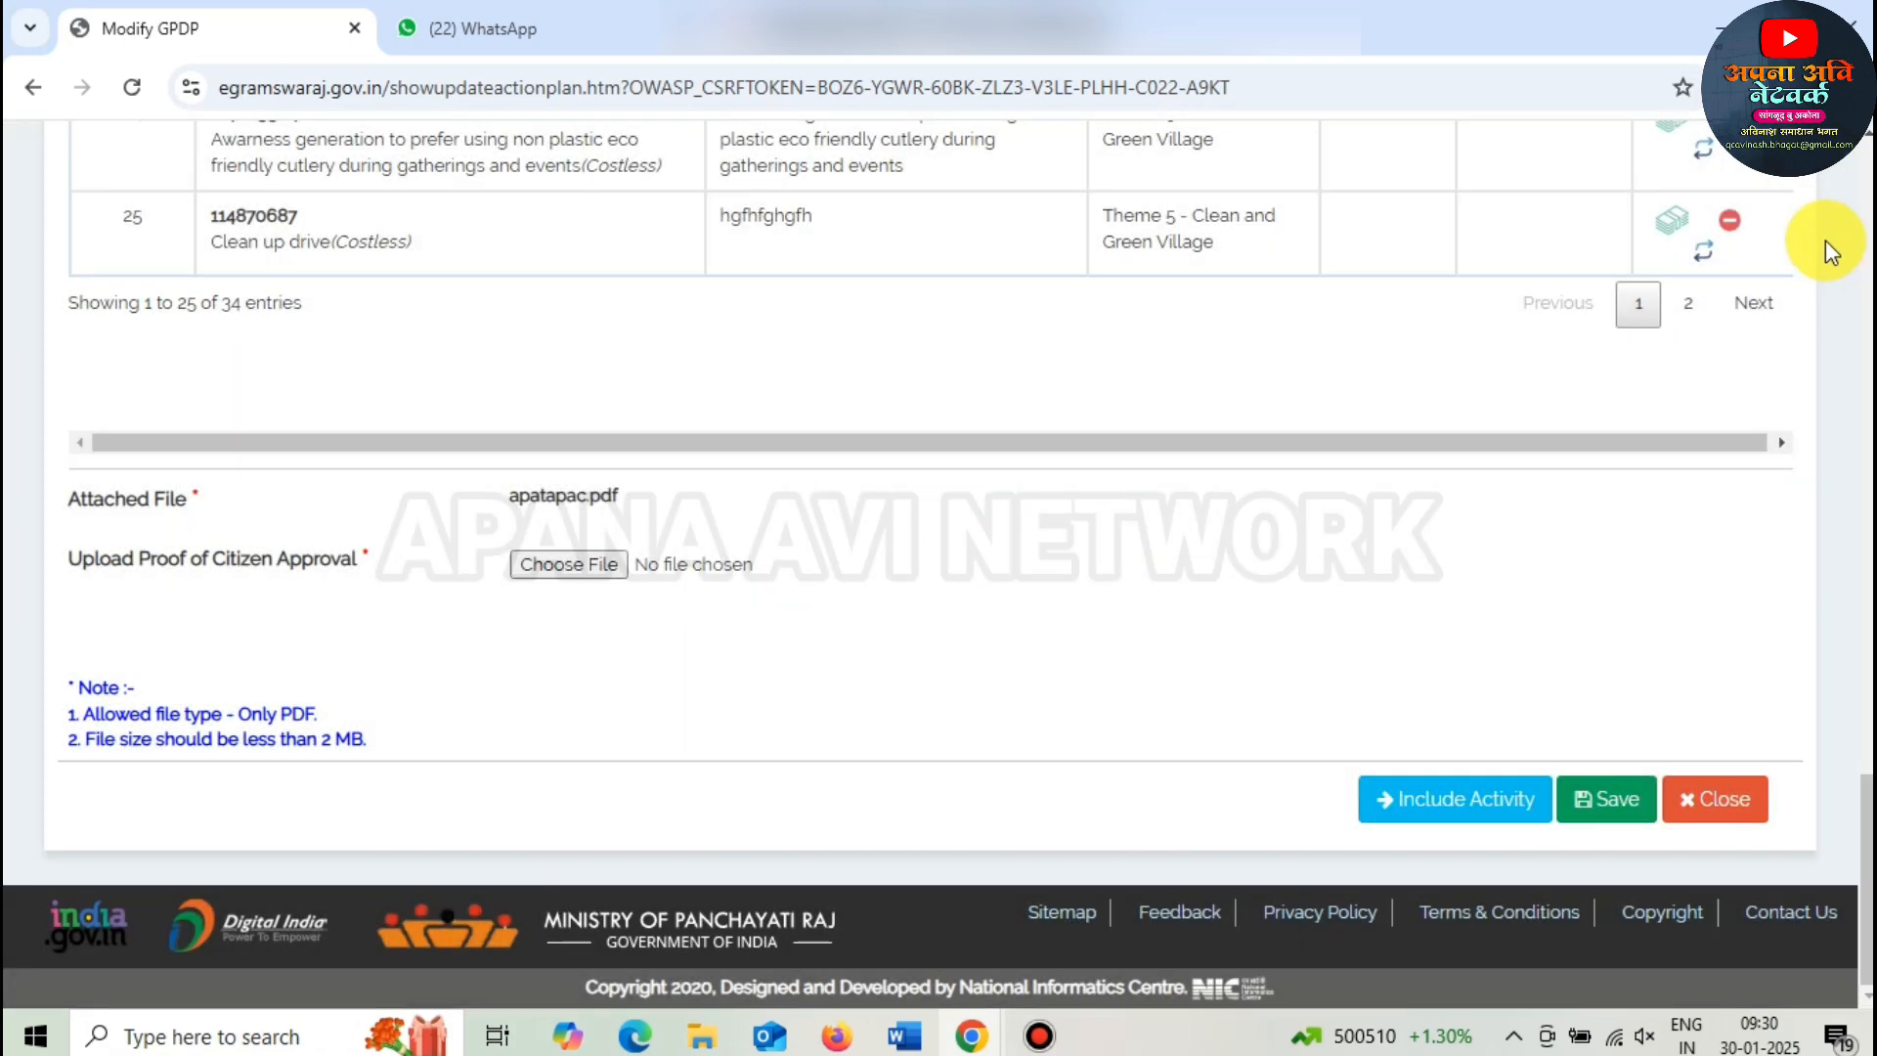
- Allocate Rs. 16680 to the newly included activity from the XV Finance Commission Basic Grant (untied), General category
left_click(1679, 322)
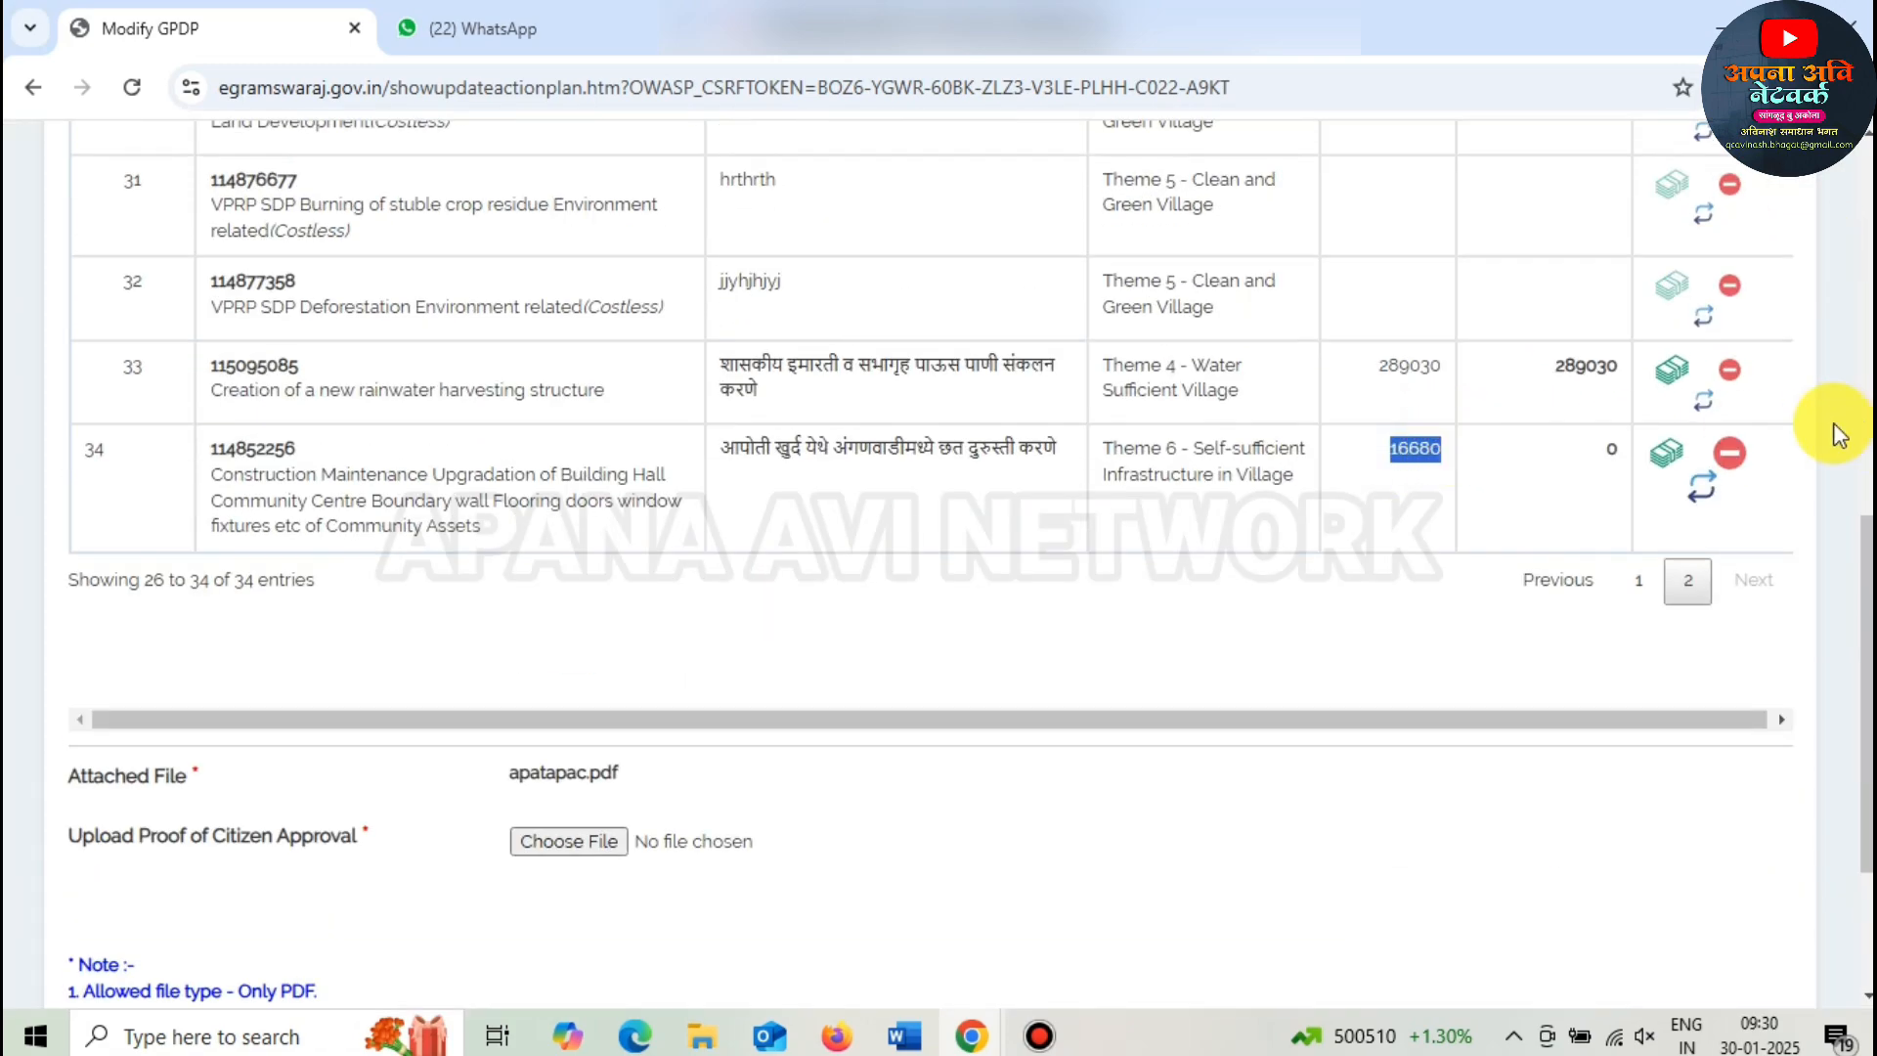
left_click(1667, 452)
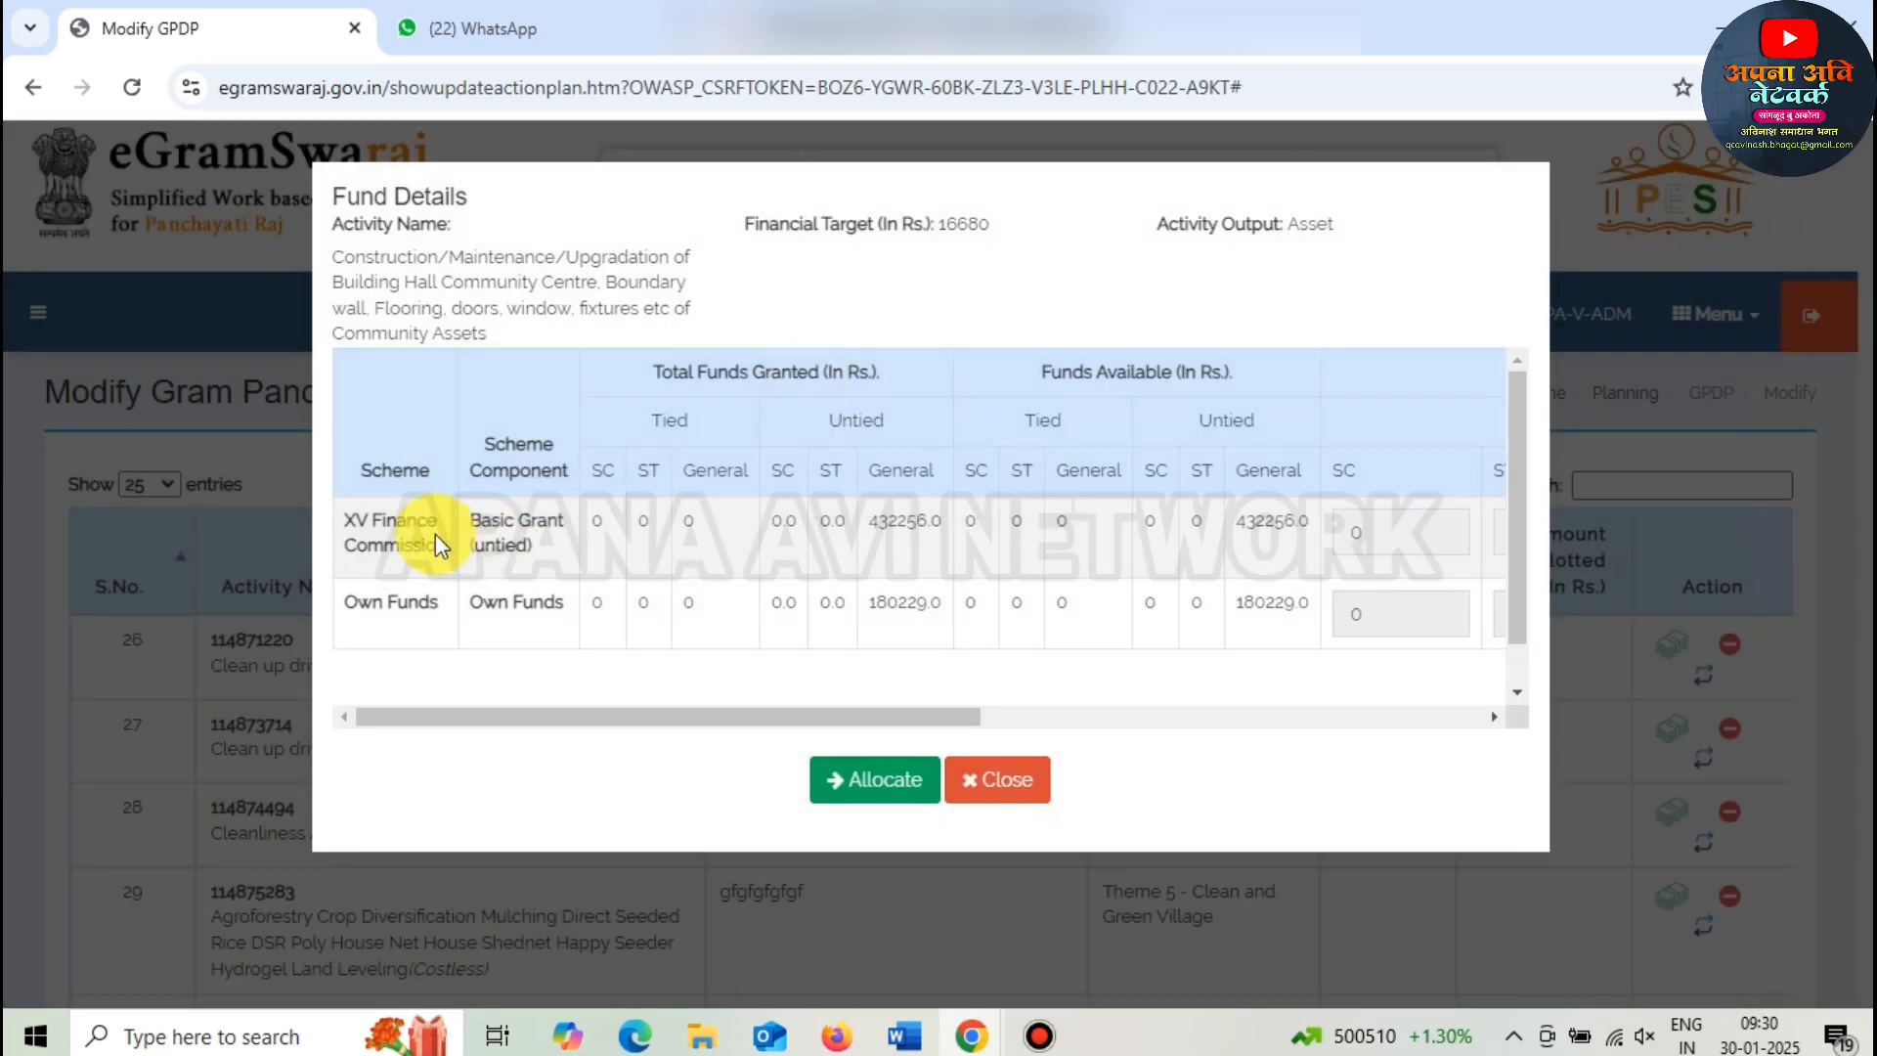
left_click(1115, 717)
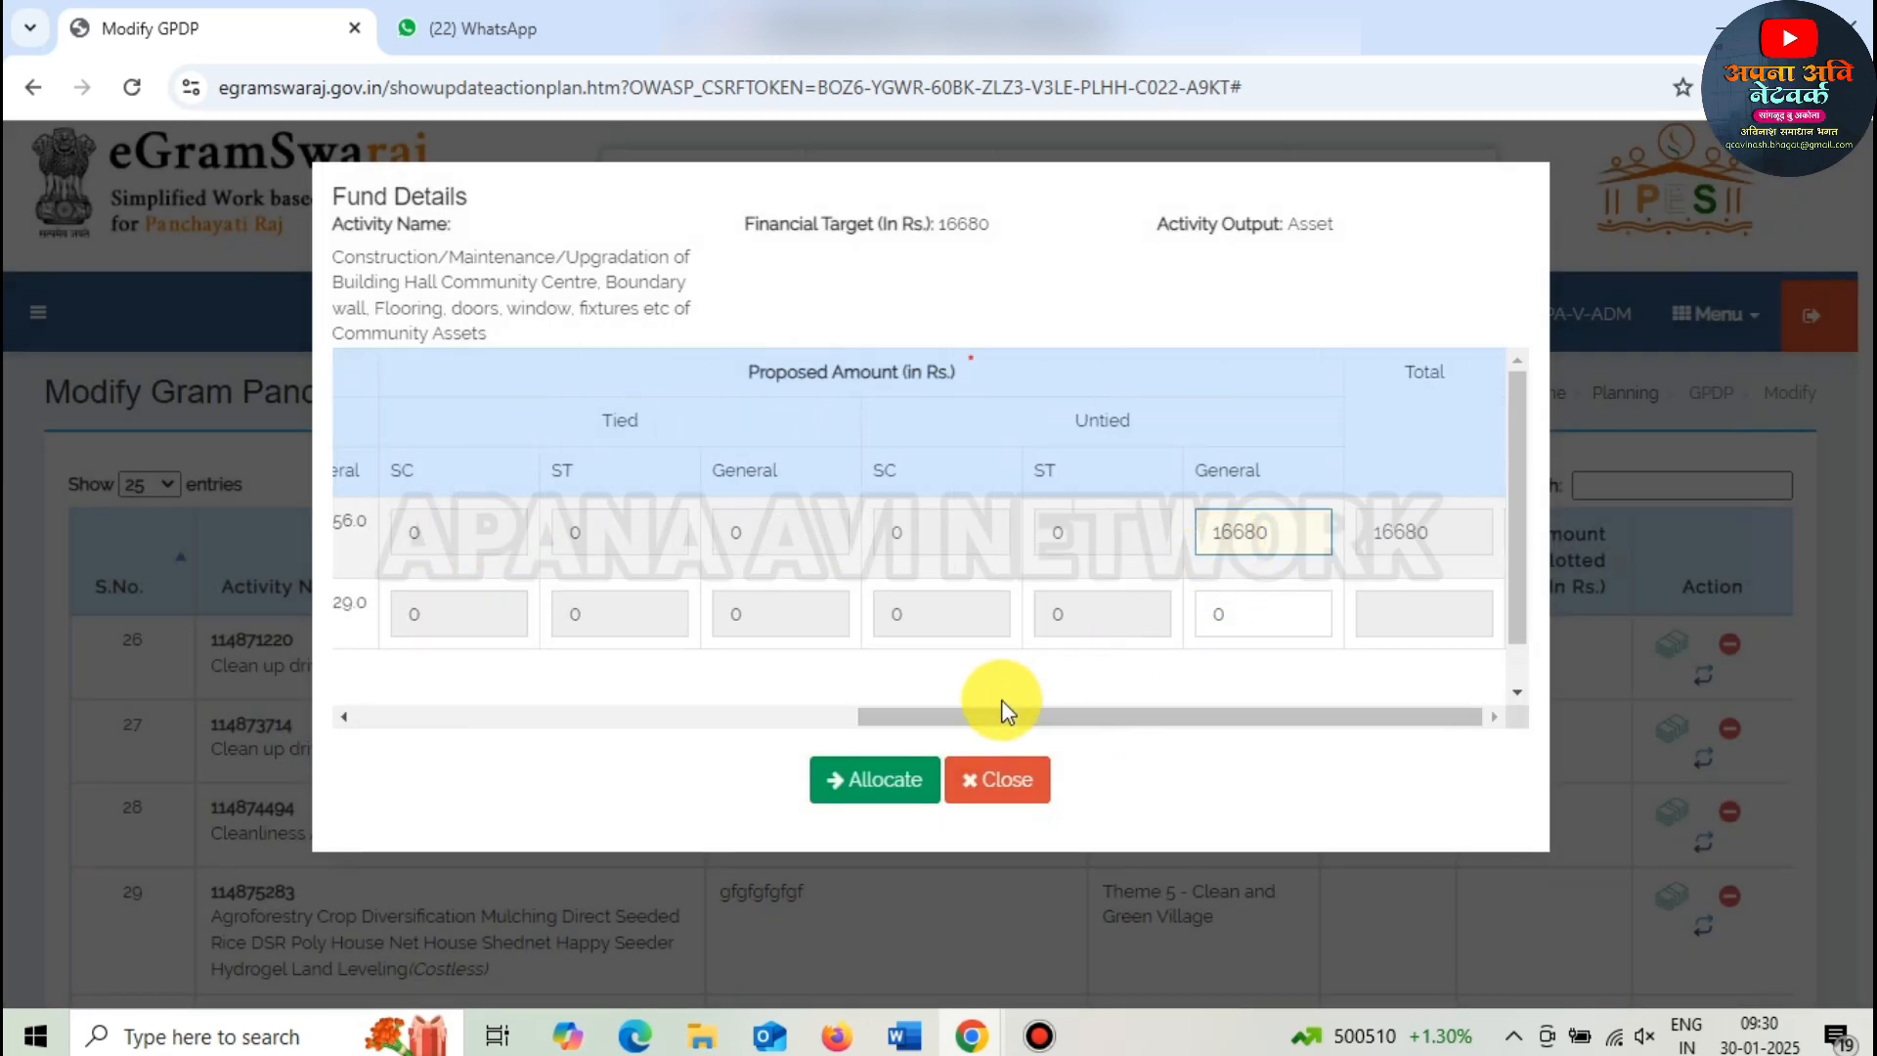
left_click(878, 781)
- Save the modified plan and dismiss the update message
scroll(1418, 586, "down", 5)
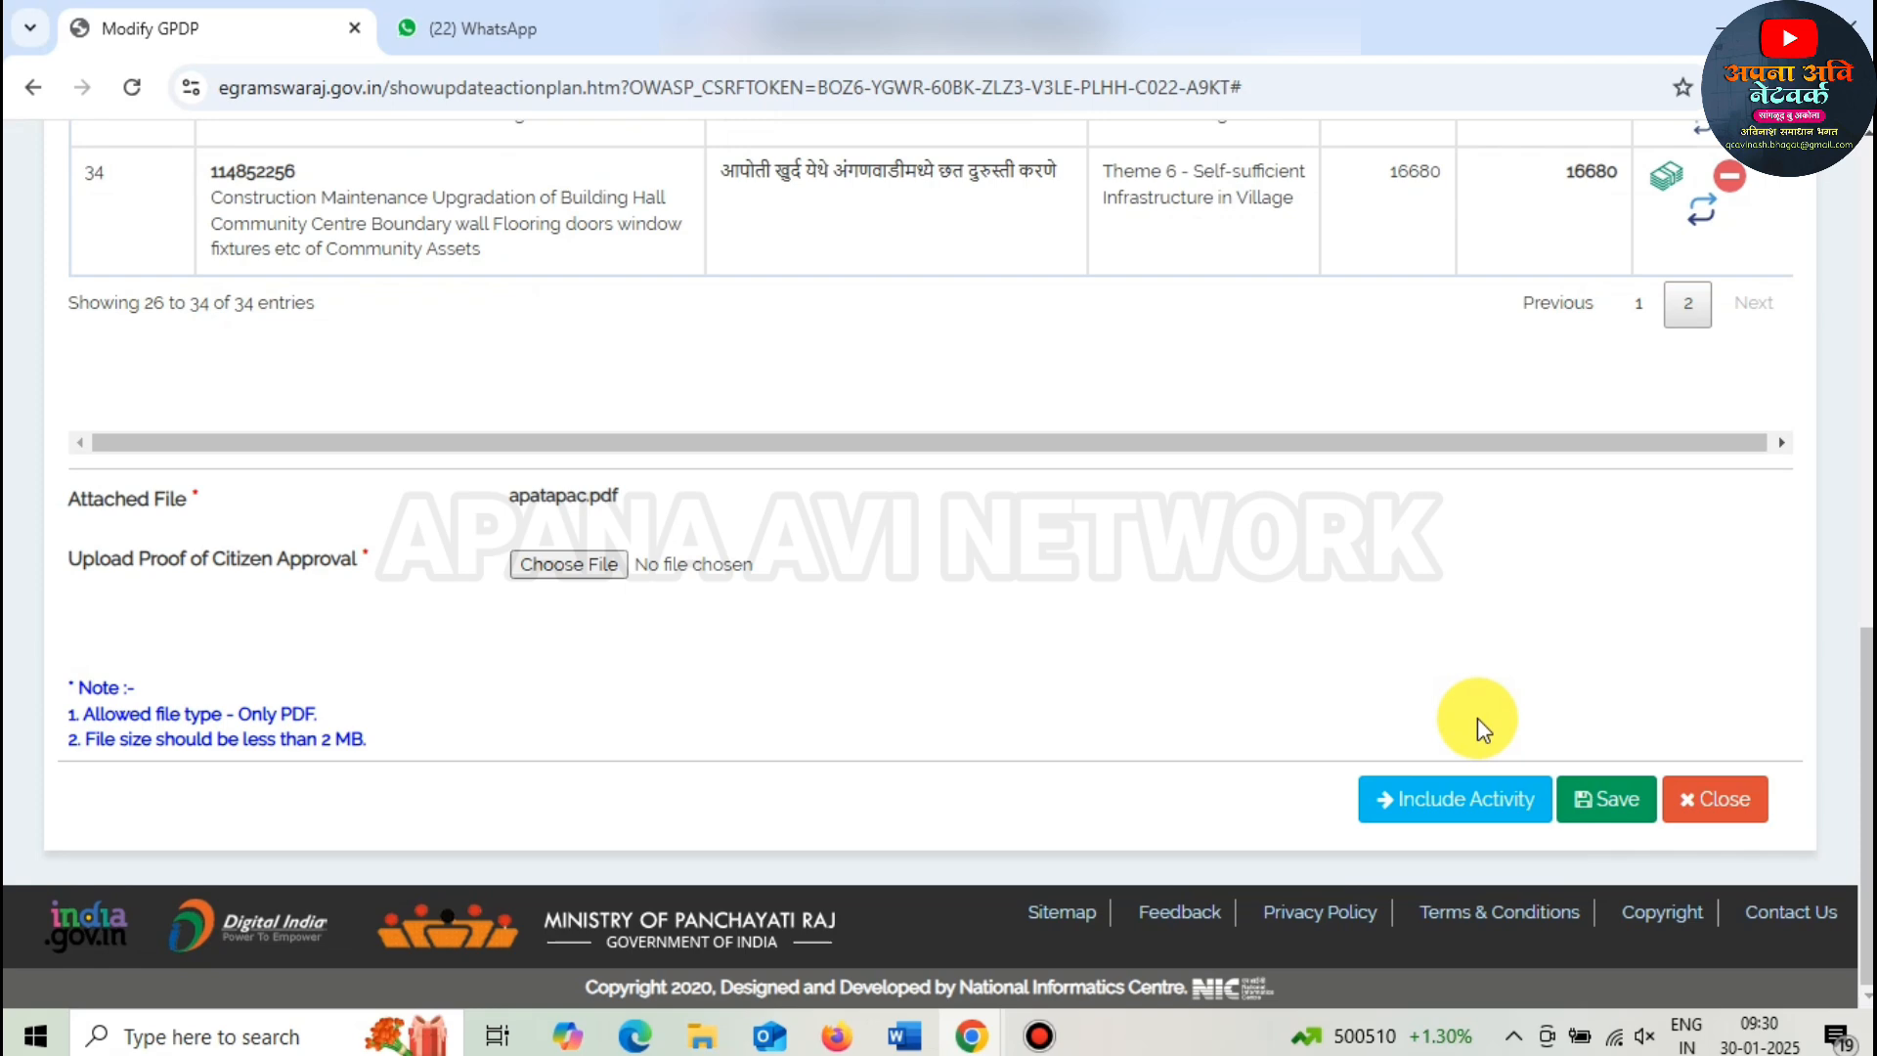
left_click(1601, 802)
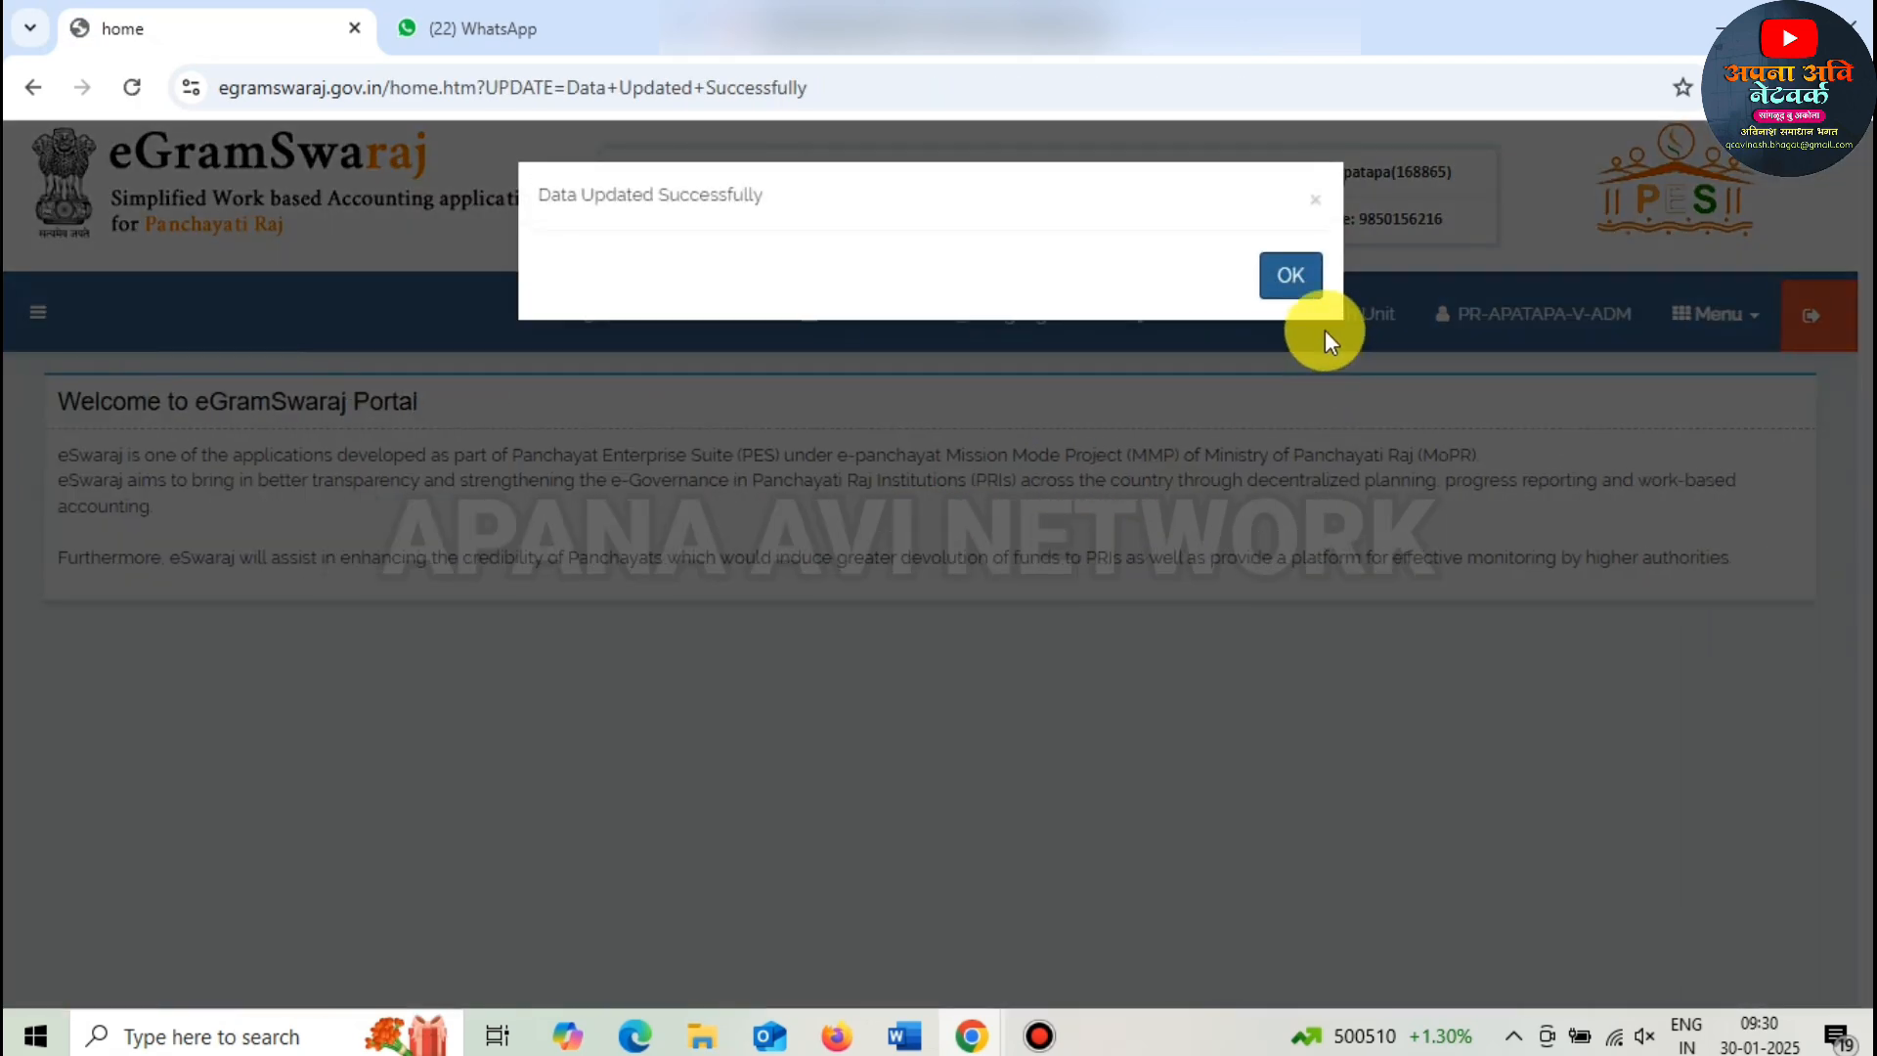
left_click(1296, 275)
- Get the Plan Pending records in Manage Plan under Panchayat Development Plan and reopen the Main plan for modification
left_click(39, 313)
left_click(147, 672)
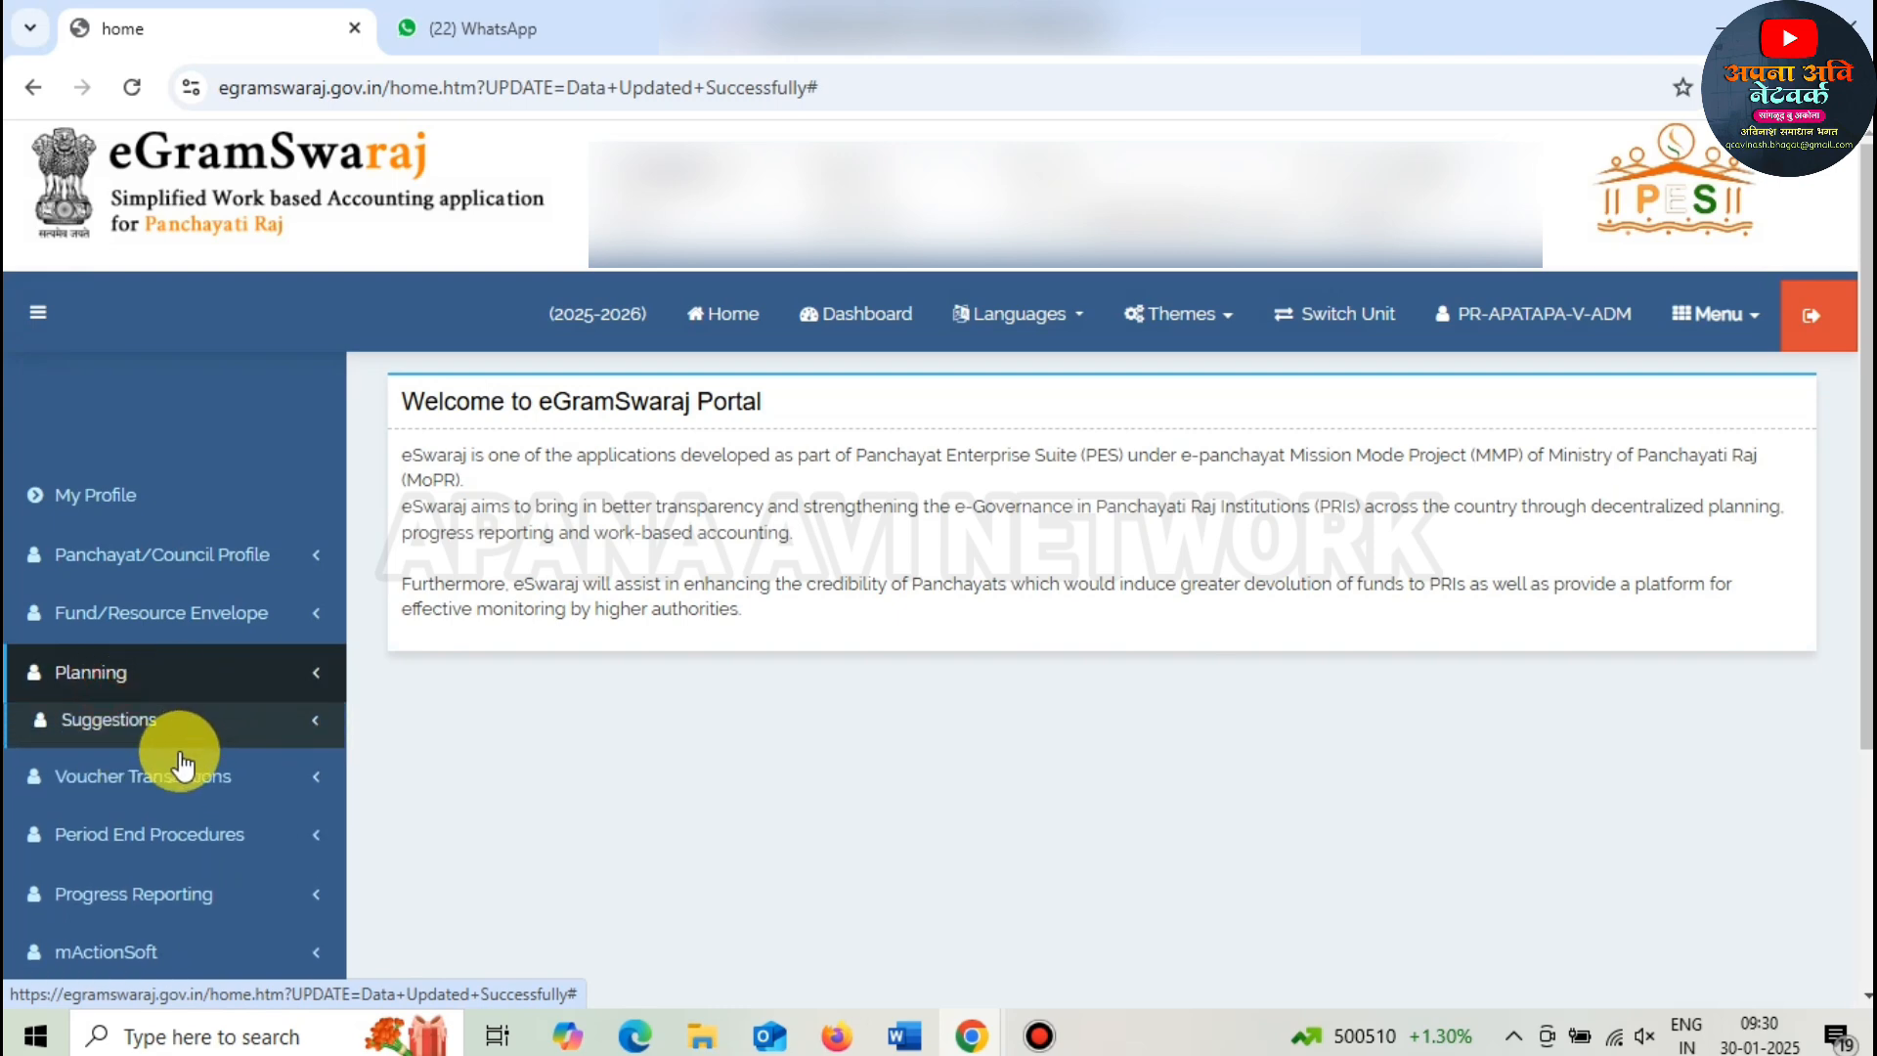
left_click(146, 761)
left_click(159, 873)
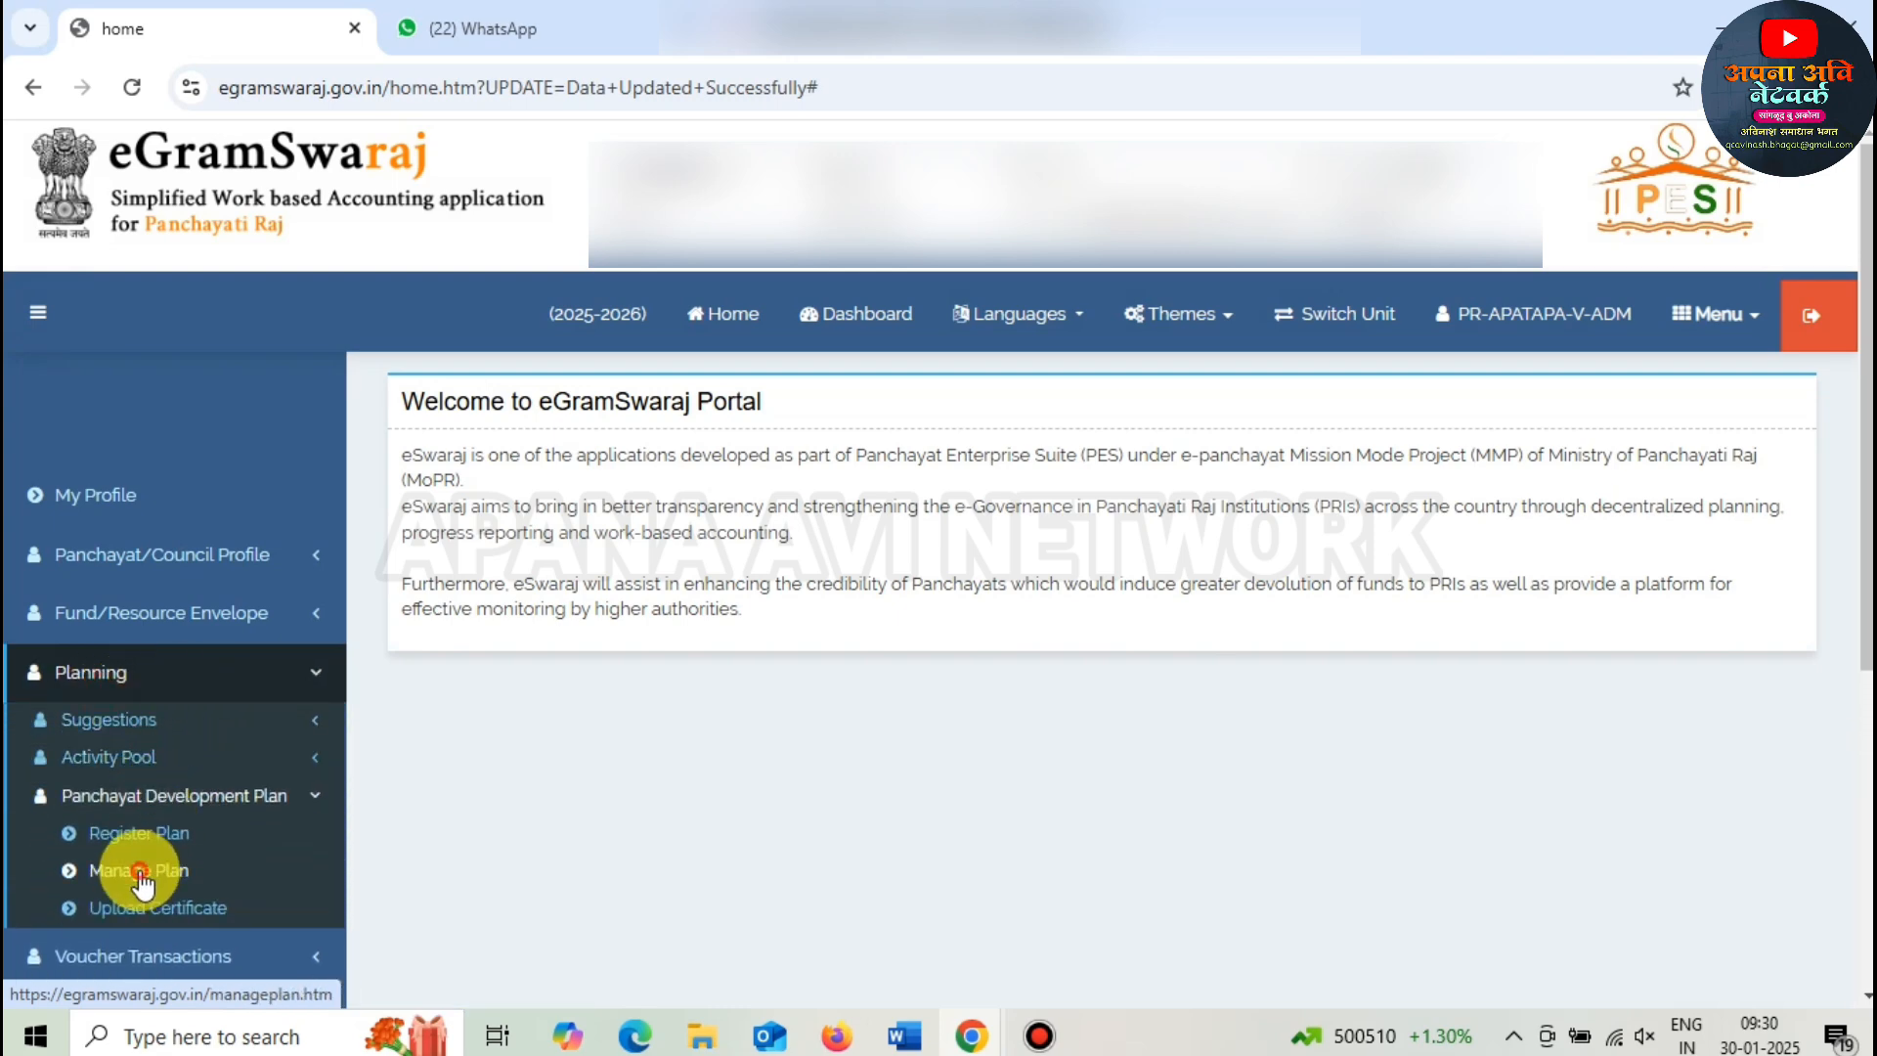
left_click(146, 871)
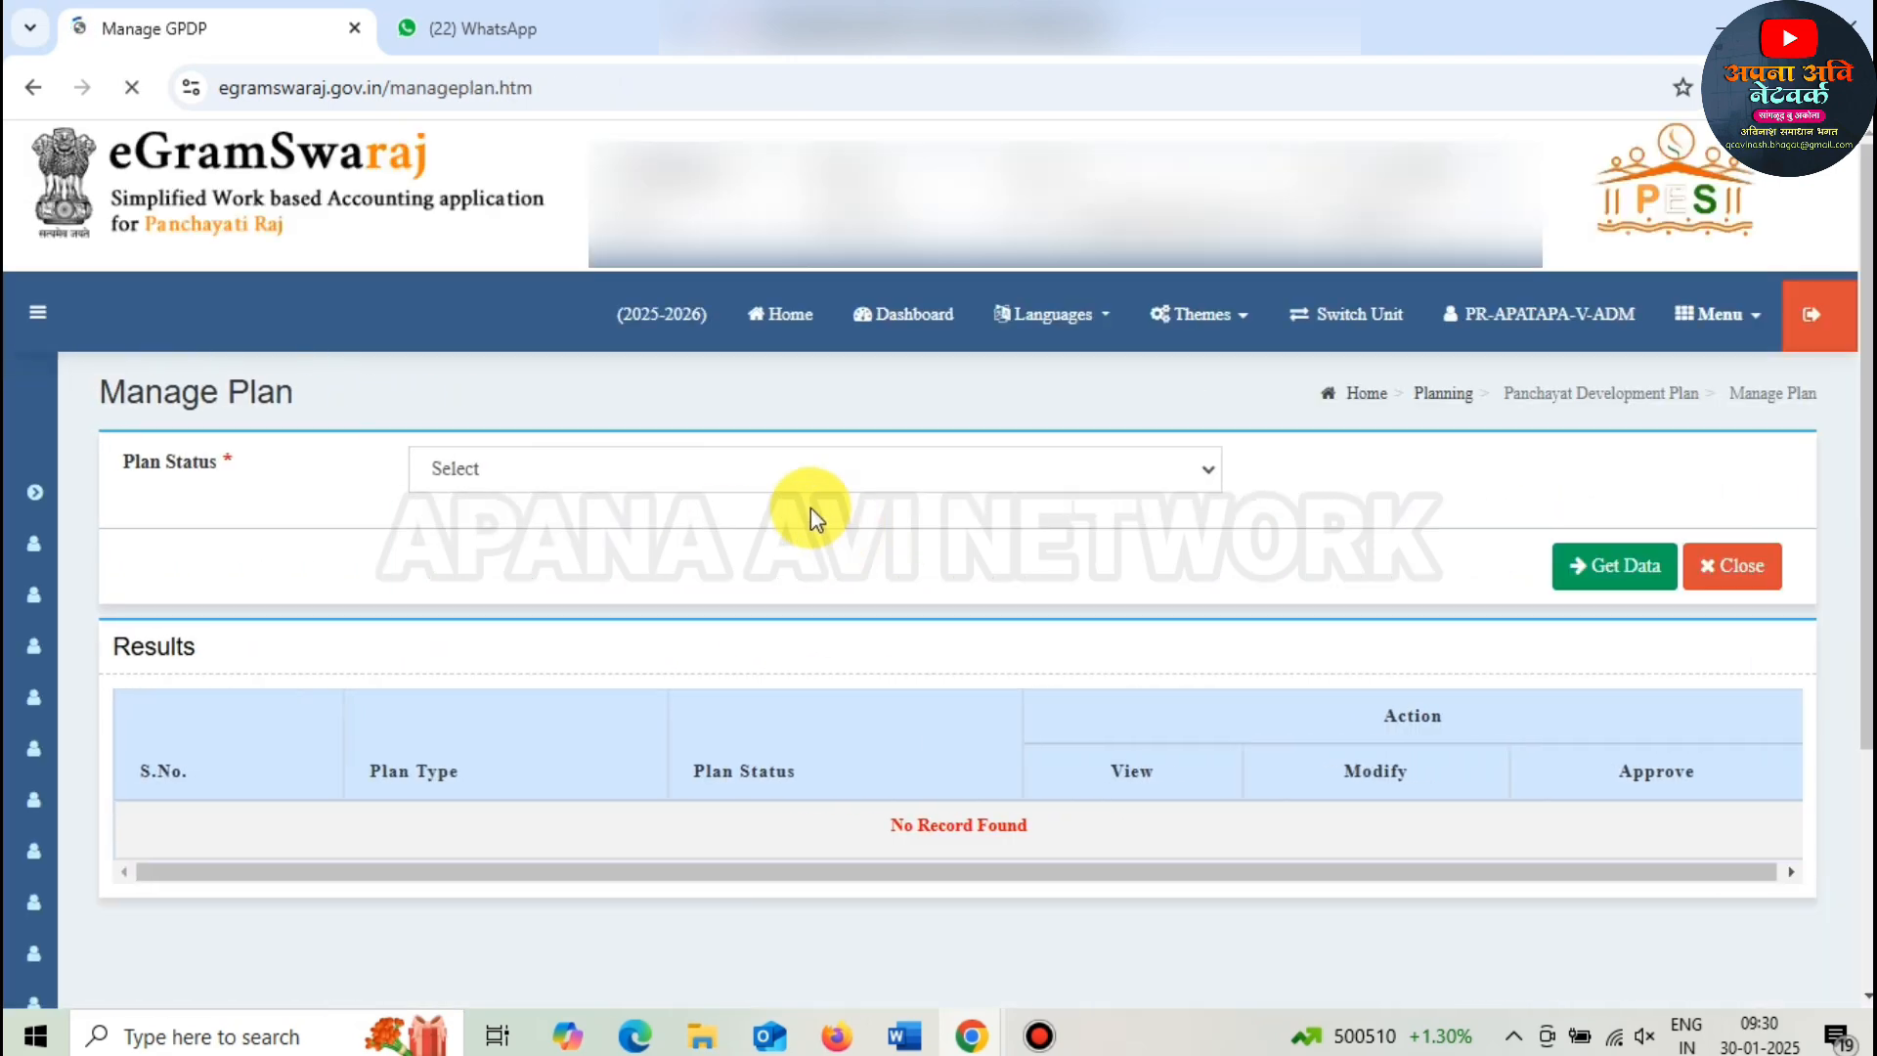
left_click(768, 473)
left_click(741, 543)
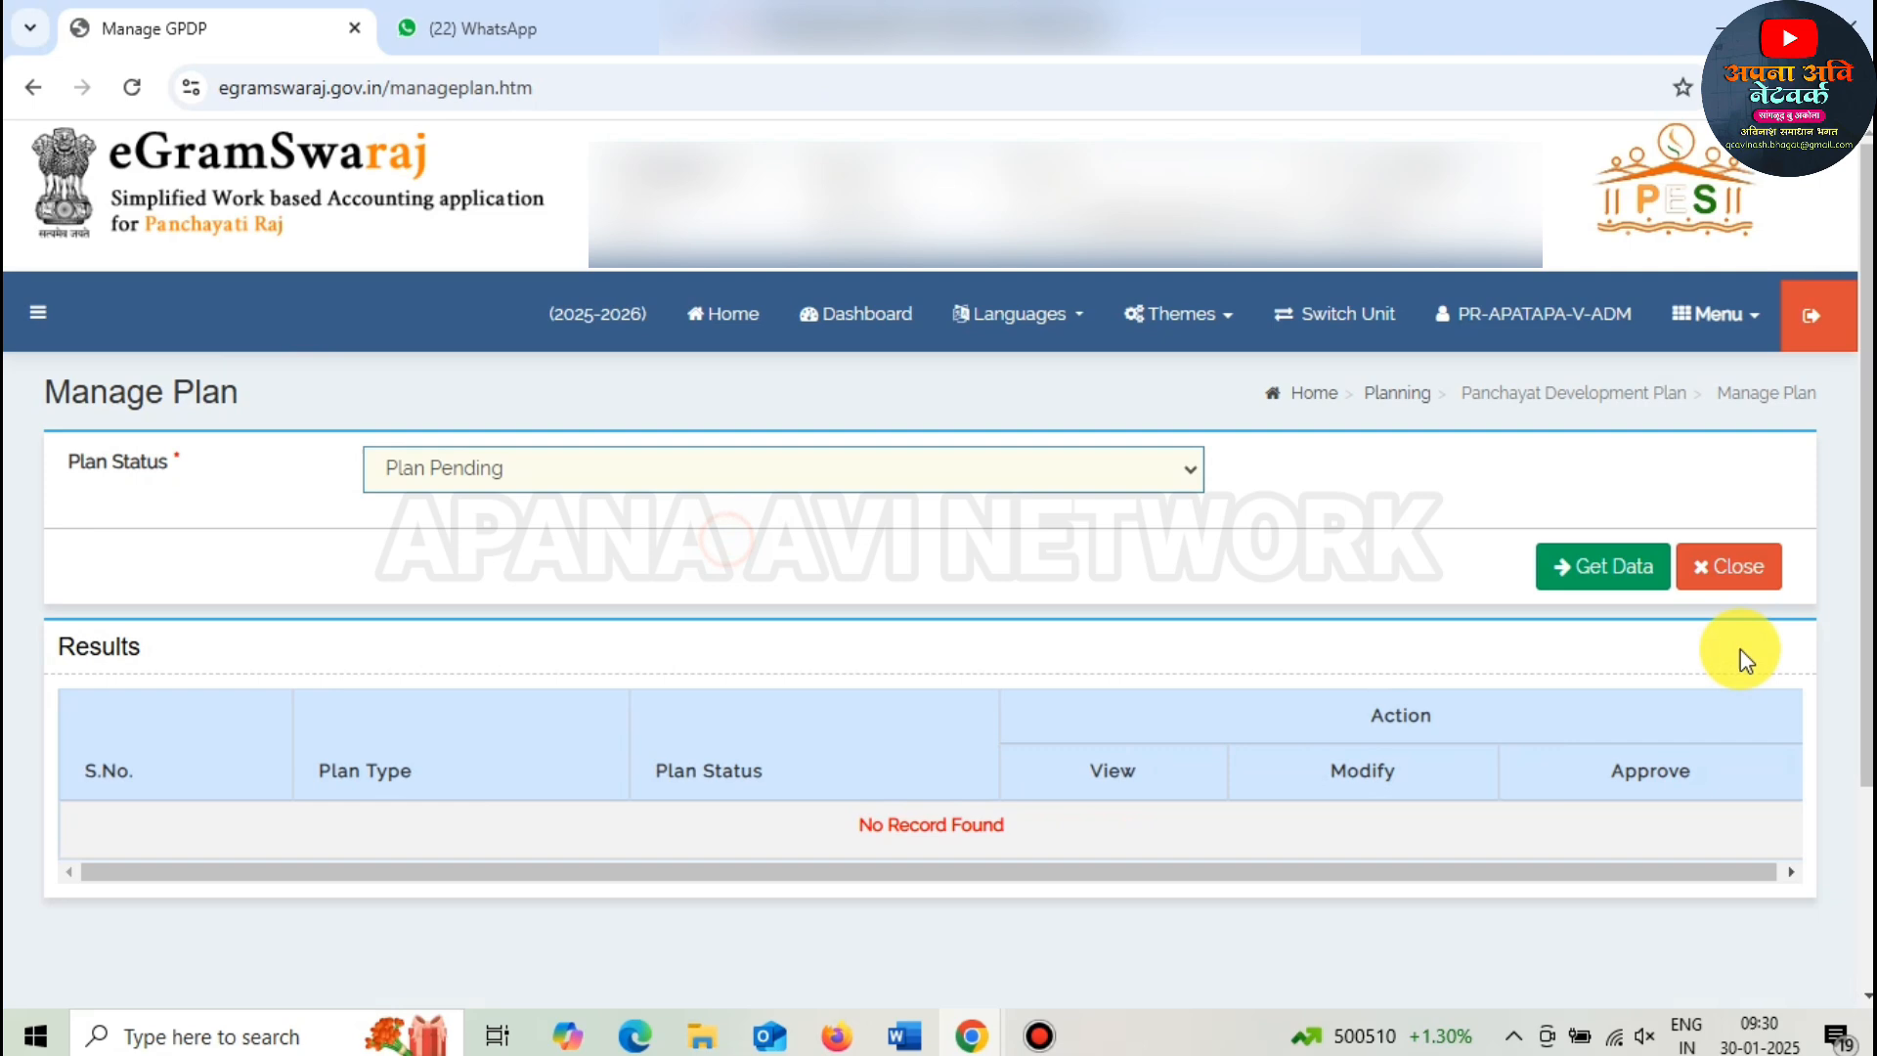
left_click(1608, 584)
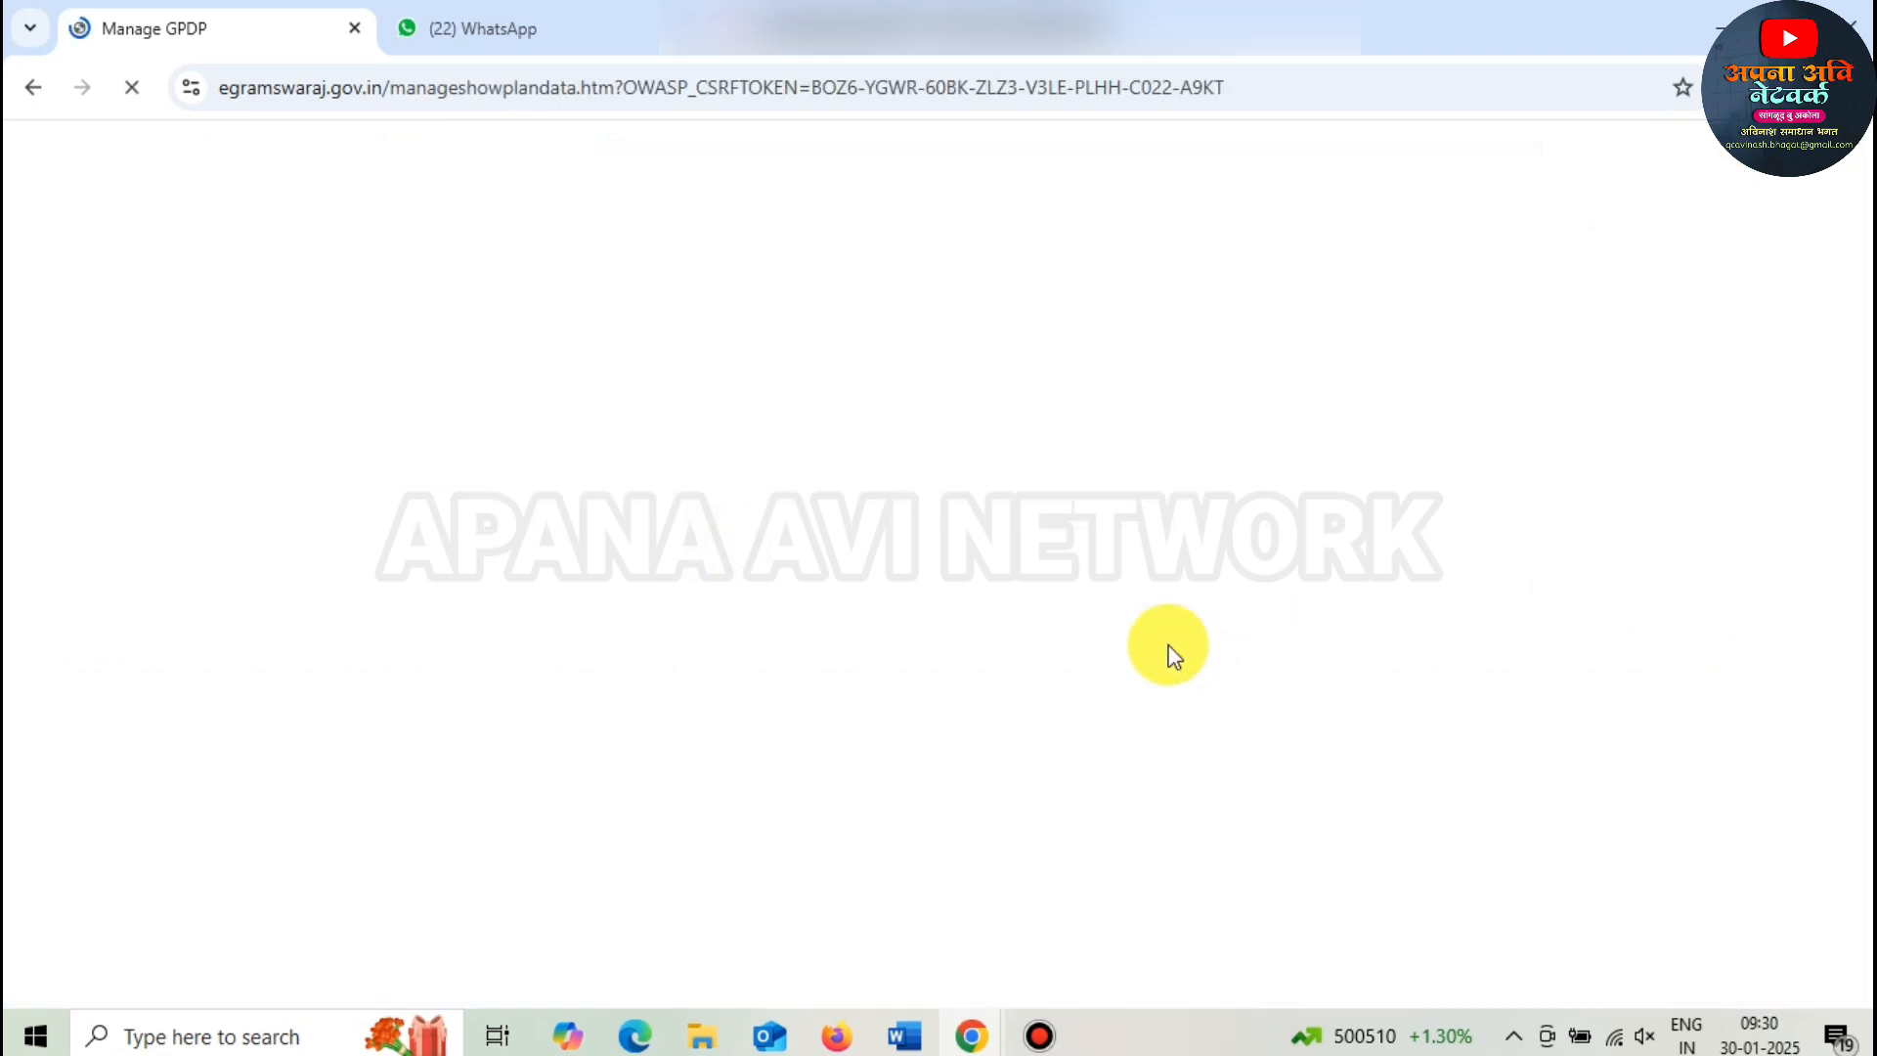
scroll(1183, 606, "down", 4)
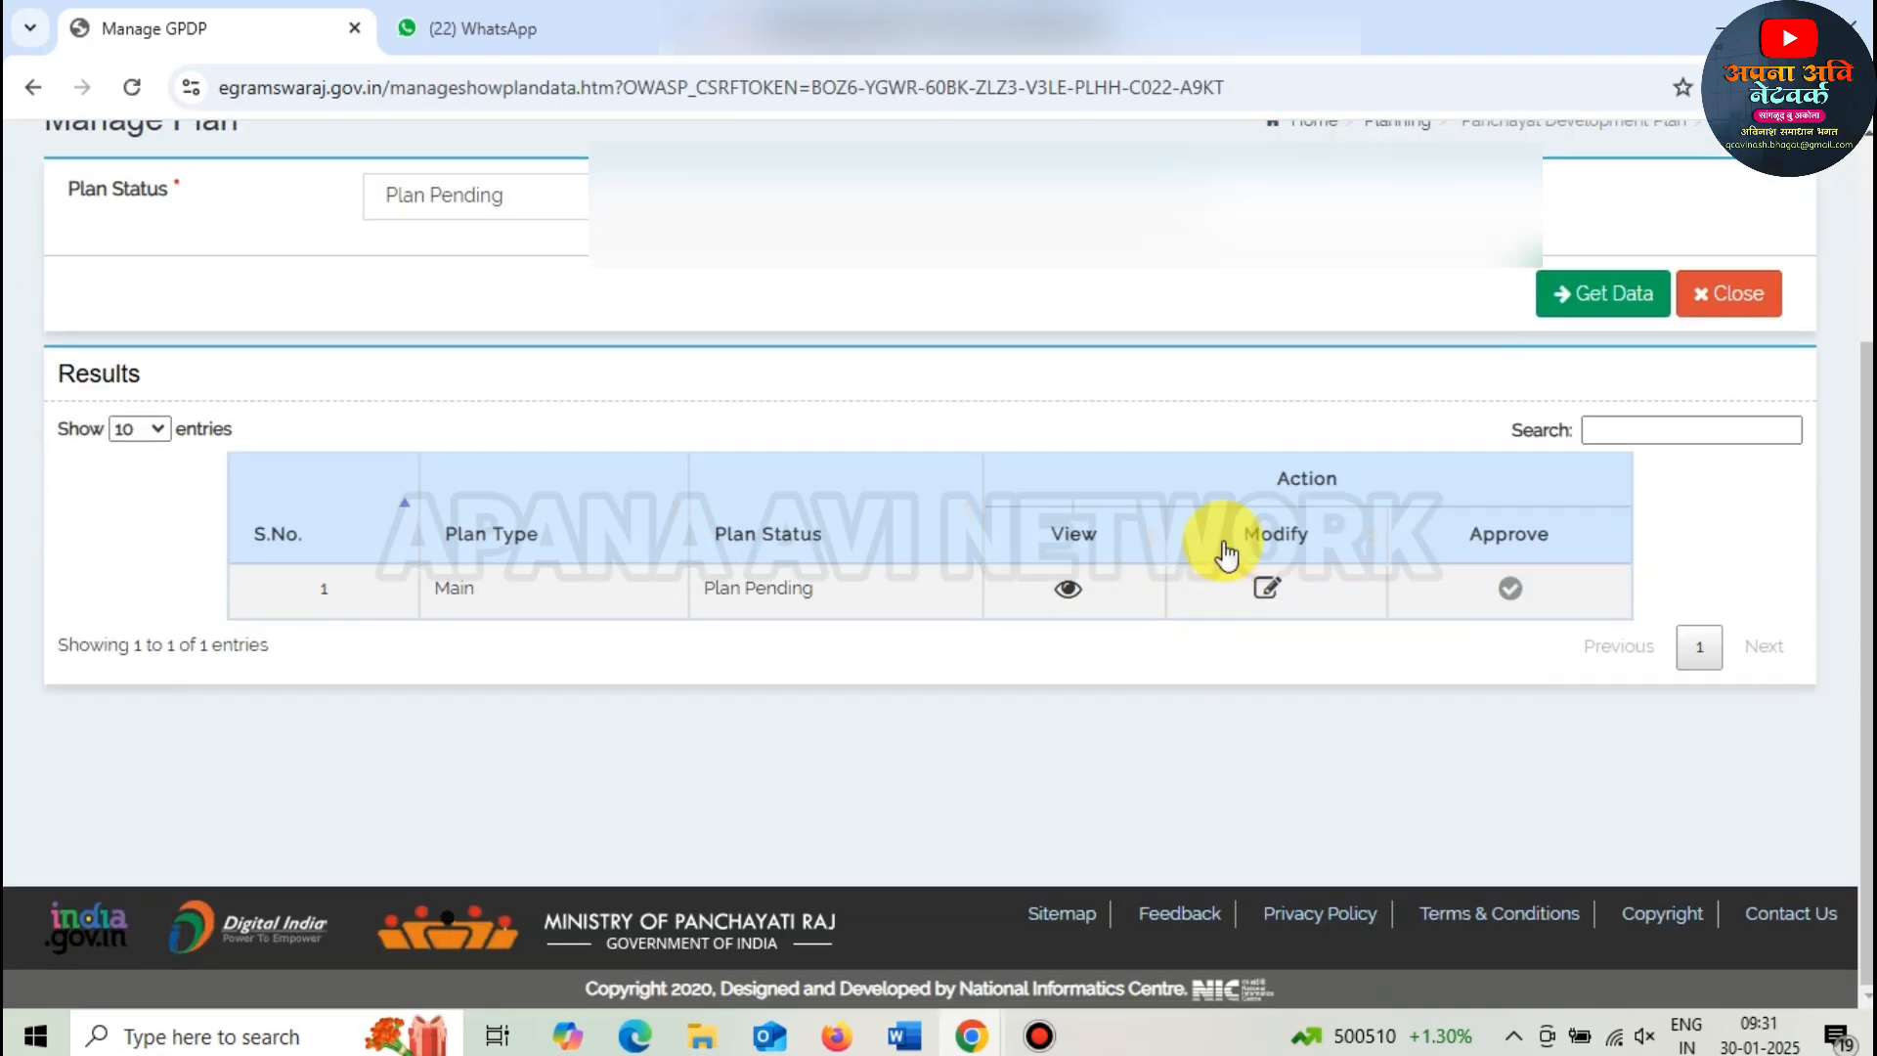
left_click(1279, 597)
key("Return")
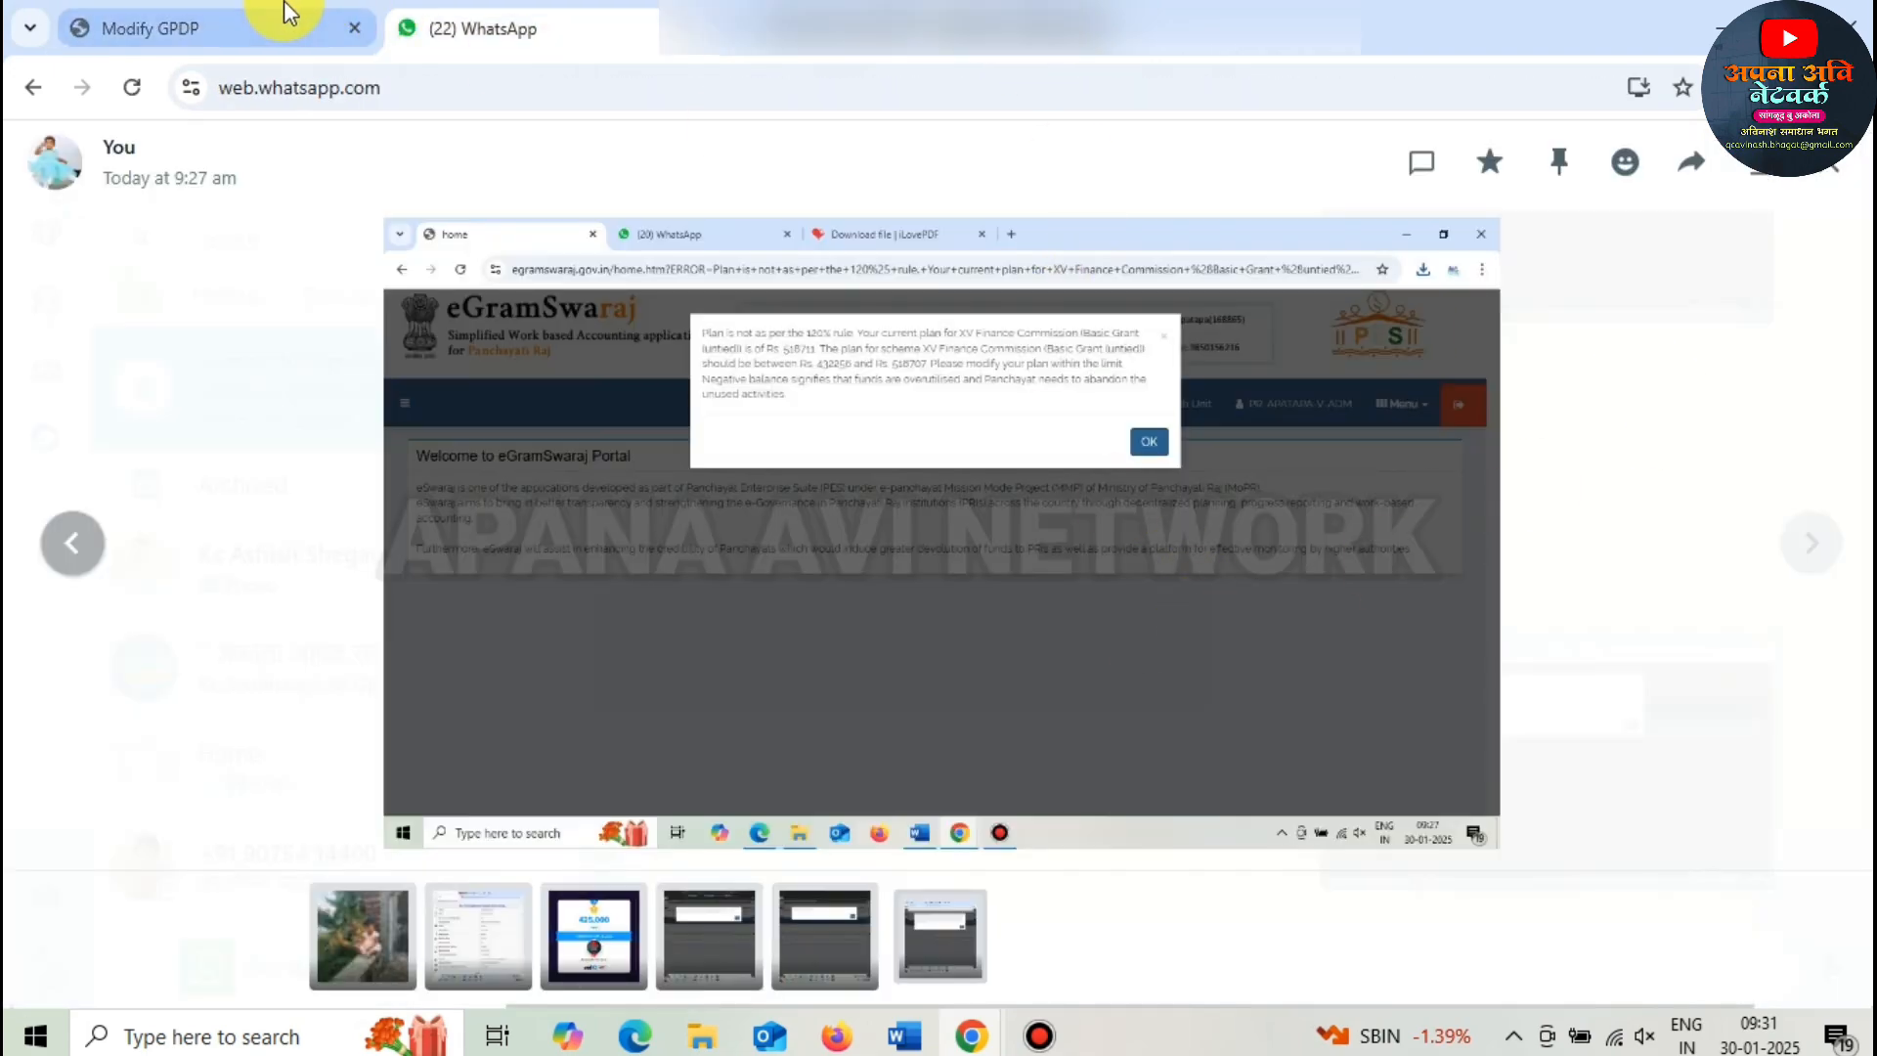
- Return from WhatsApp to the Modify GPDP page and save and forward the plan for approval
left_click(284, 15)
scroll(1388, 714, "down", 20)
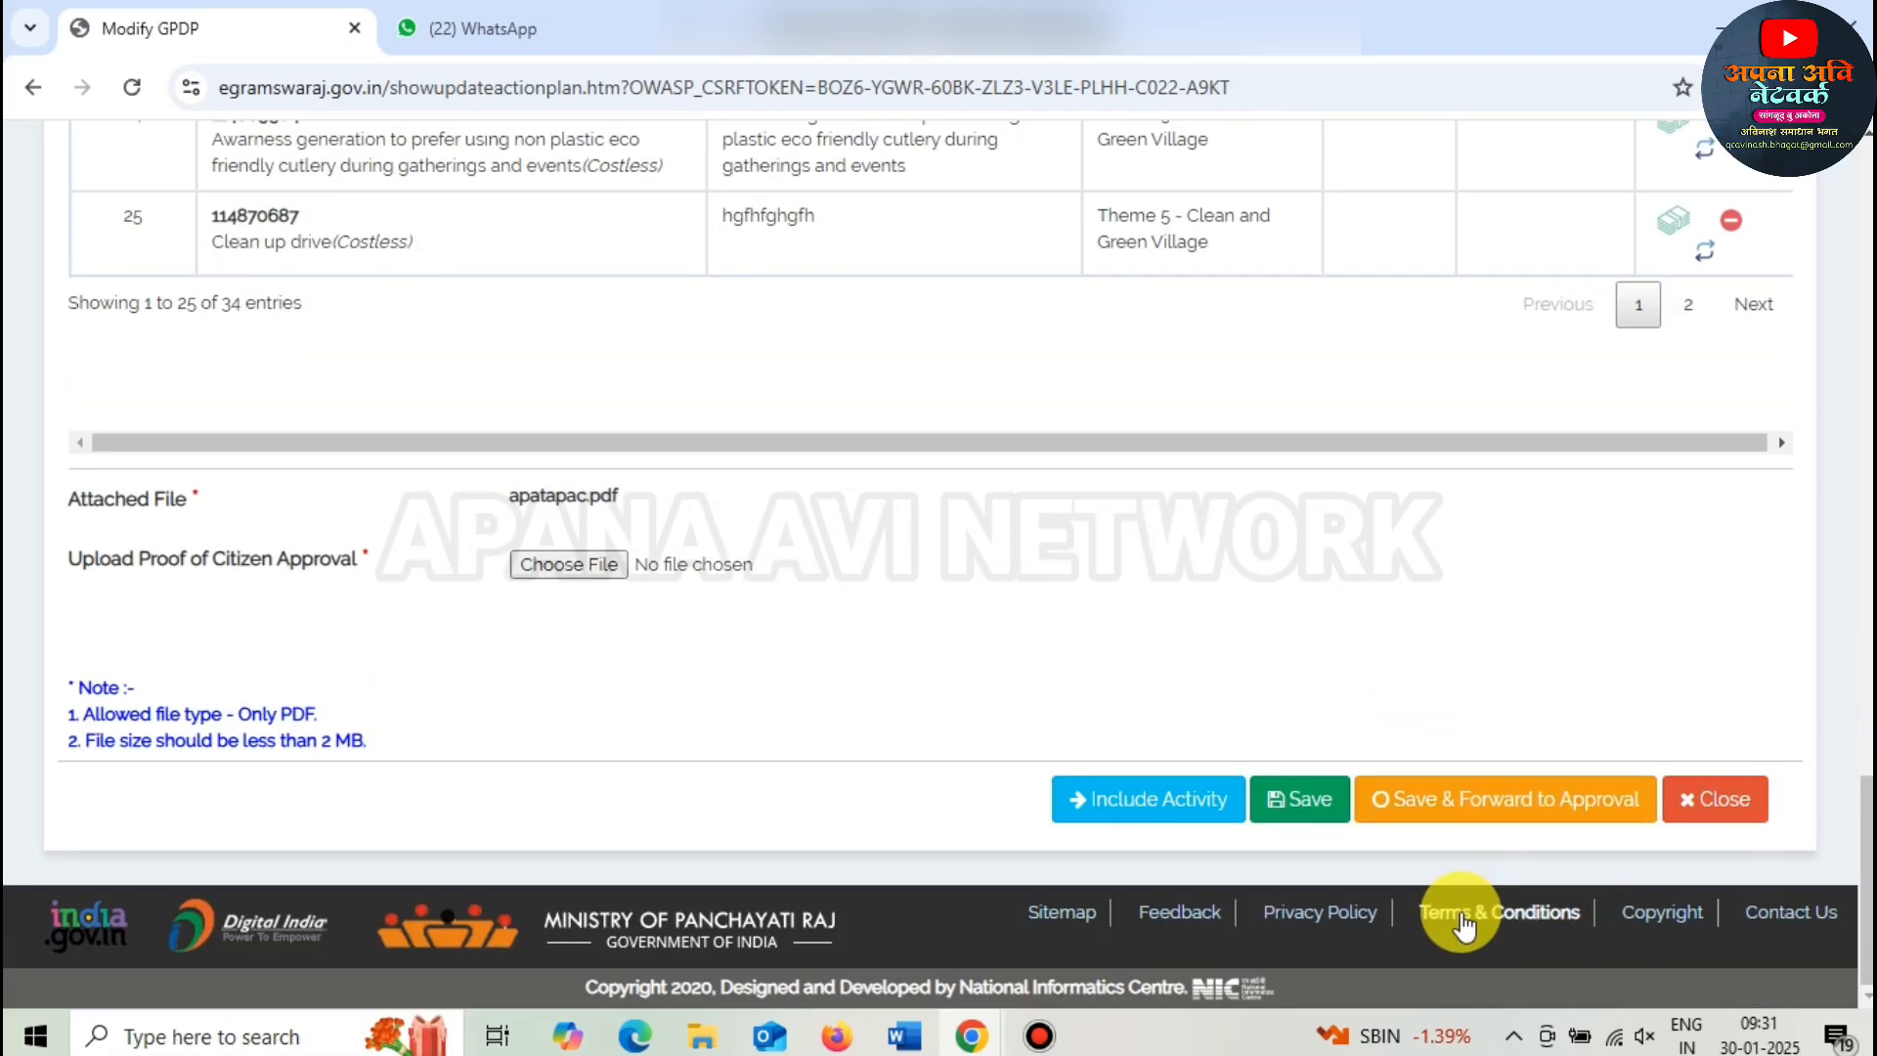
left_click(1483, 812)
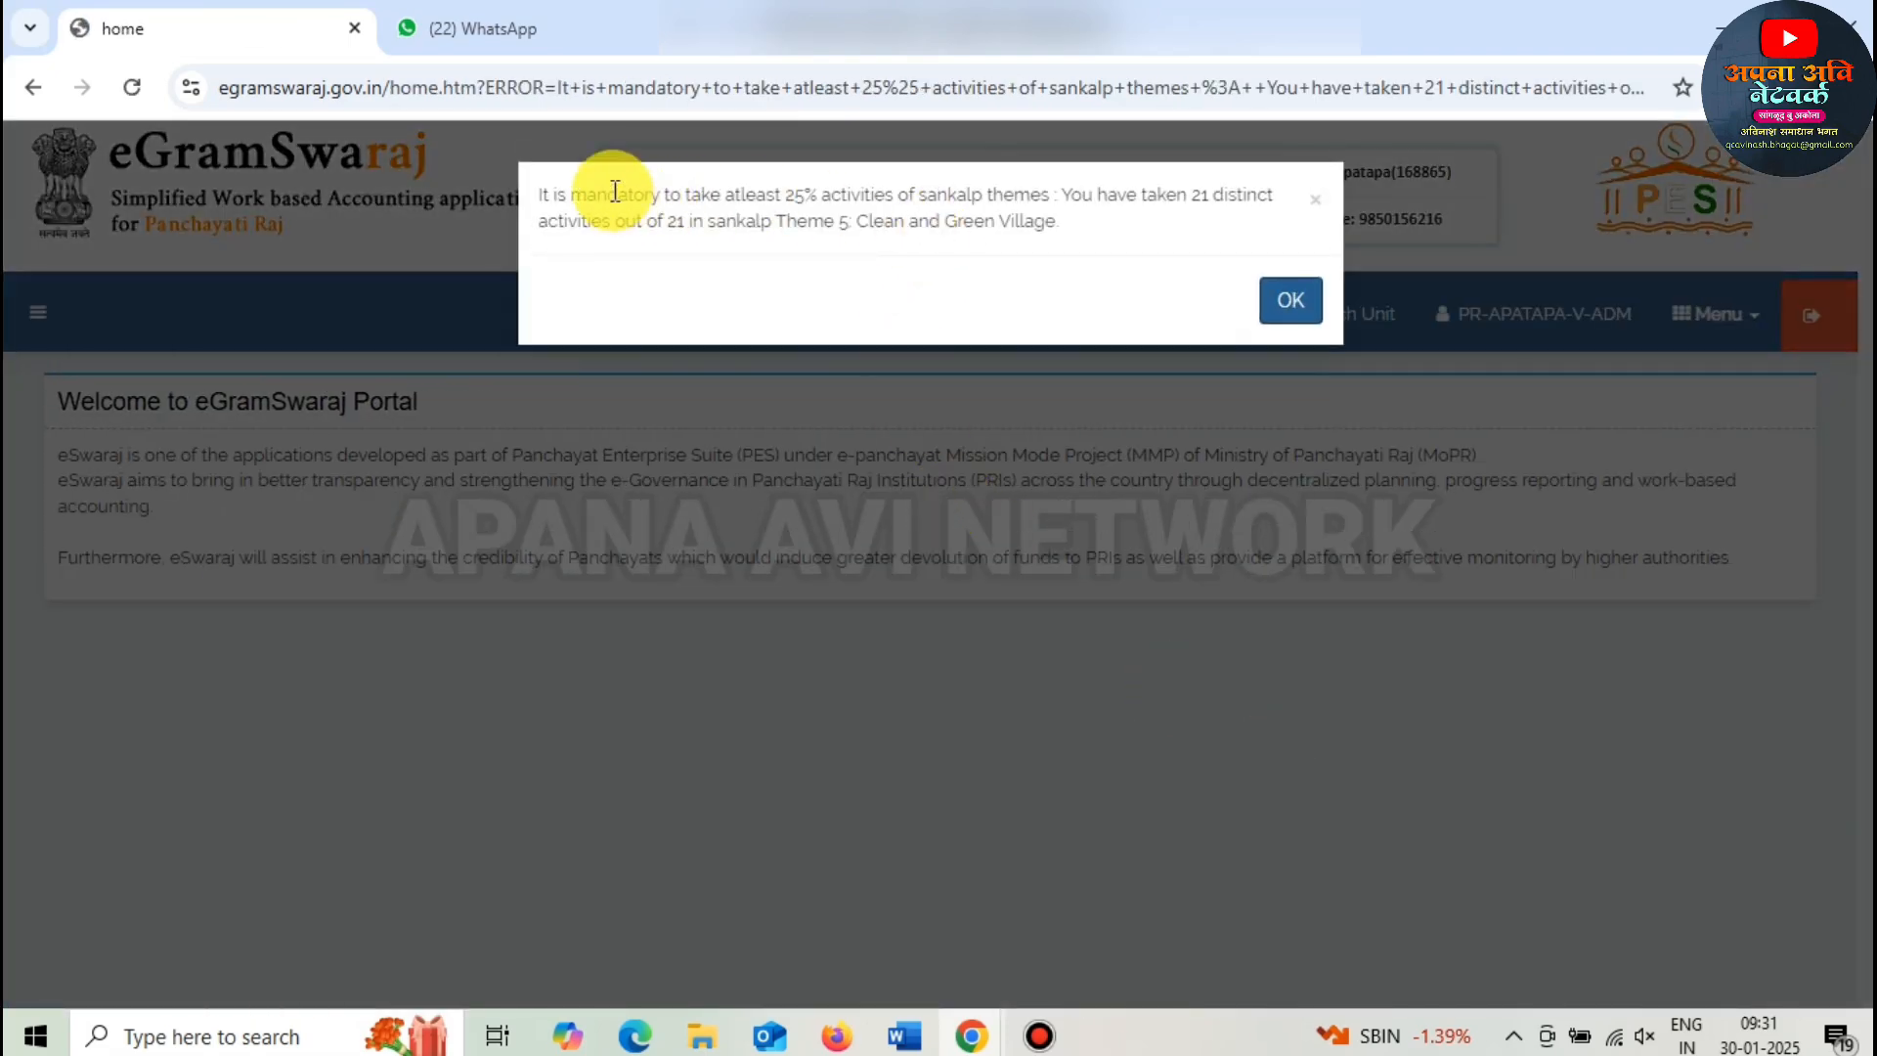
- Examine the message on the sankalp theme requirement, including its activity counts and the theme it names
left_click_drag(615, 188, 1034, 230)
left_click(1020, 234)
left_click_drag(807, 226, 1082, 241)
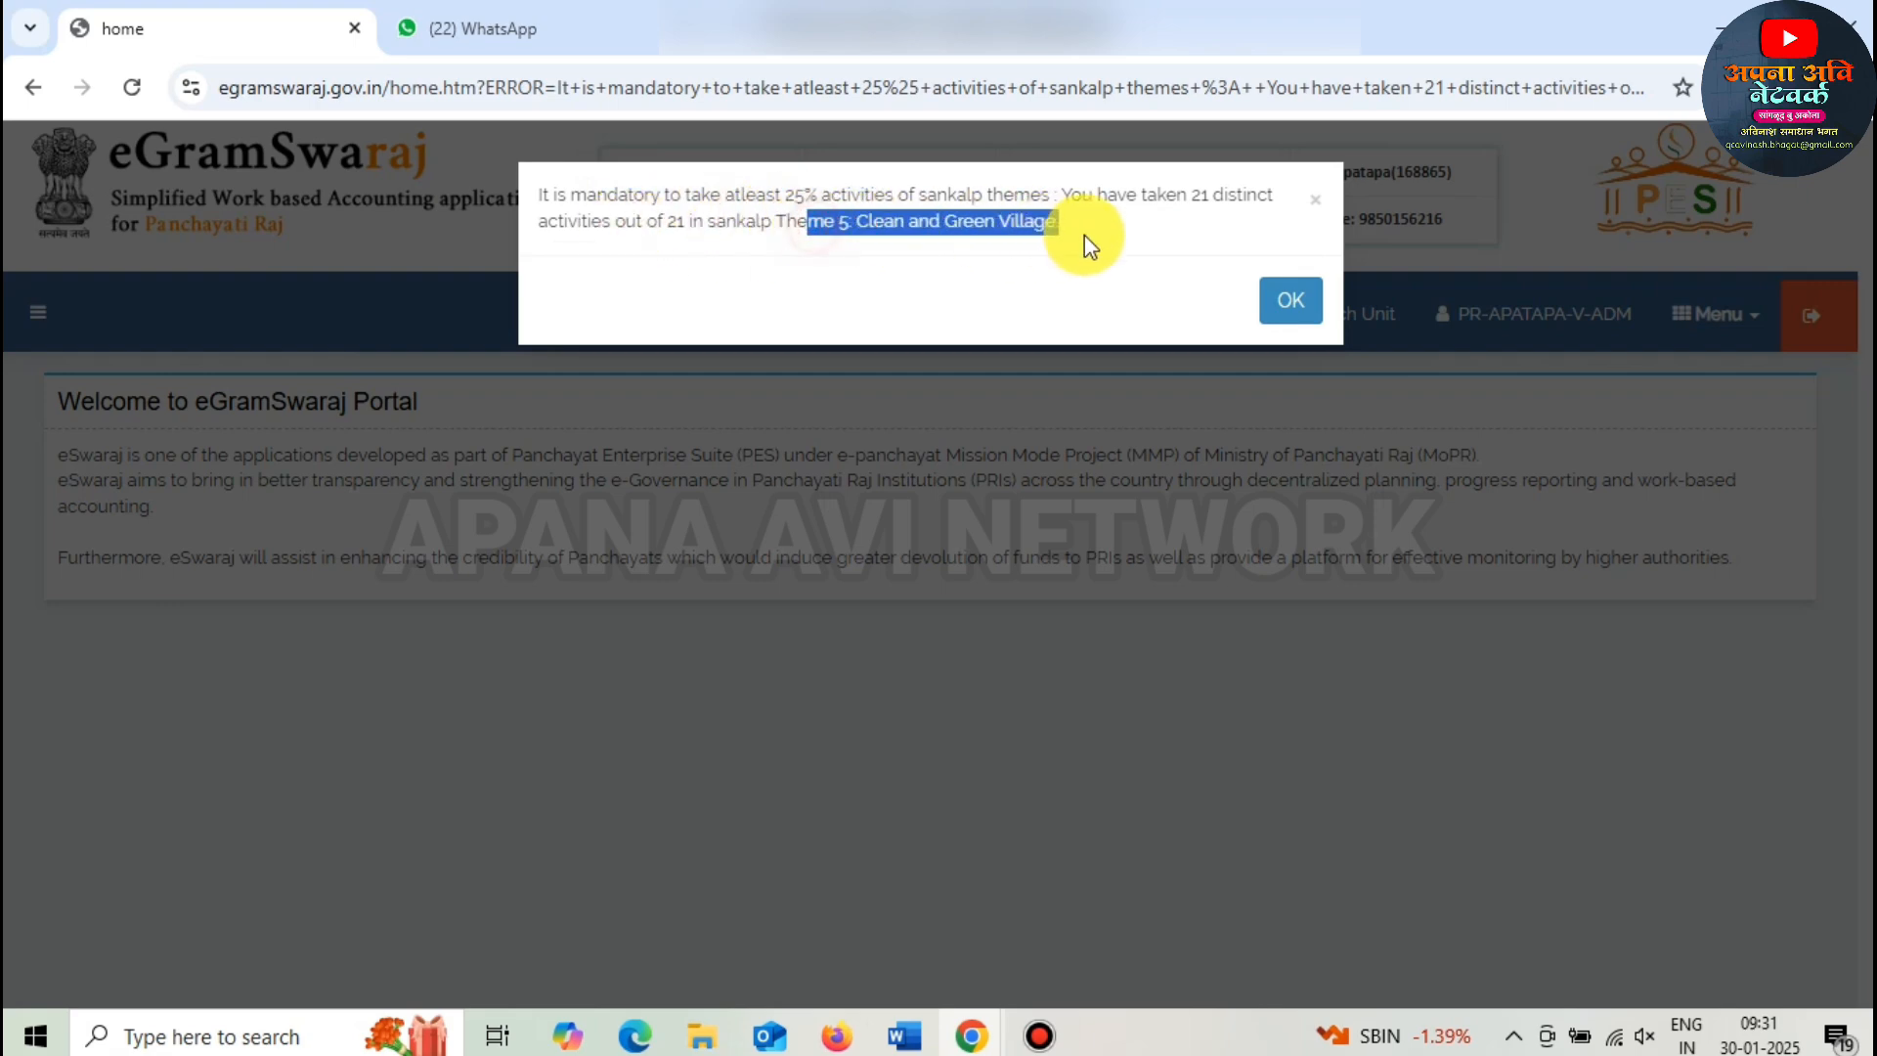
left_click(1083, 236)
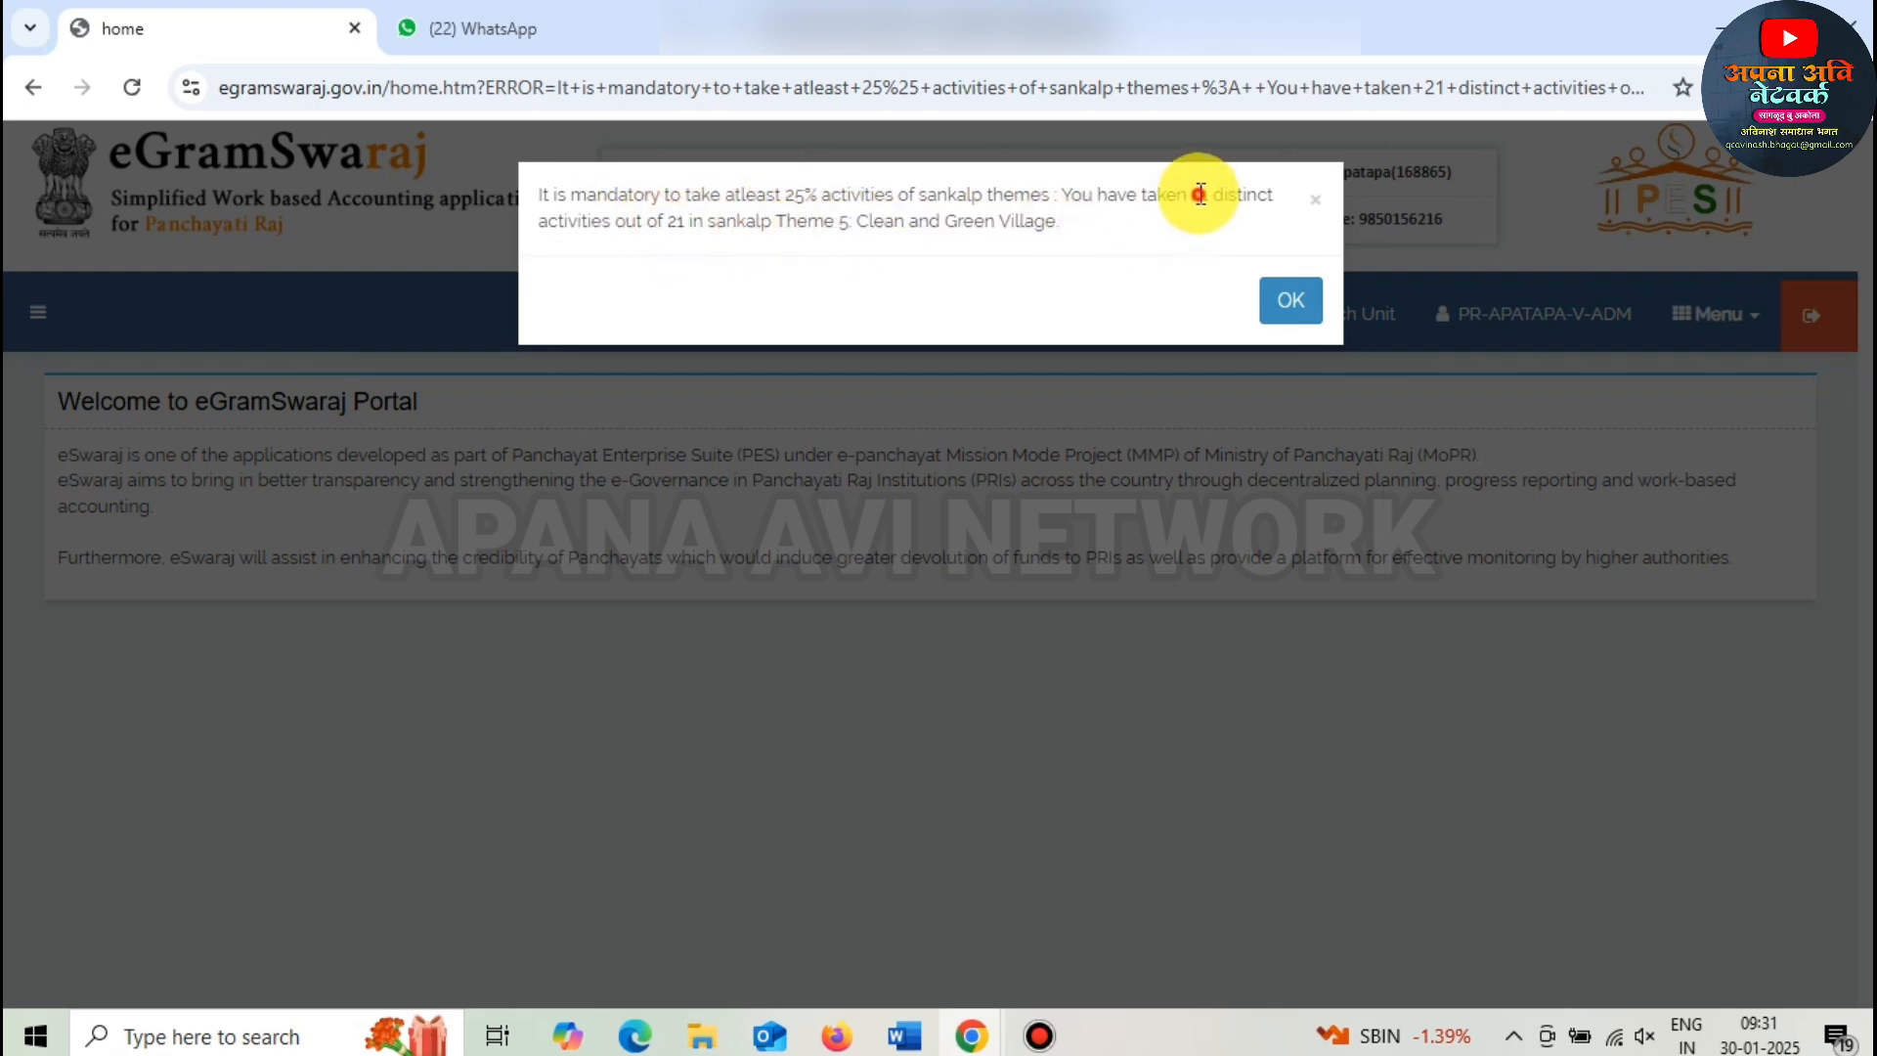
left_click_drag(1200, 195, 1228, 195)
left_click_drag(540, 195, 1122, 242)
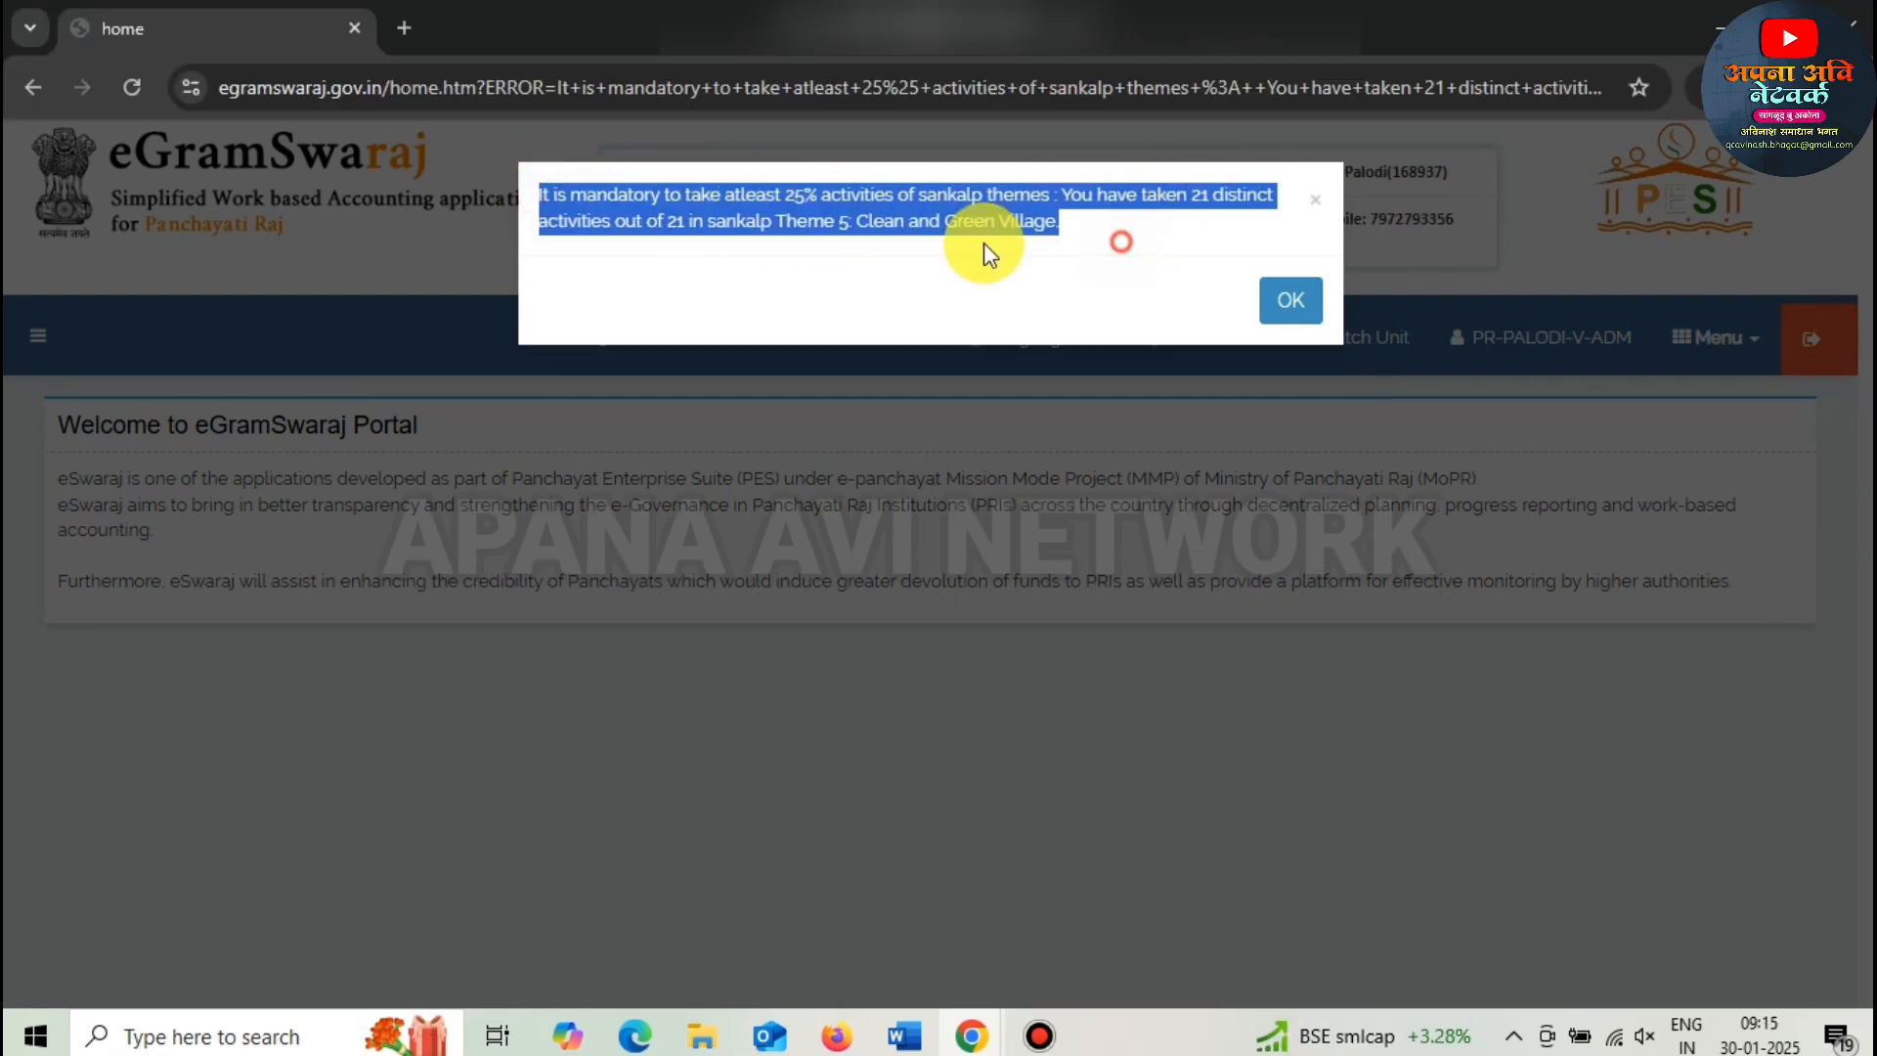
left_click(604, 217)
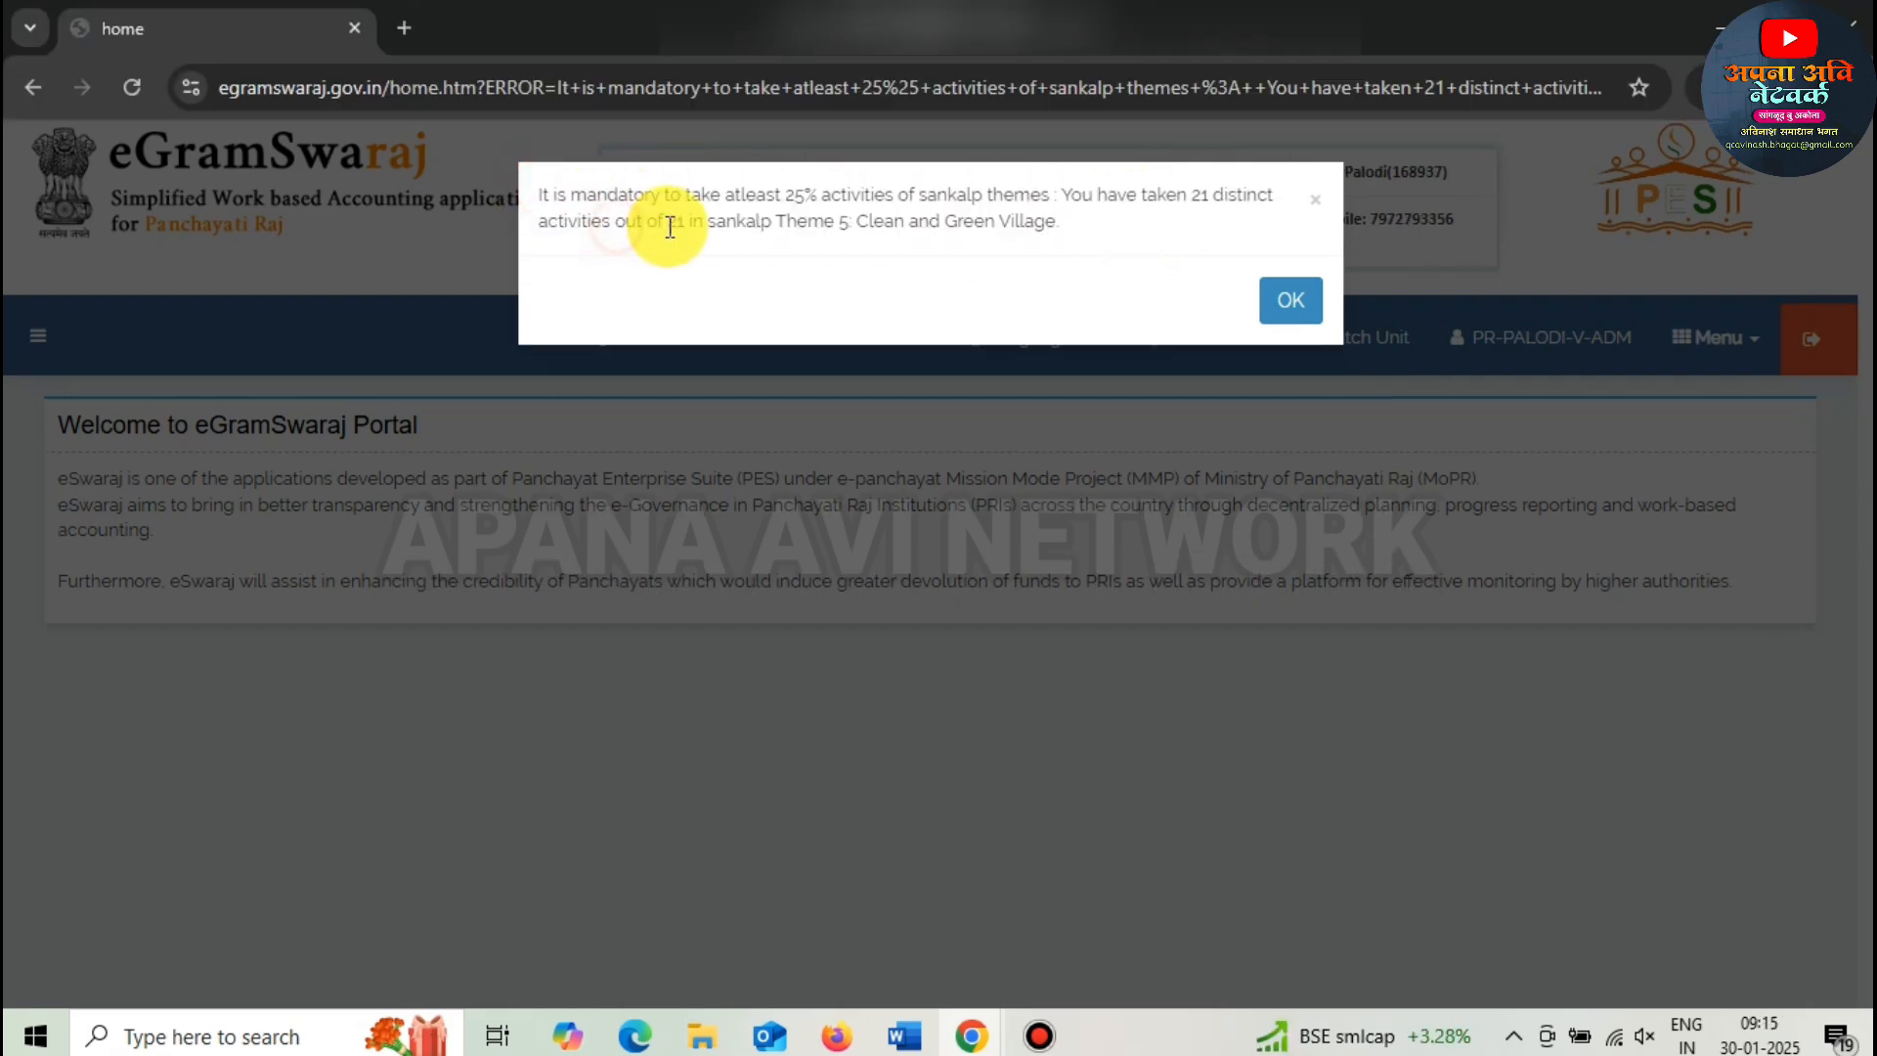
left_click(1213, 200)
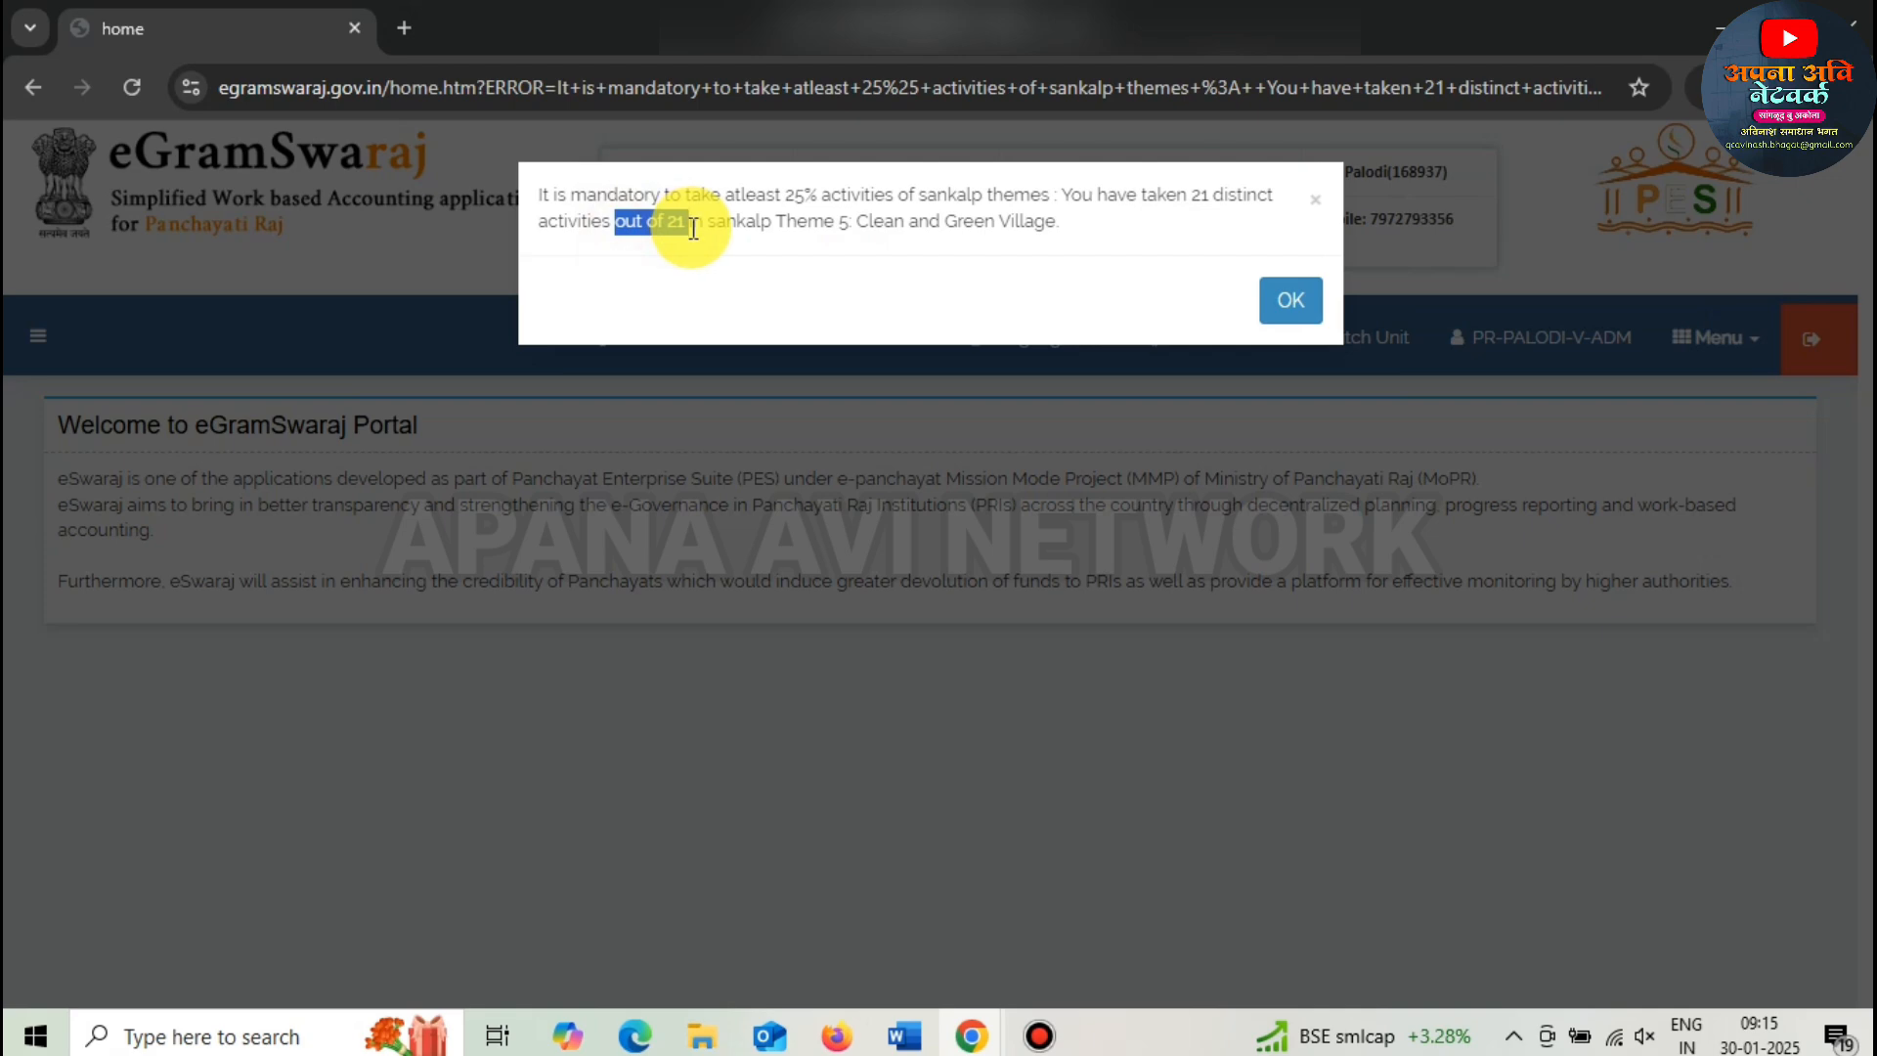
left_click_drag(826, 232, 1011, 232)
left_click(1065, 237)
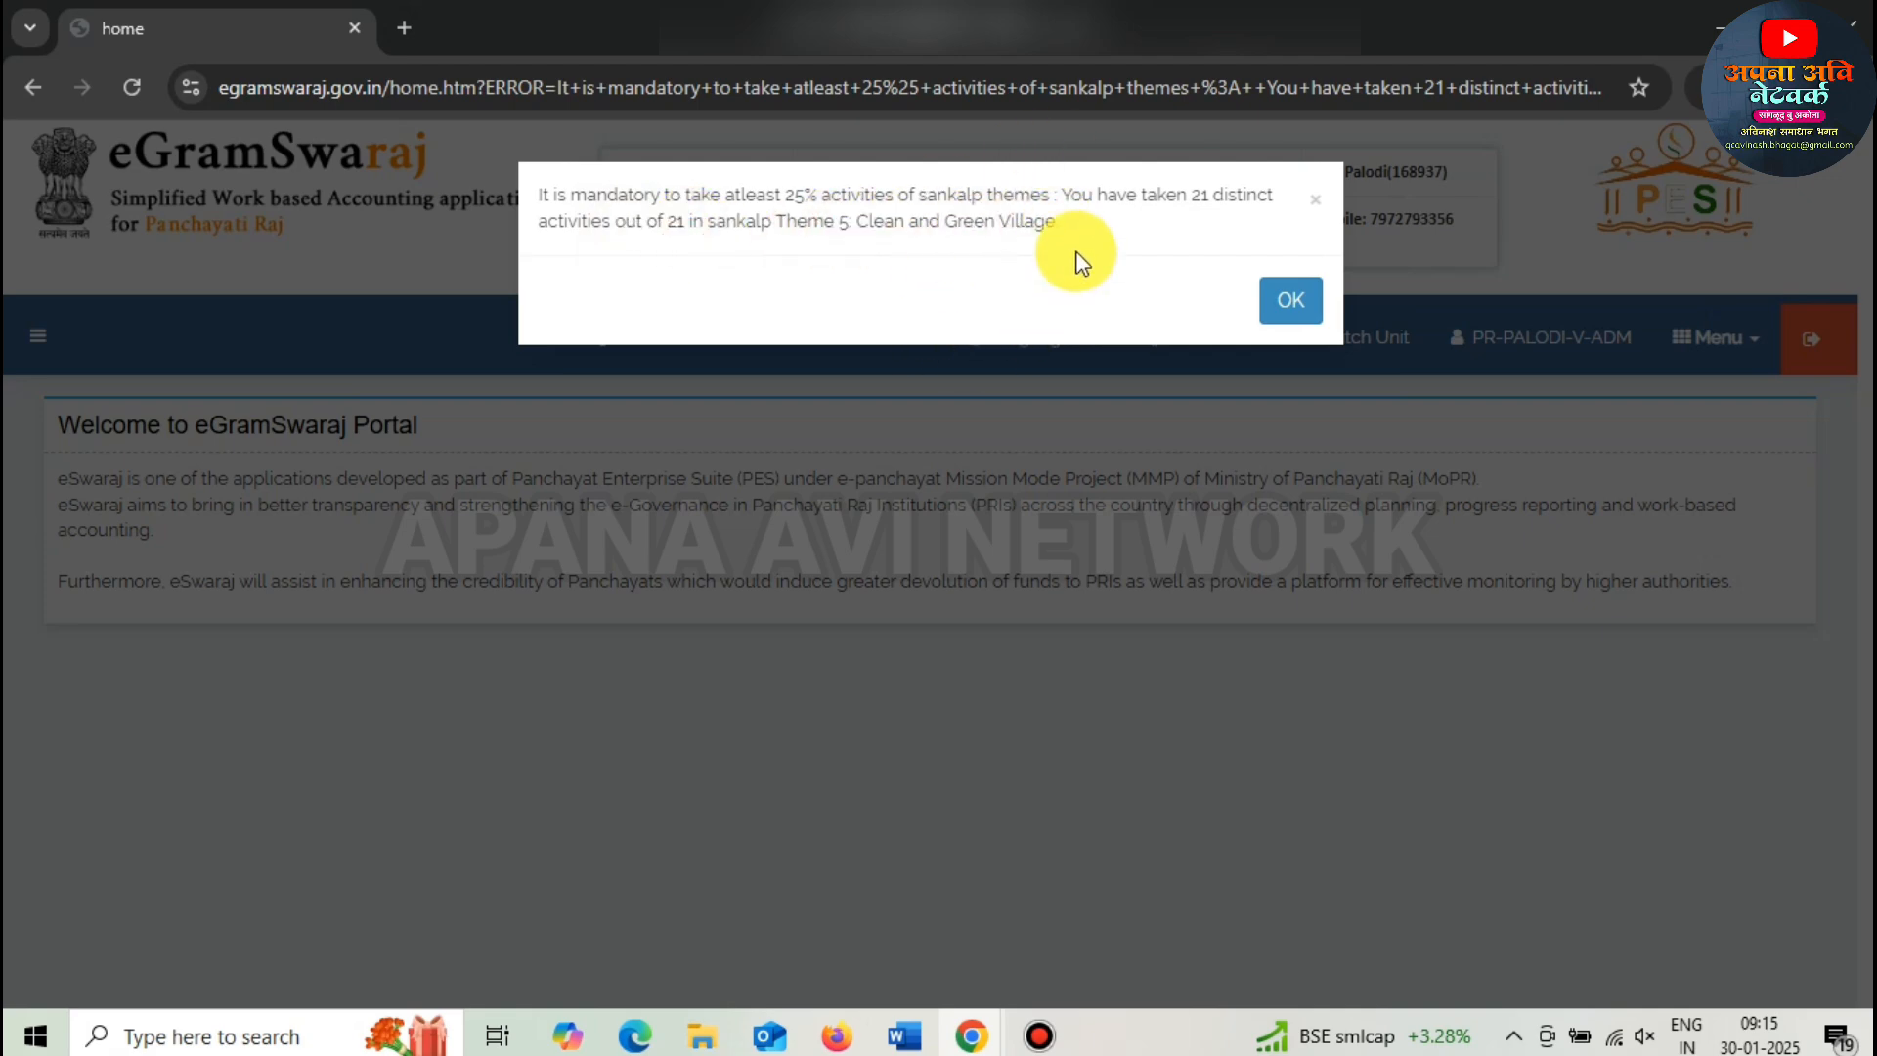
- Dismiss the message and open the Register Activity form from the Activity Pool in Planning
left_click(1281, 301)
left_click(27, 336)
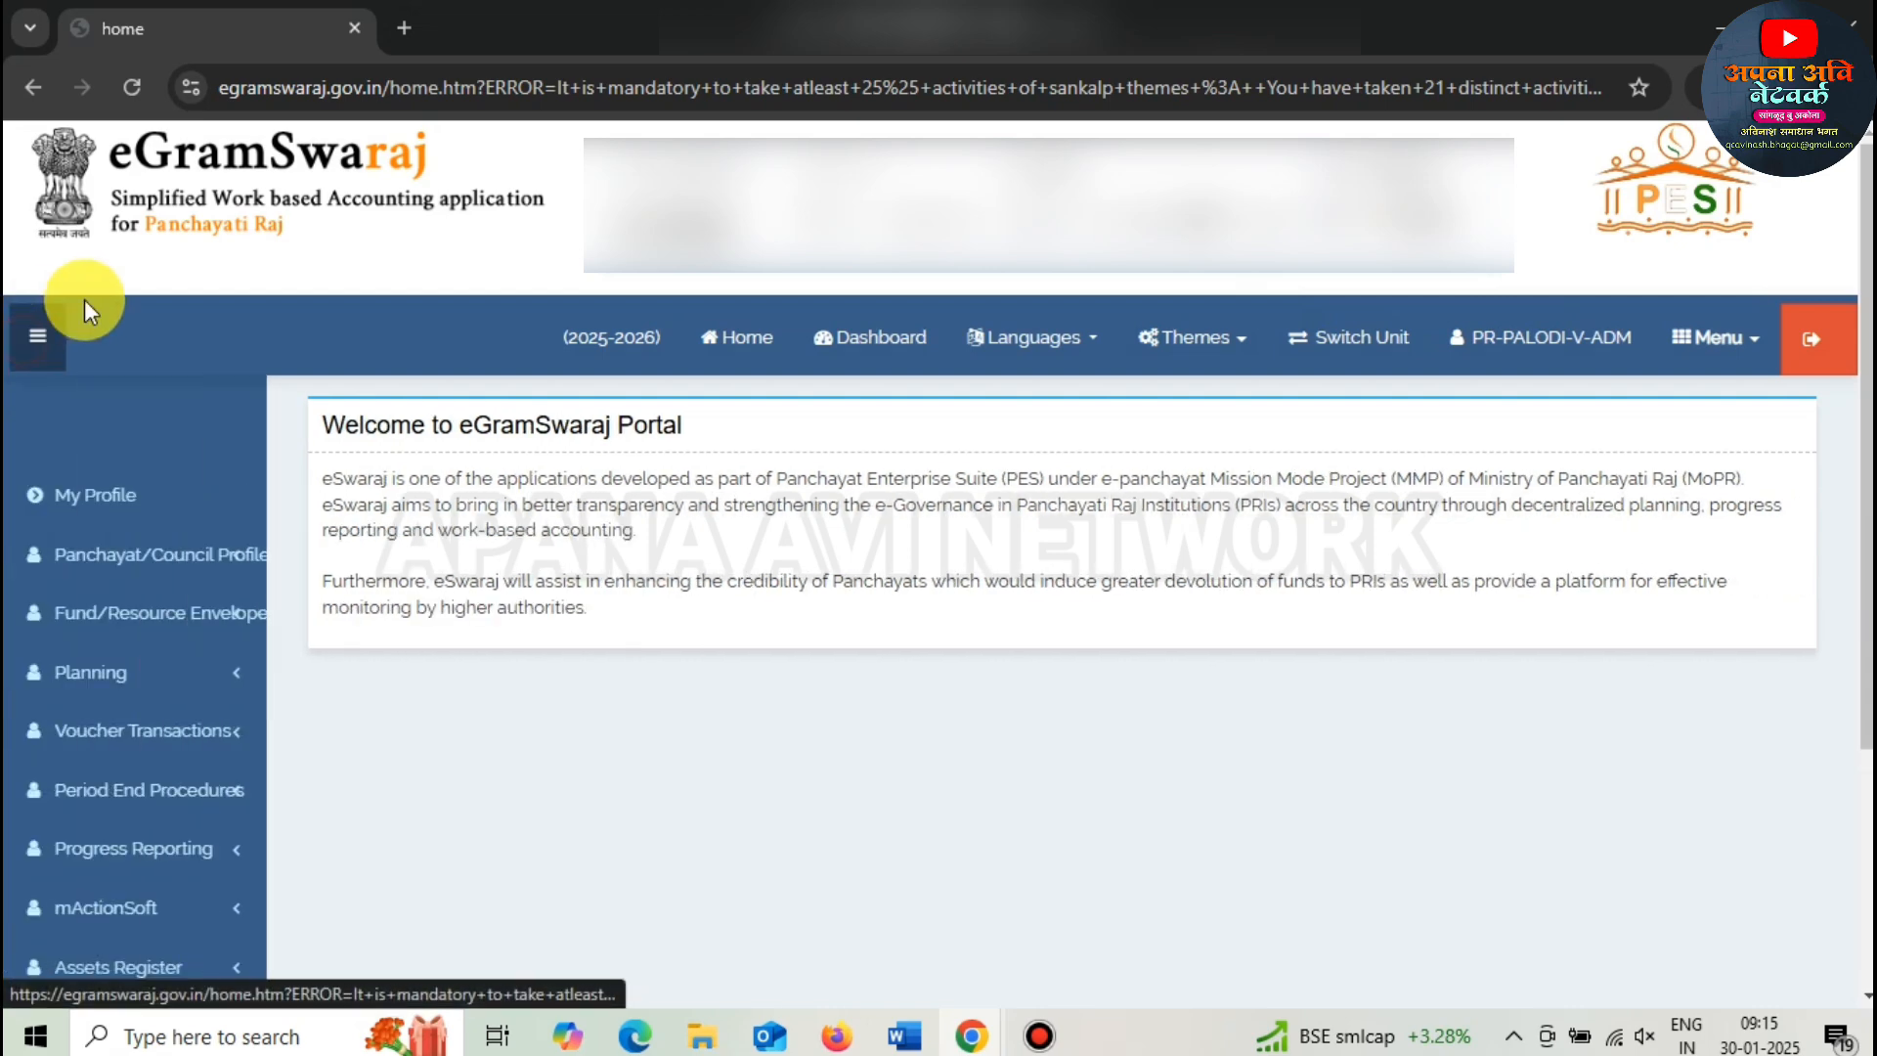
left_click(92, 671)
left_click(147, 759)
left_click(137, 796)
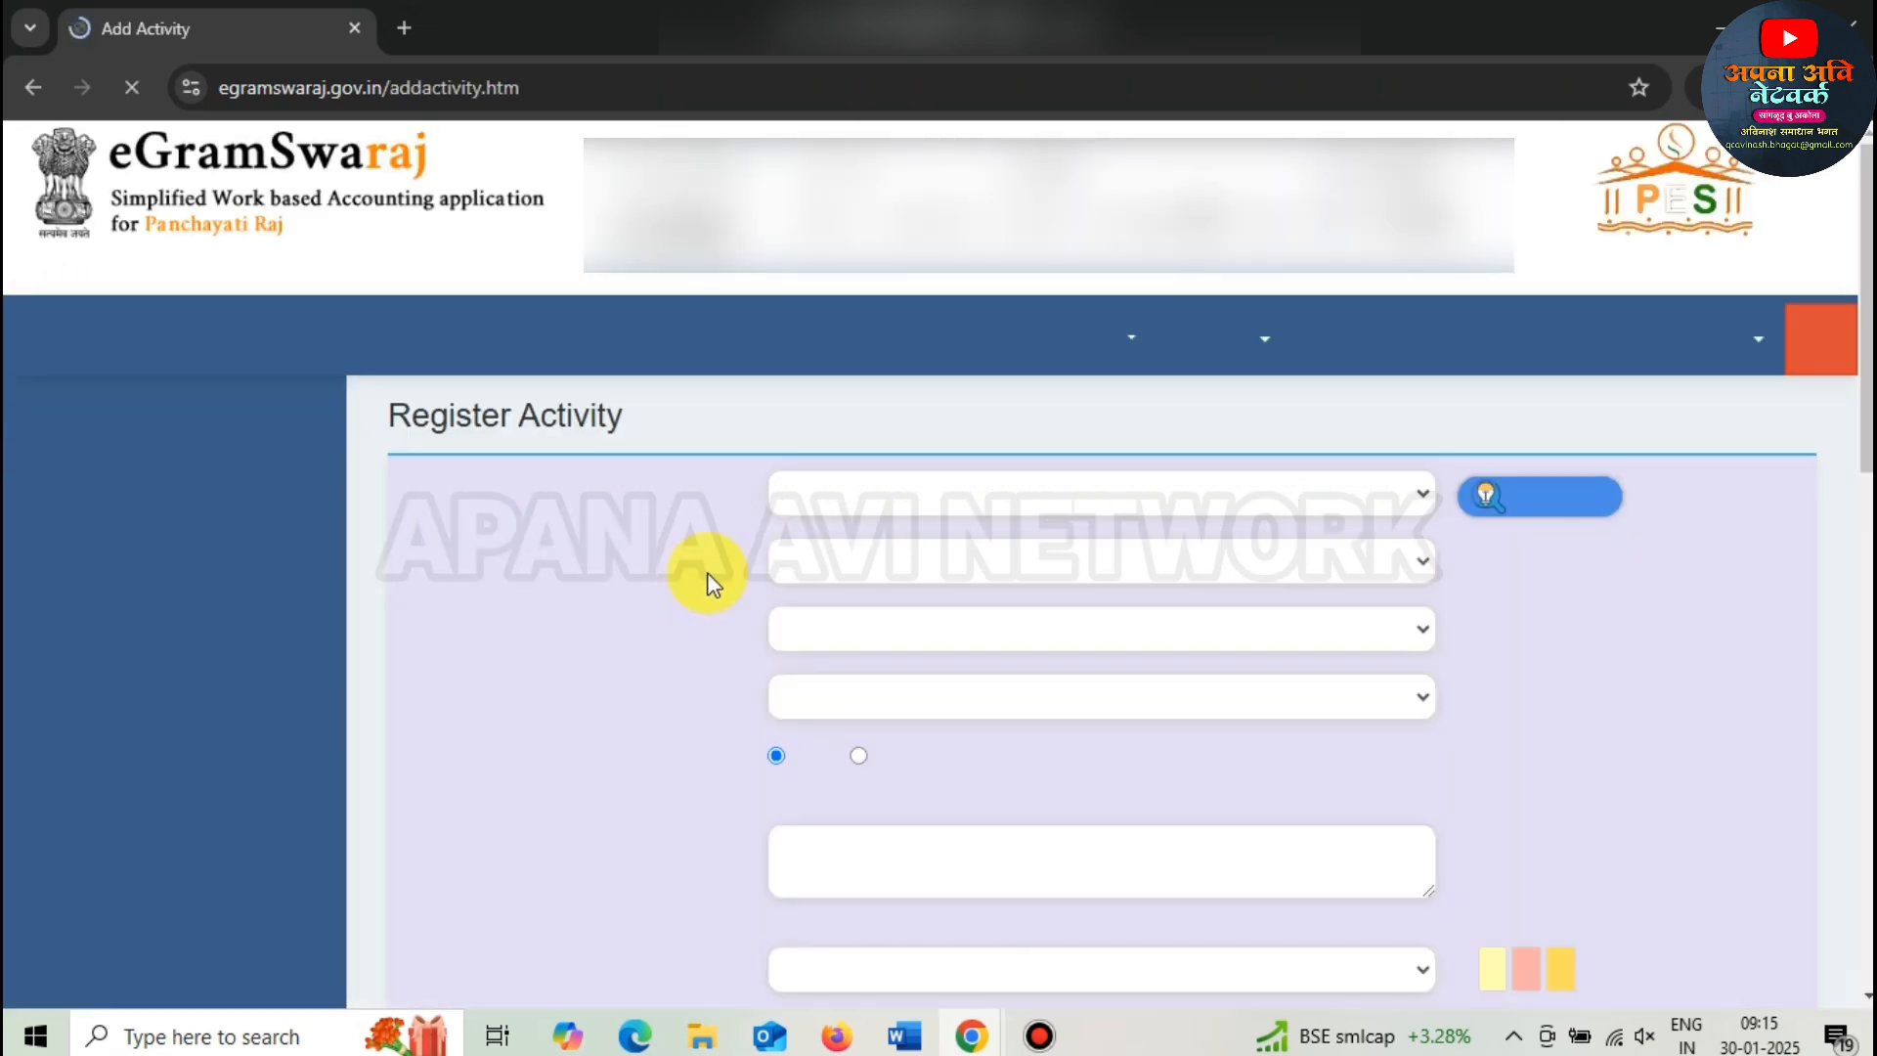
- Choose Theme 5 - Clean and Green Village and select the Bio-Fertilizer Purchase/Distribution activity
left_click(757, 495)
left_click(747, 723)
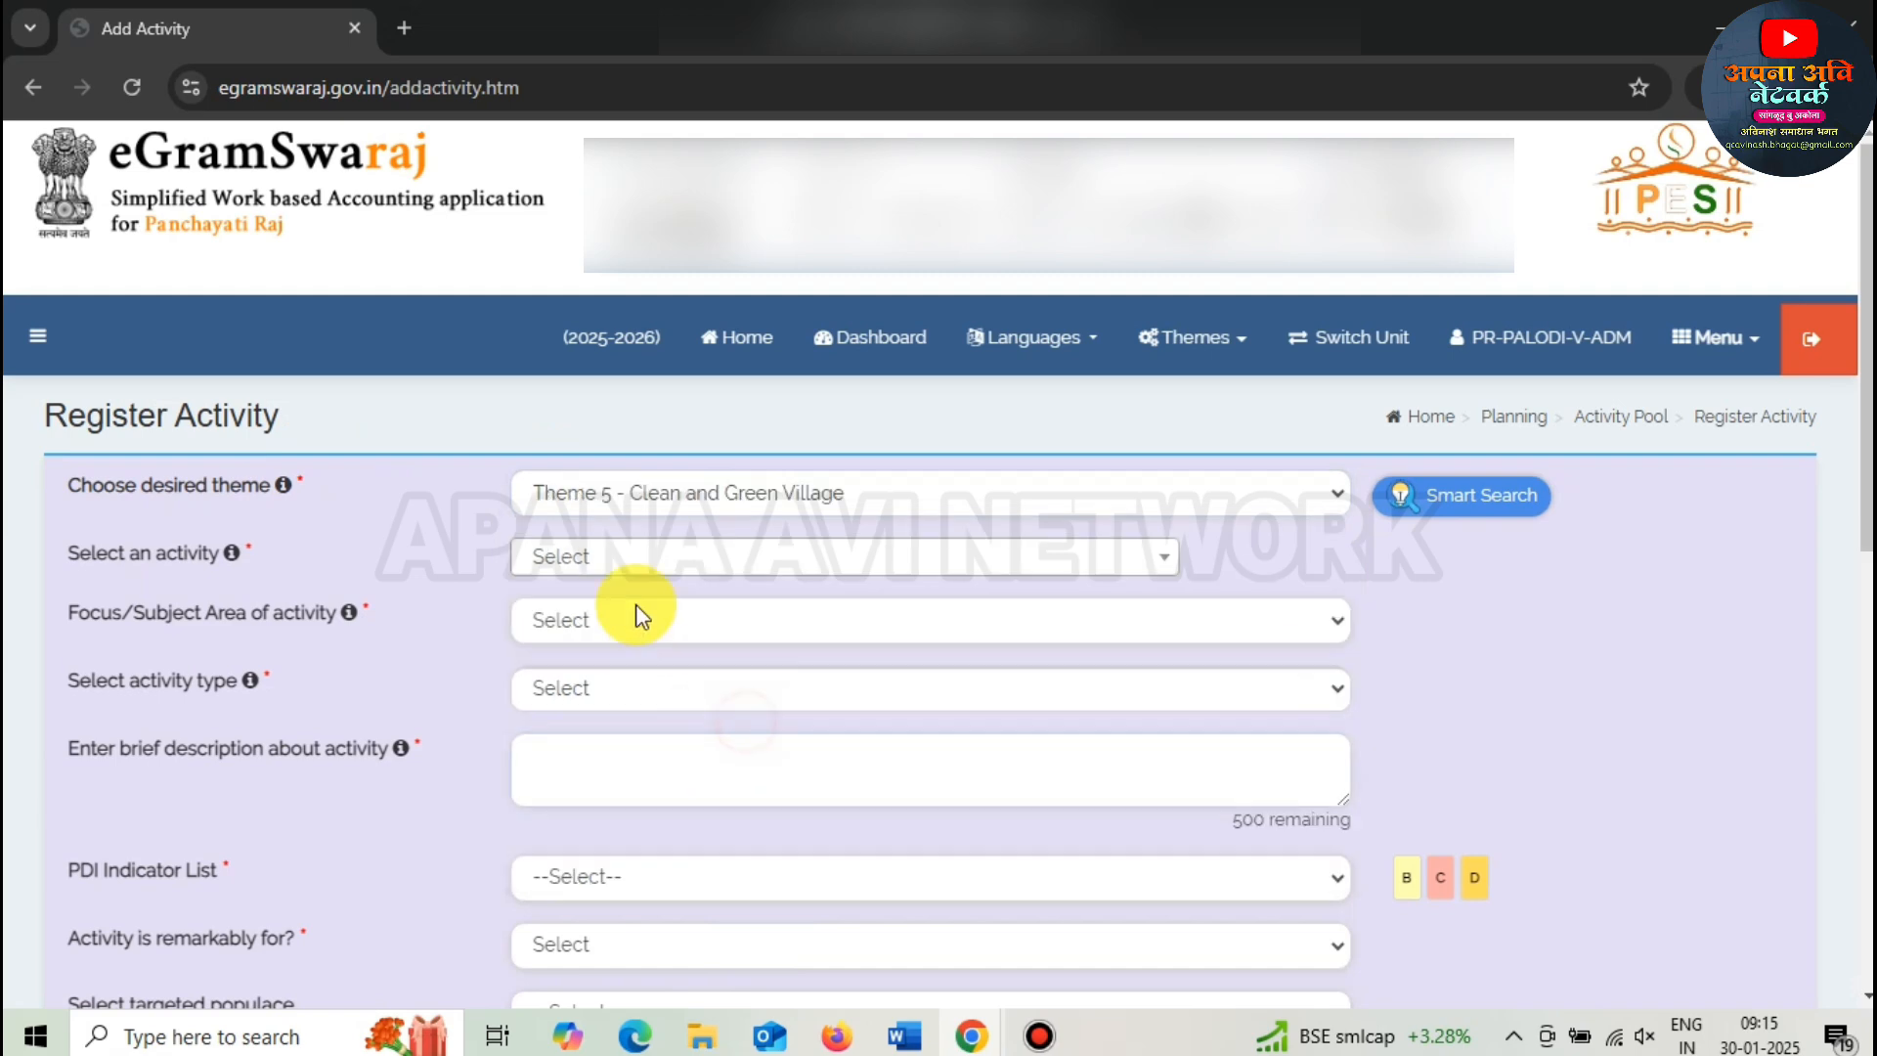
left_click(586, 587)
scroll(772, 709, "down", 2)
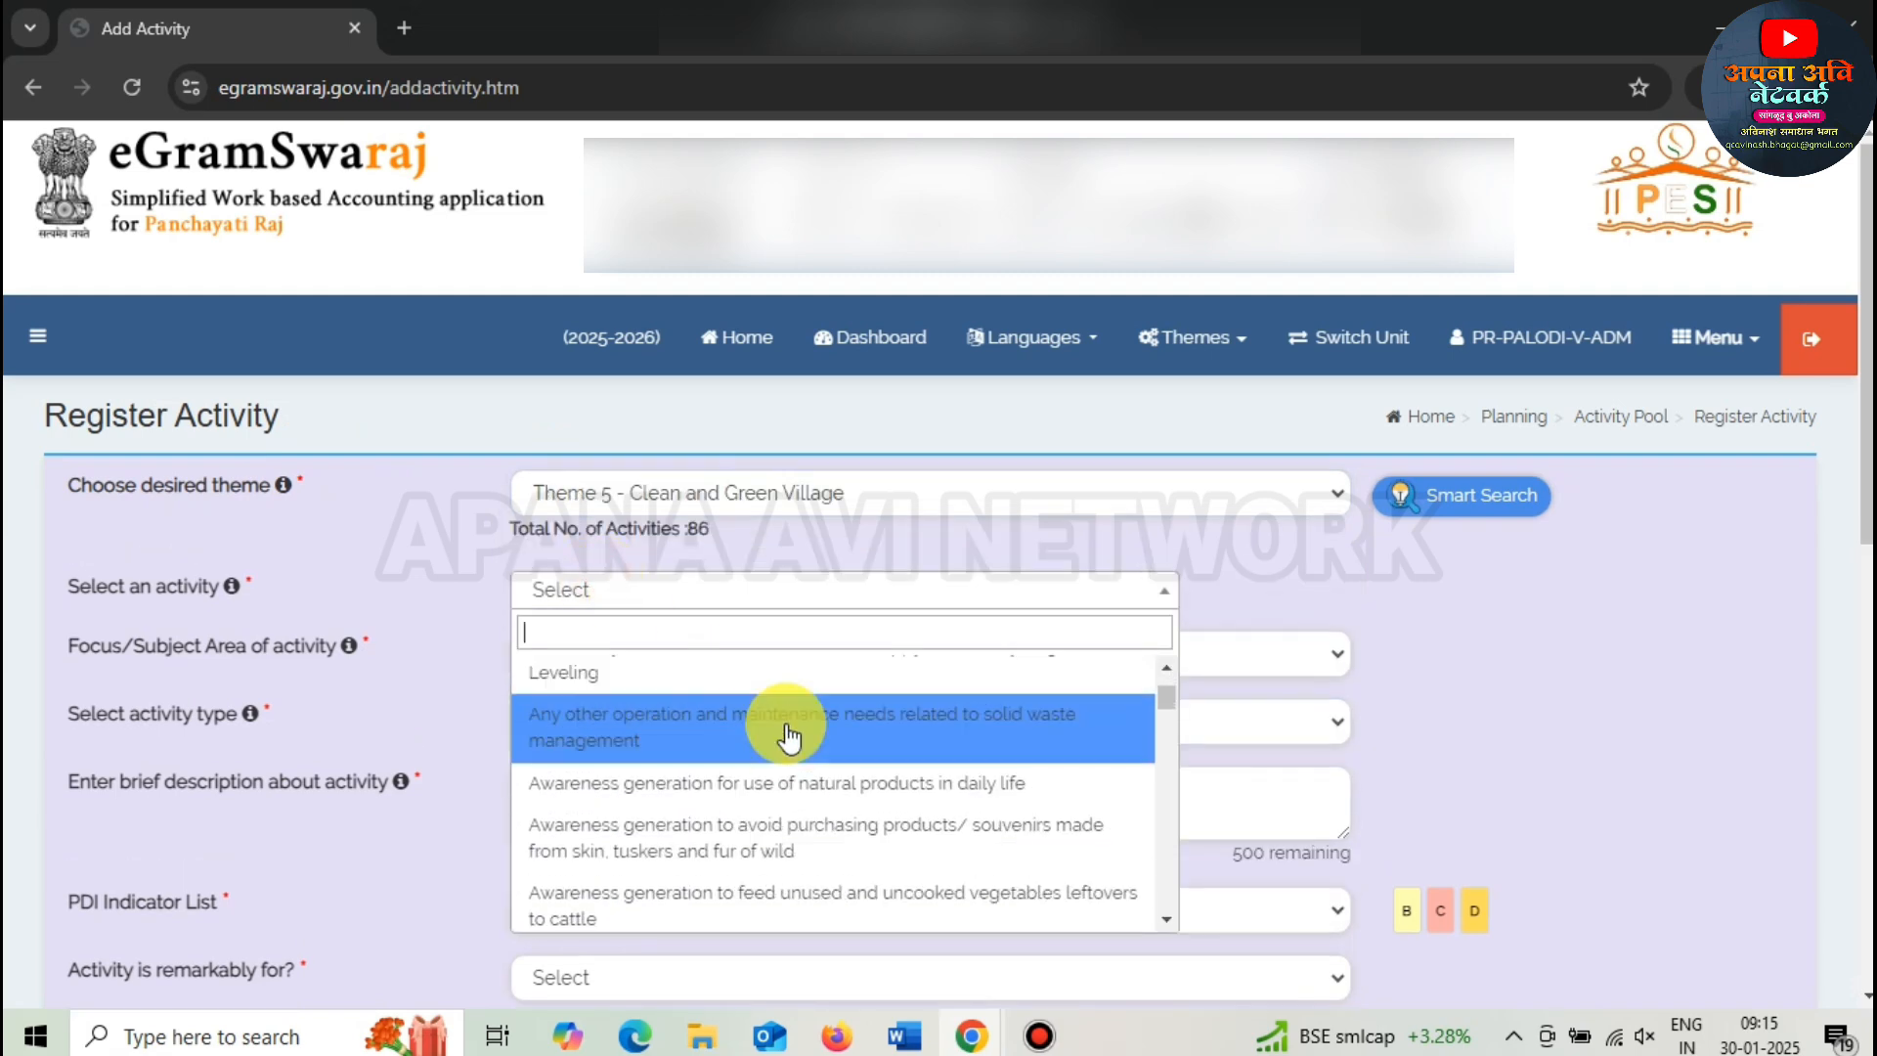
scroll(790, 740, "down", 5)
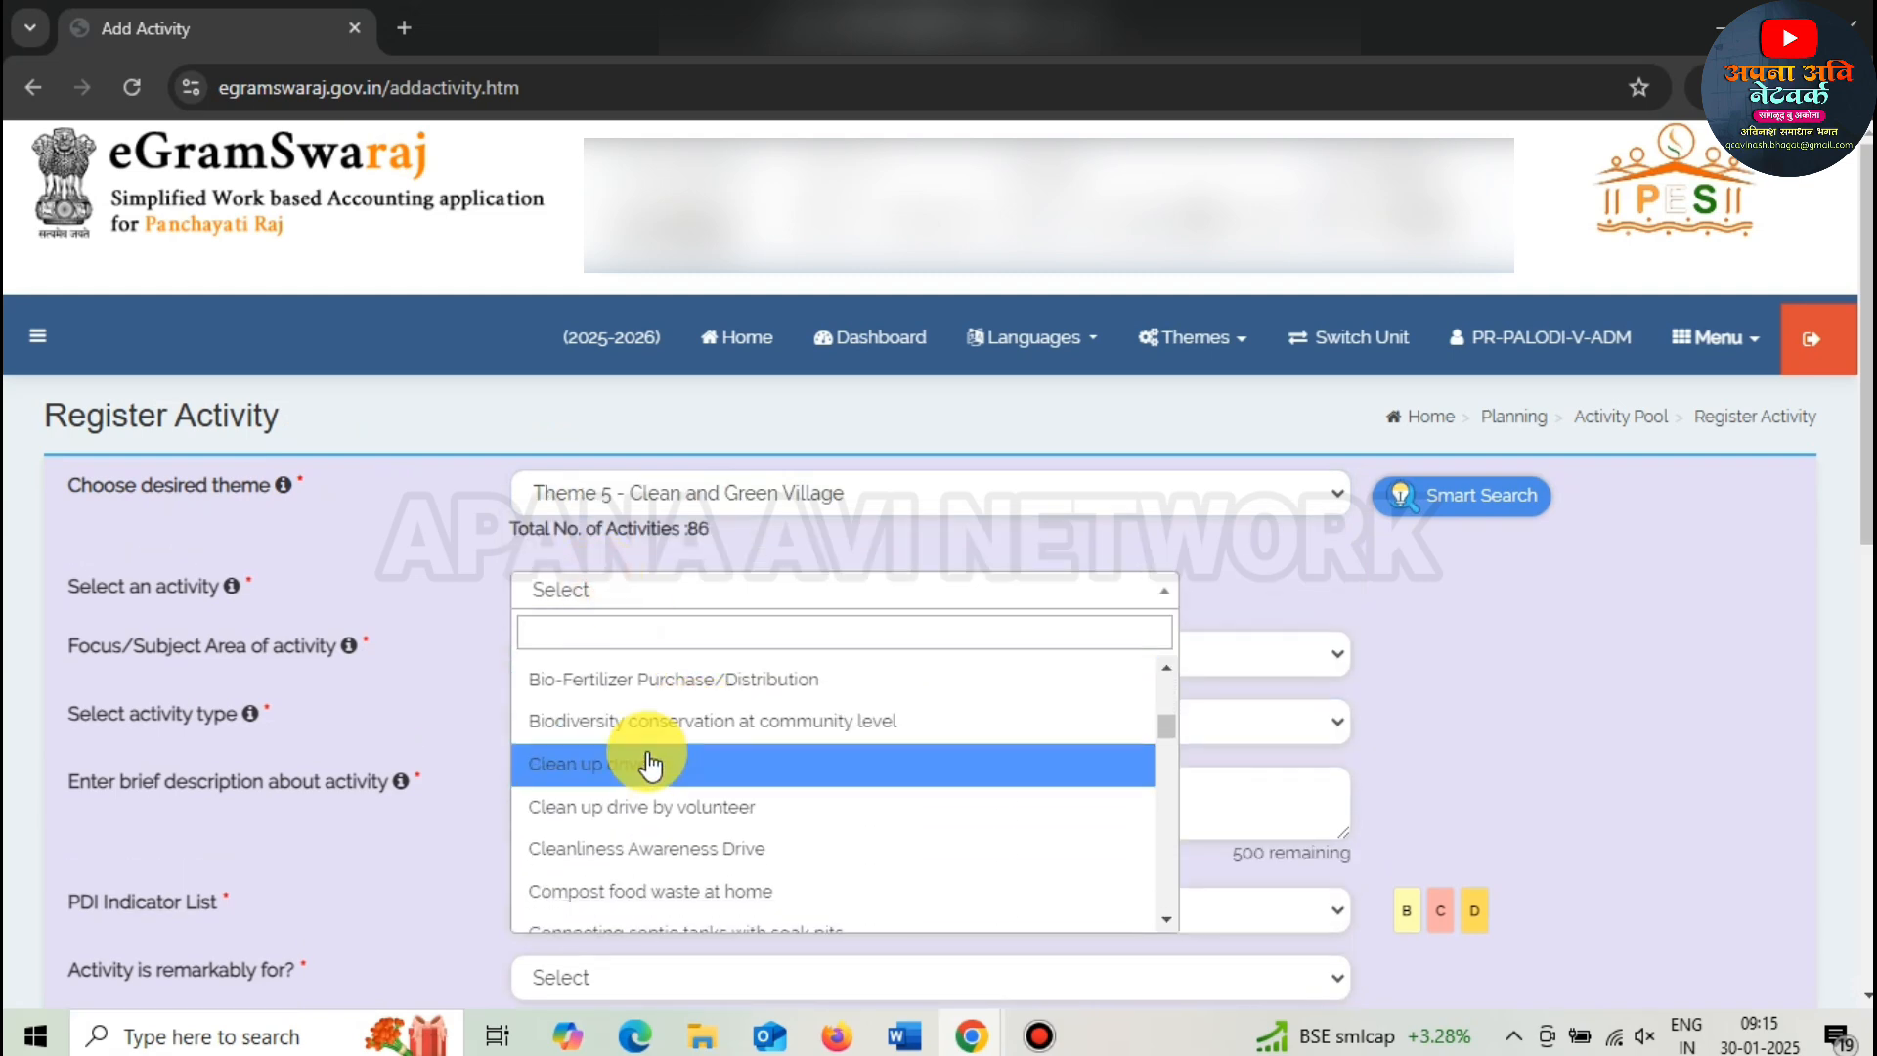
scroll(650, 766, "up", 2)
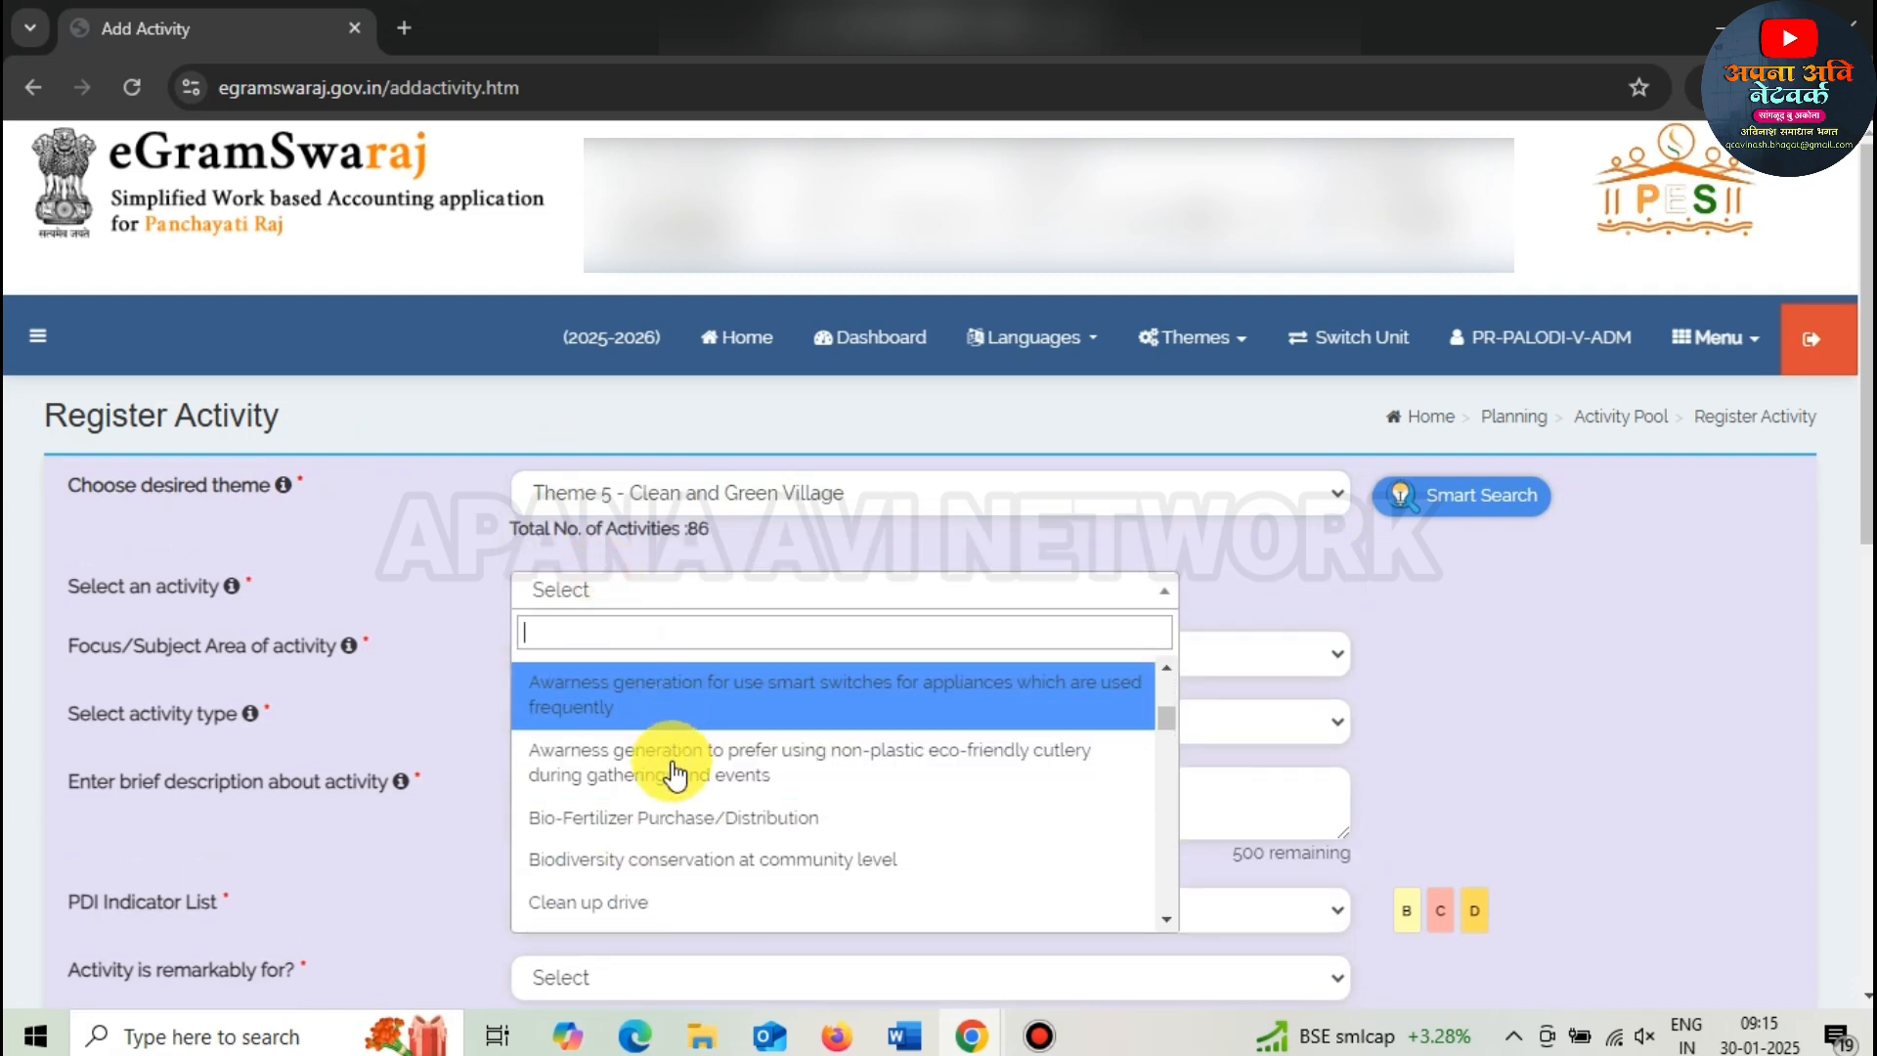
left_click(606, 826)
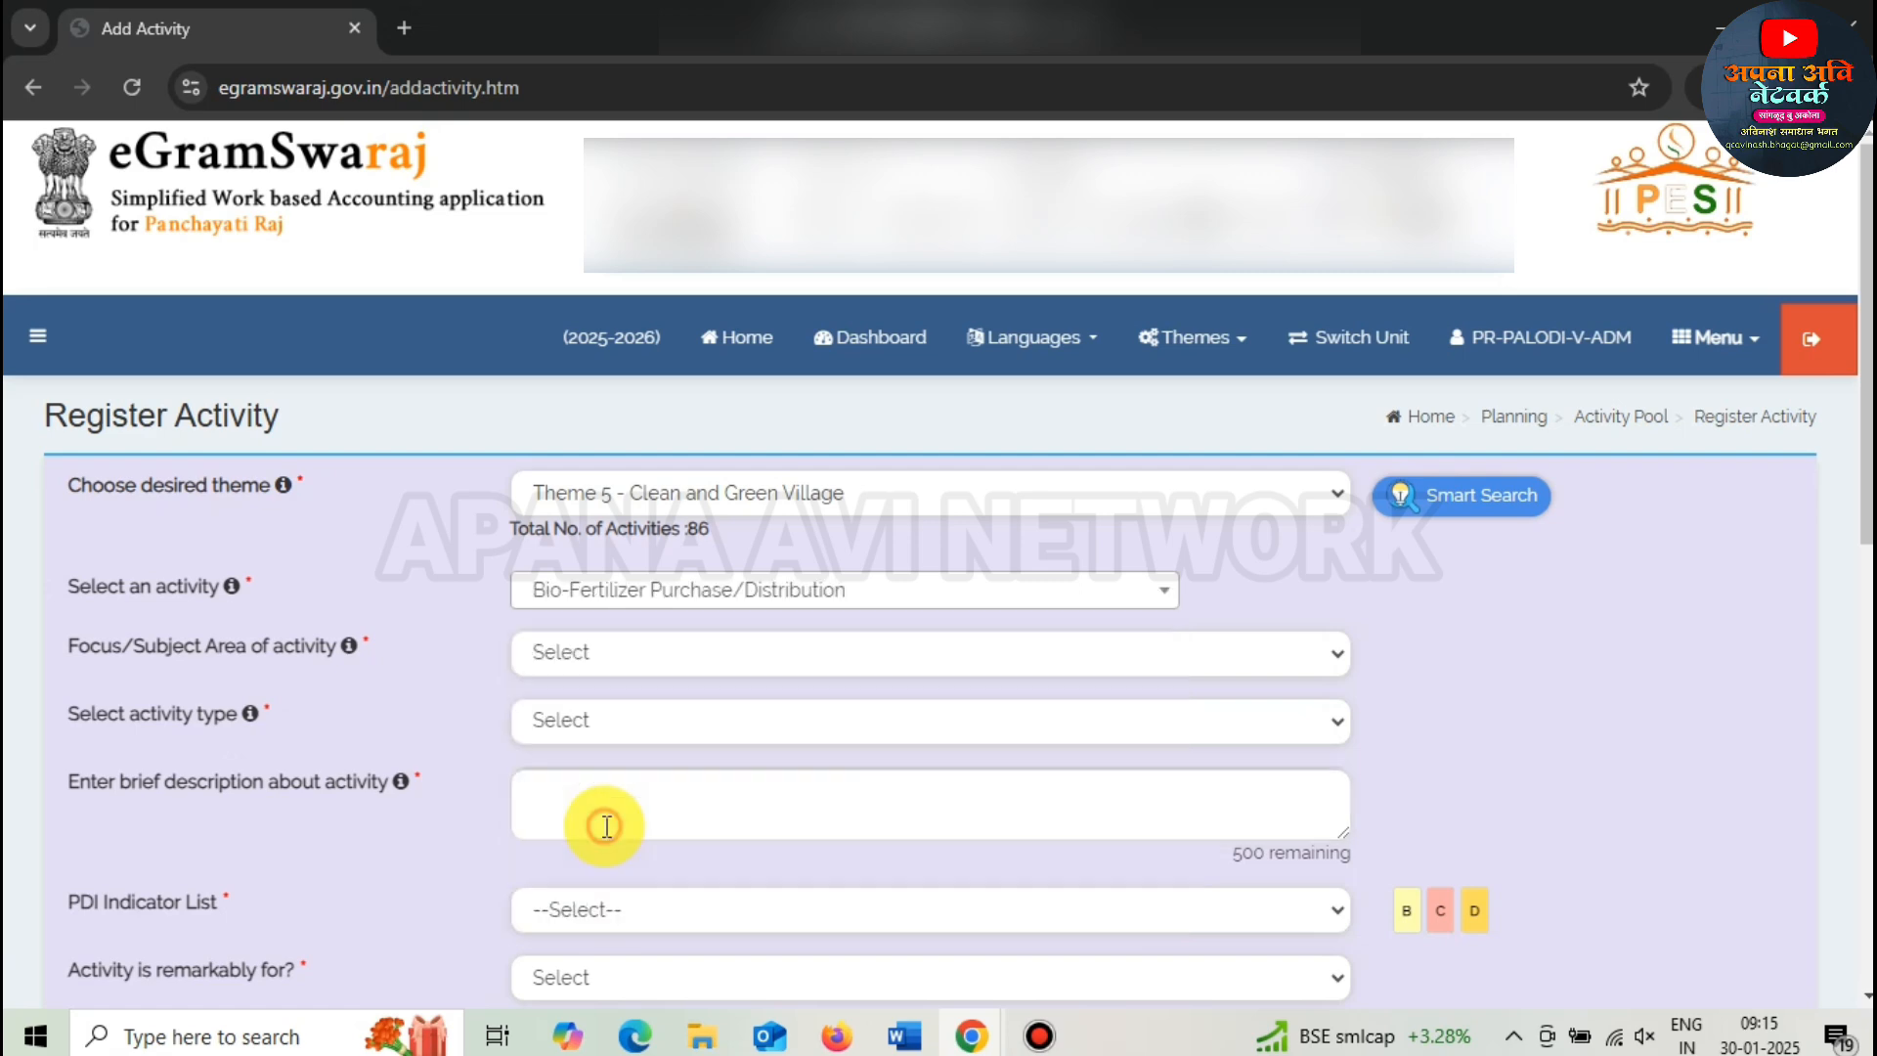
- Enter "aasadsad" as the activity's brief description and choose None in the PDI Indicator List
left_click(652, 790)
type("aasadsad")
scroll(711, 524, "down", 4)
left_click(608, 503)
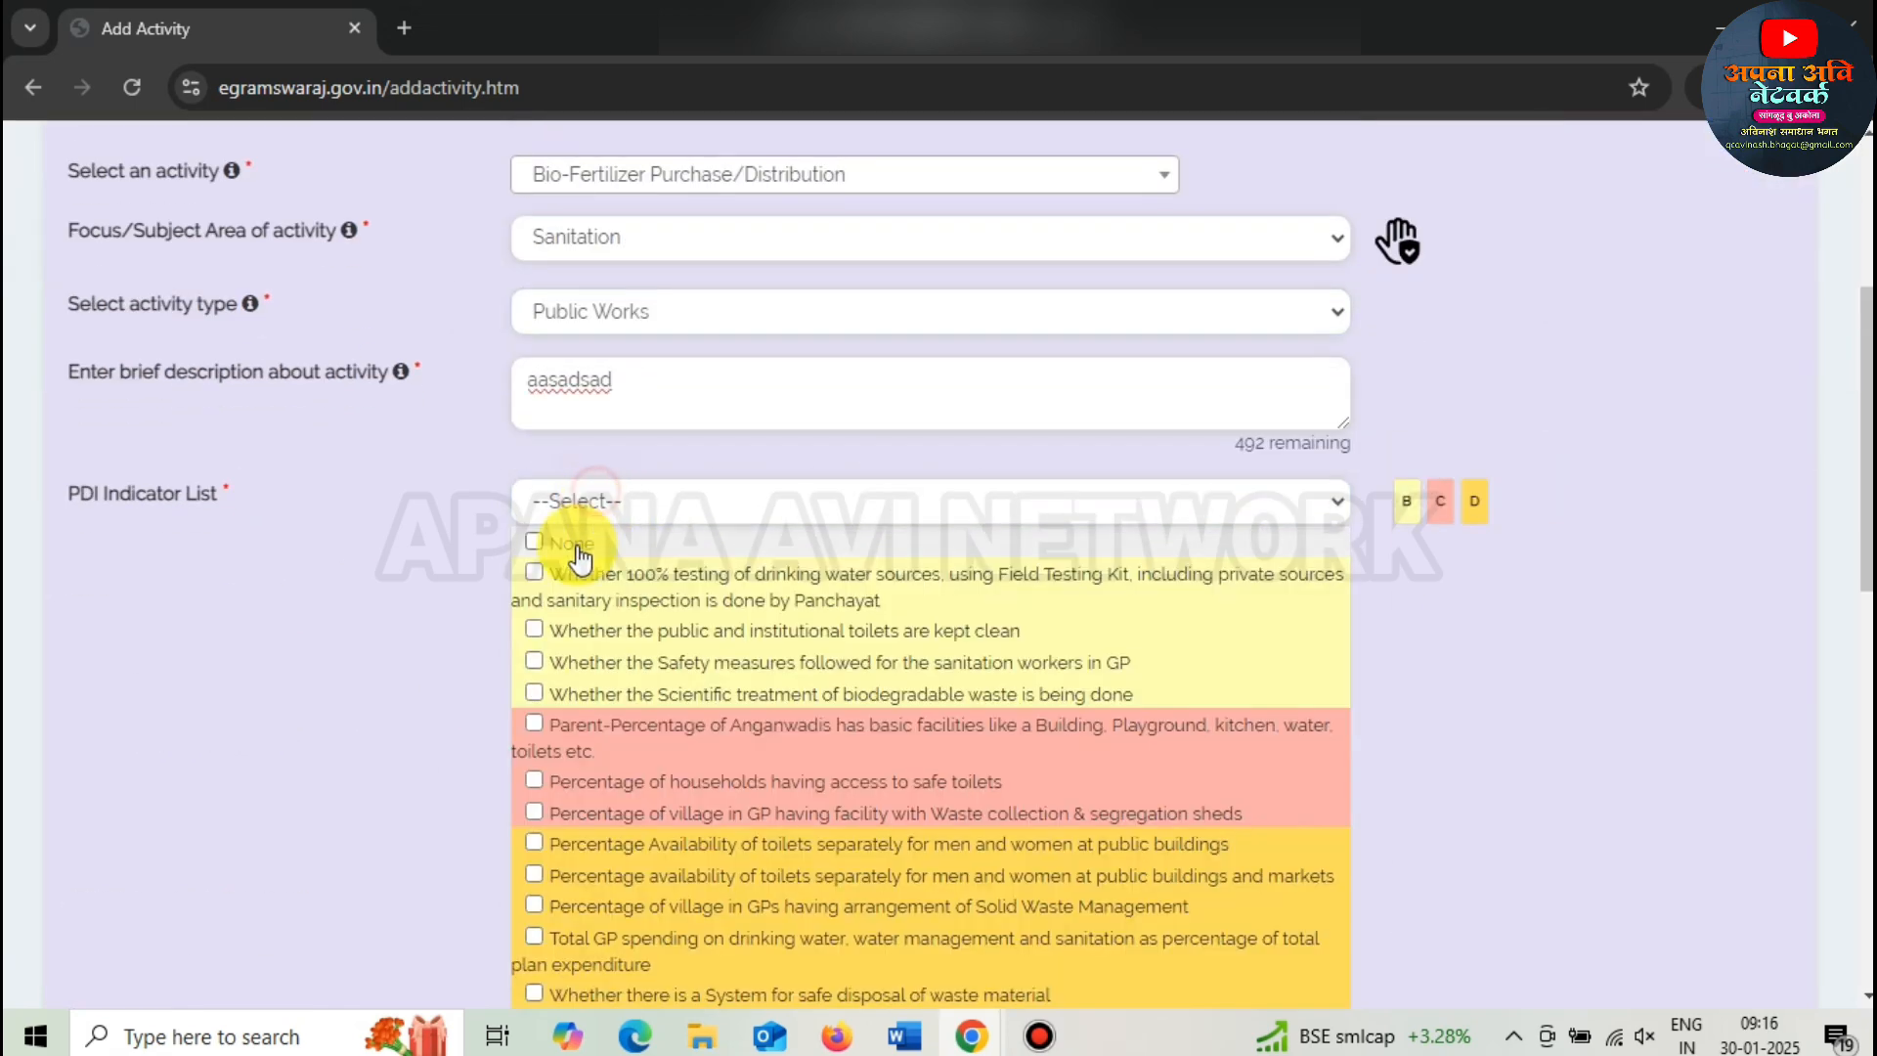
- Mark the activity as remarkably for All and select All as the targeted populace
scroll(606, 518, "down", 5)
left_click(572, 588)
left_click(545, 650)
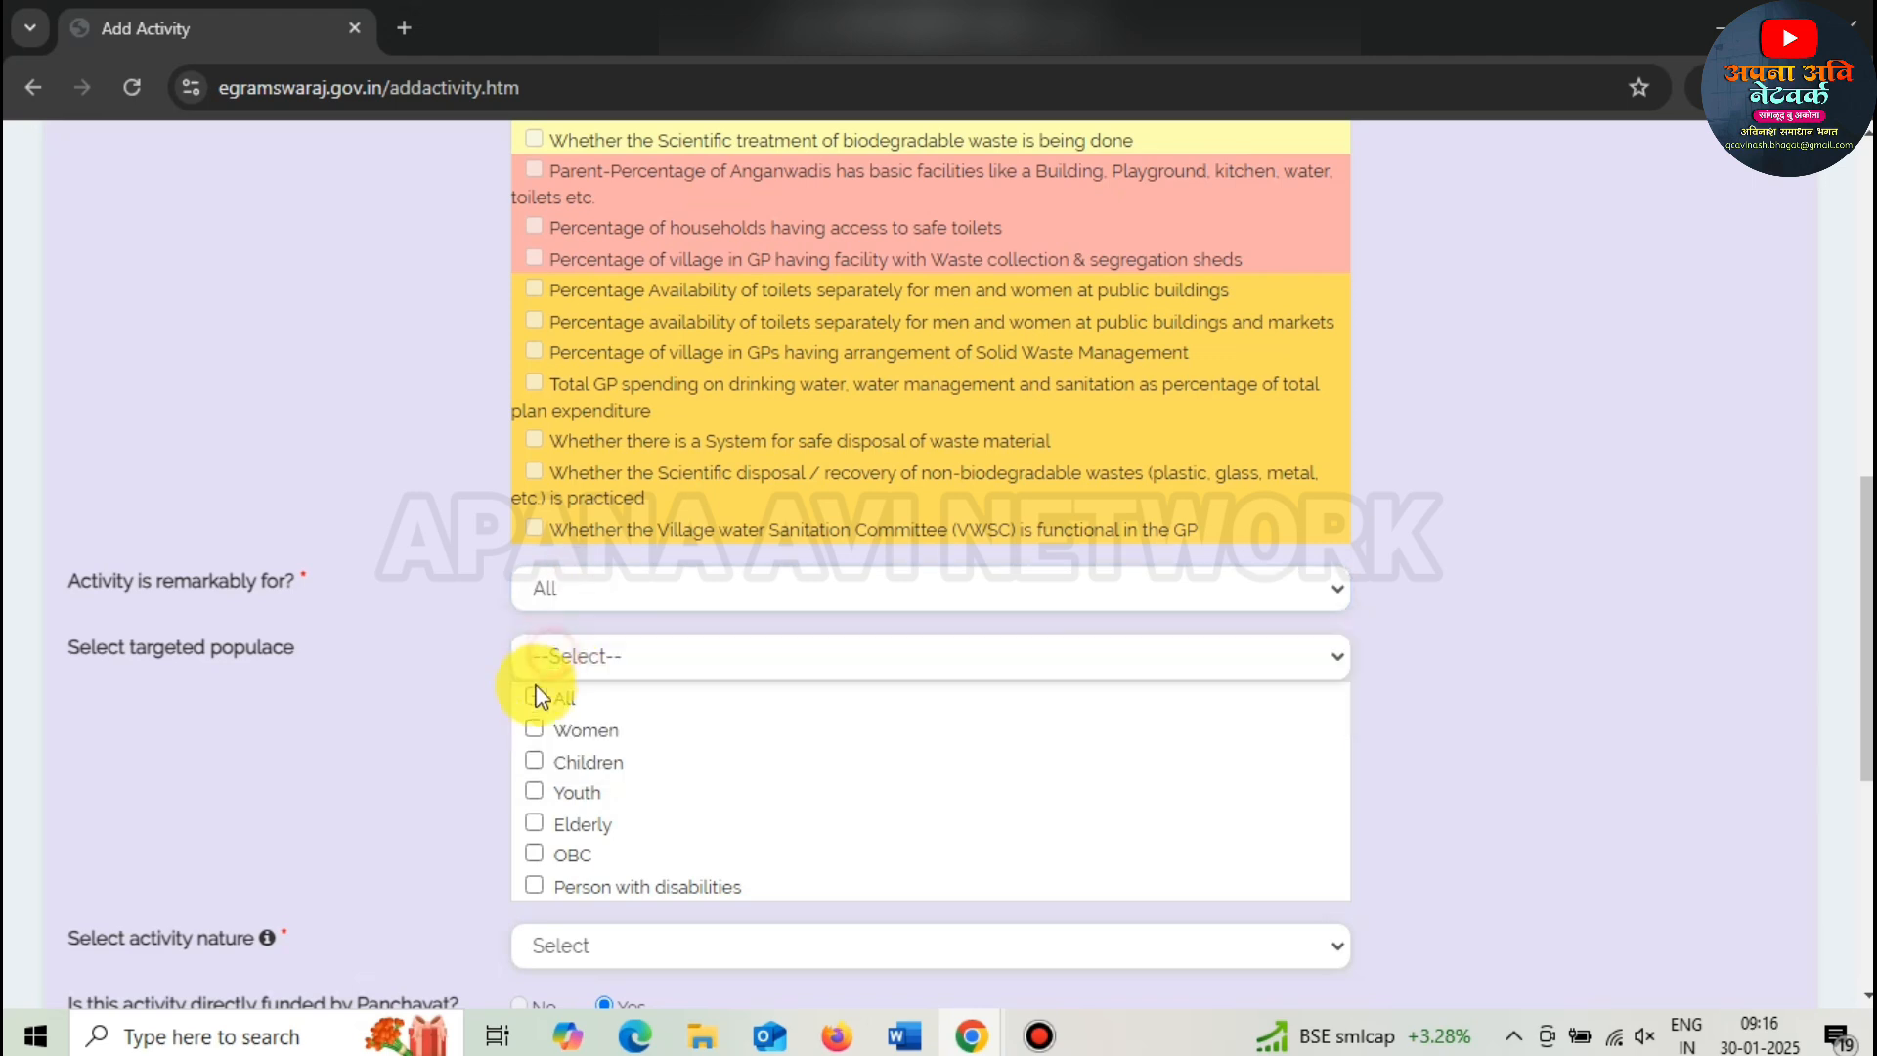
left_click(533, 697)
- Set the activity nature to New/Fresh, the completion time to 1 month, and 1 expected beneficiary each for General, SC and ST
scroll(598, 576, "down", 5)
left_click(625, 360)
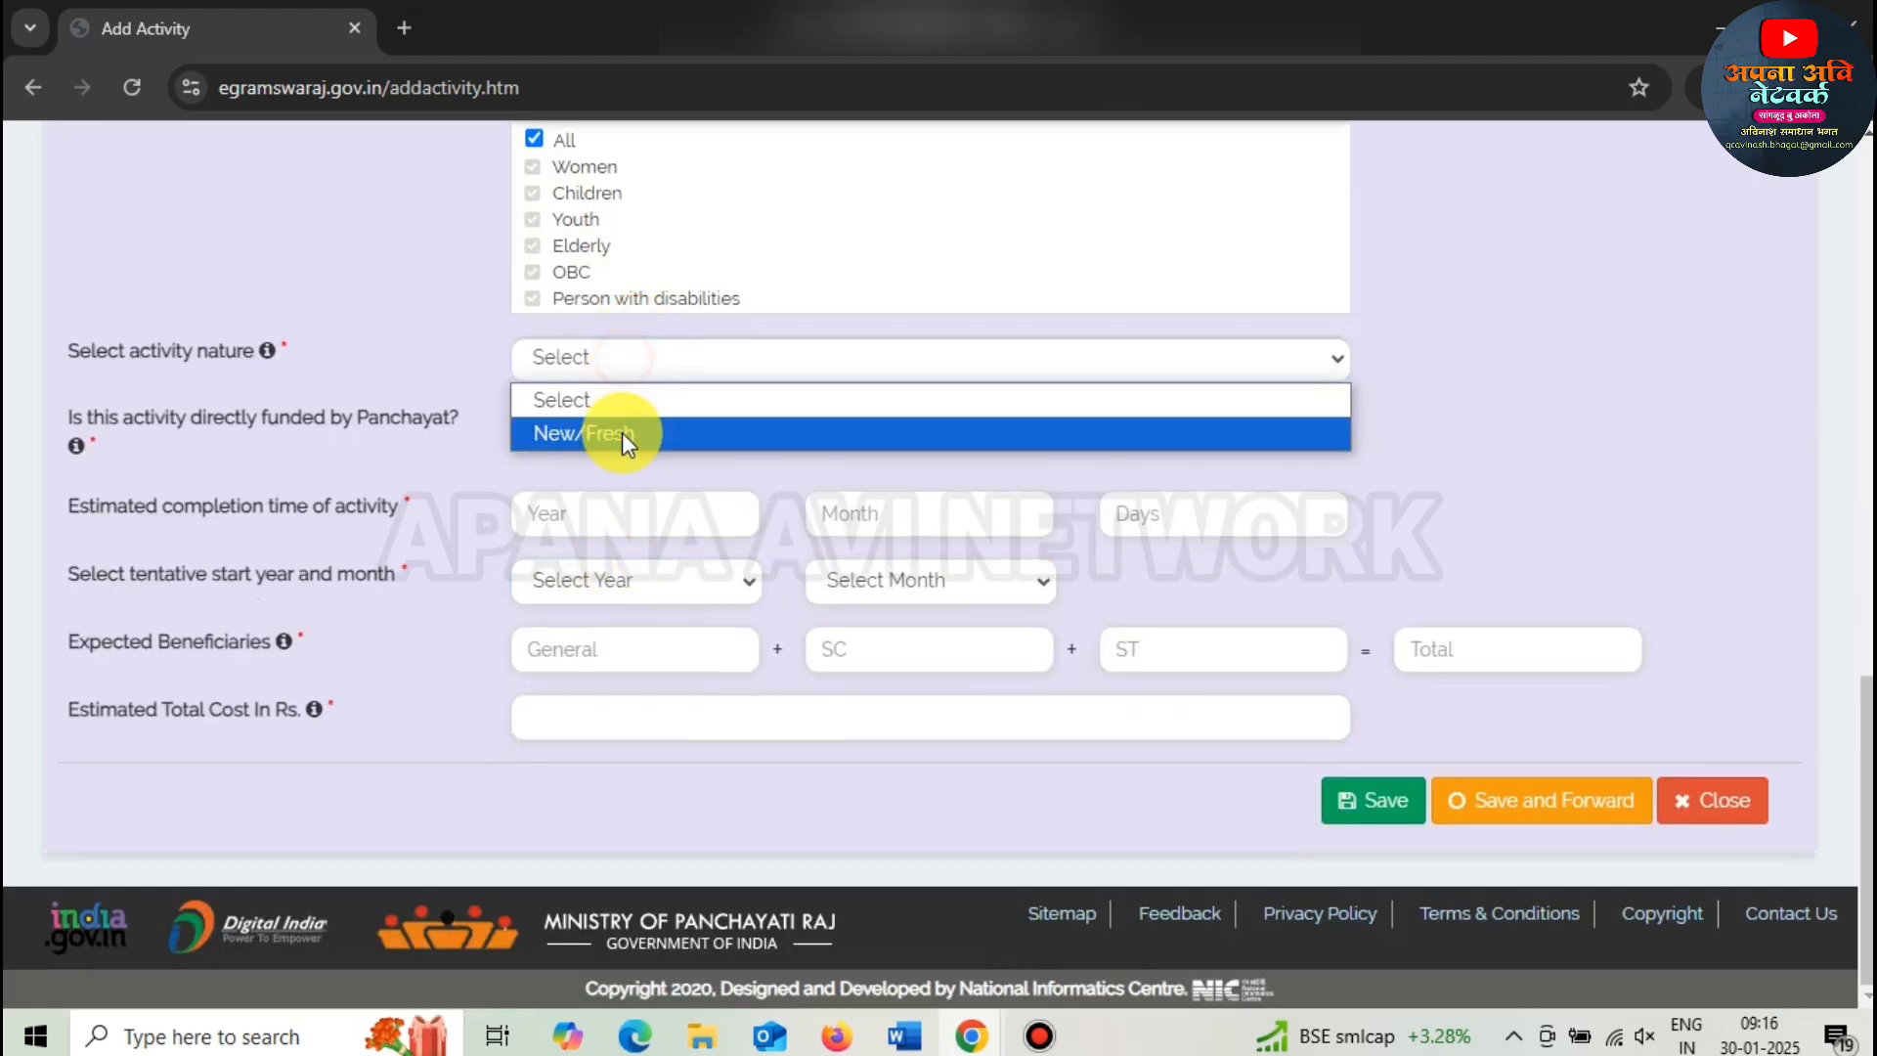
left_click(621, 432)
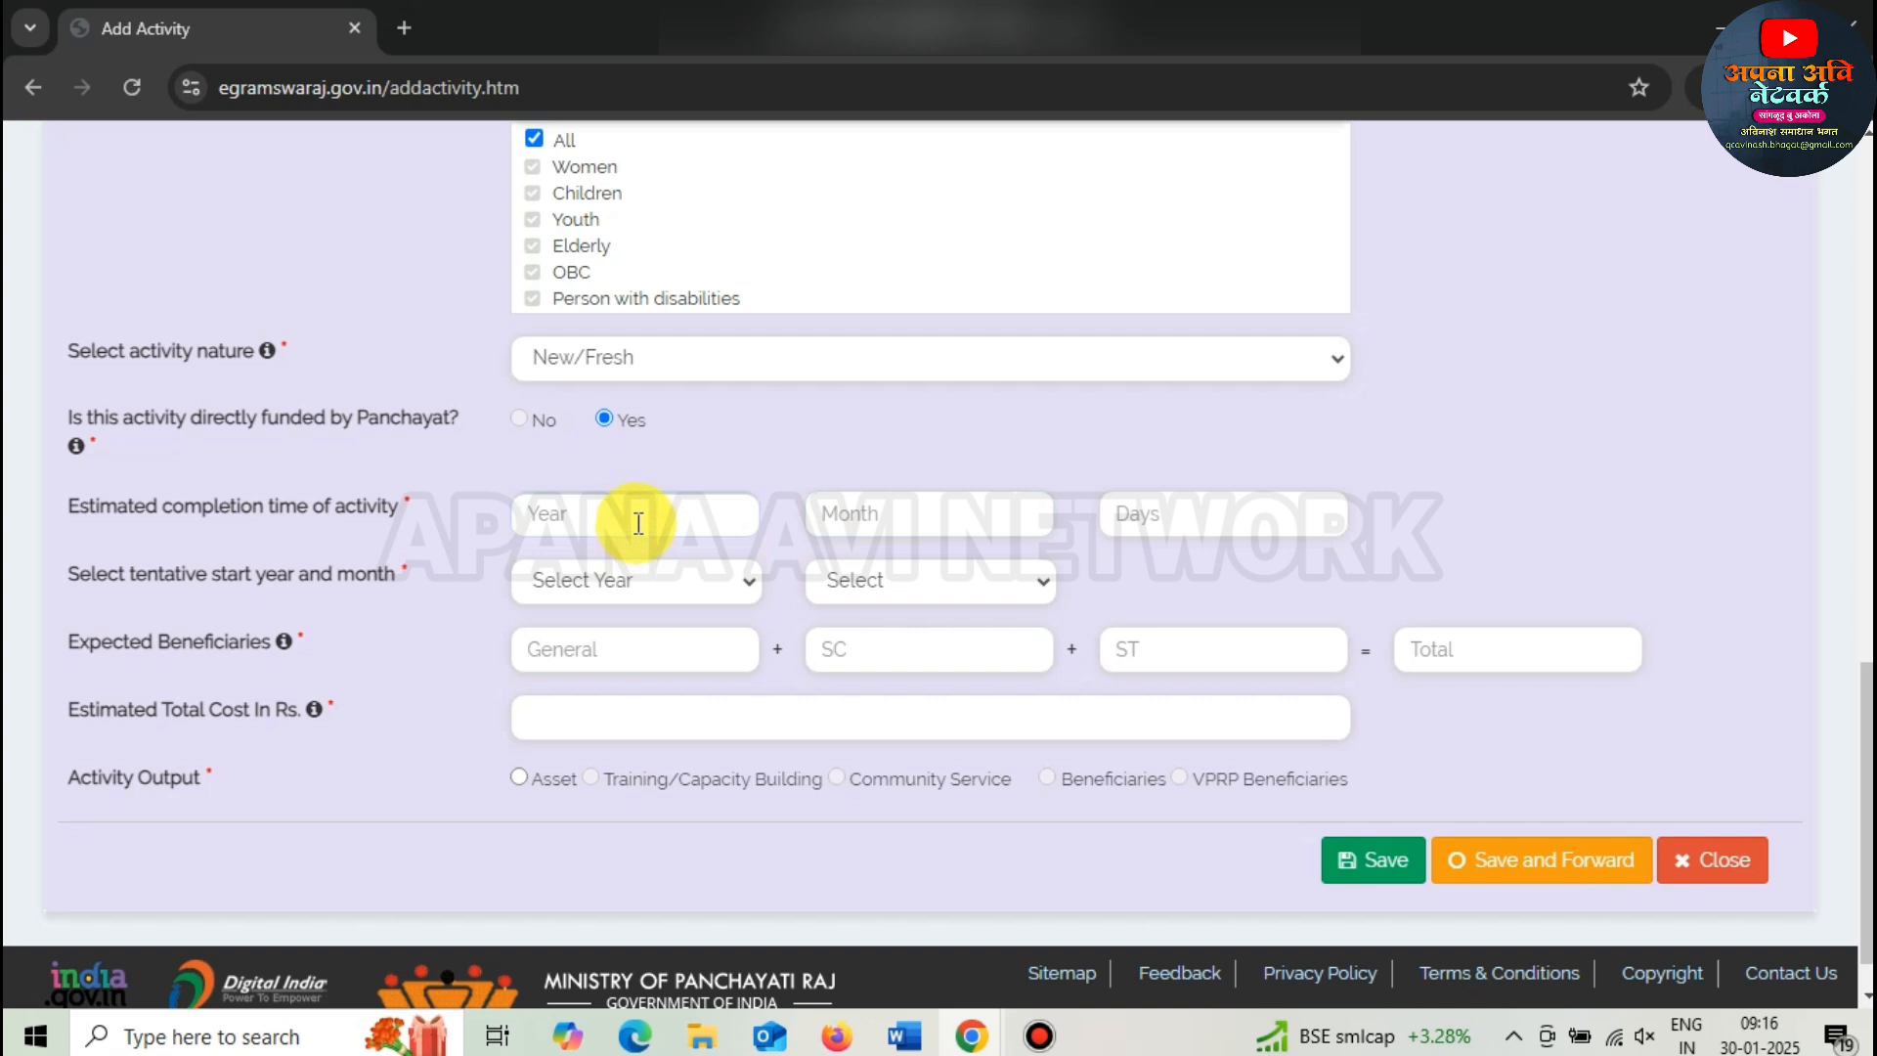
left_click(618, 641)
type("1")
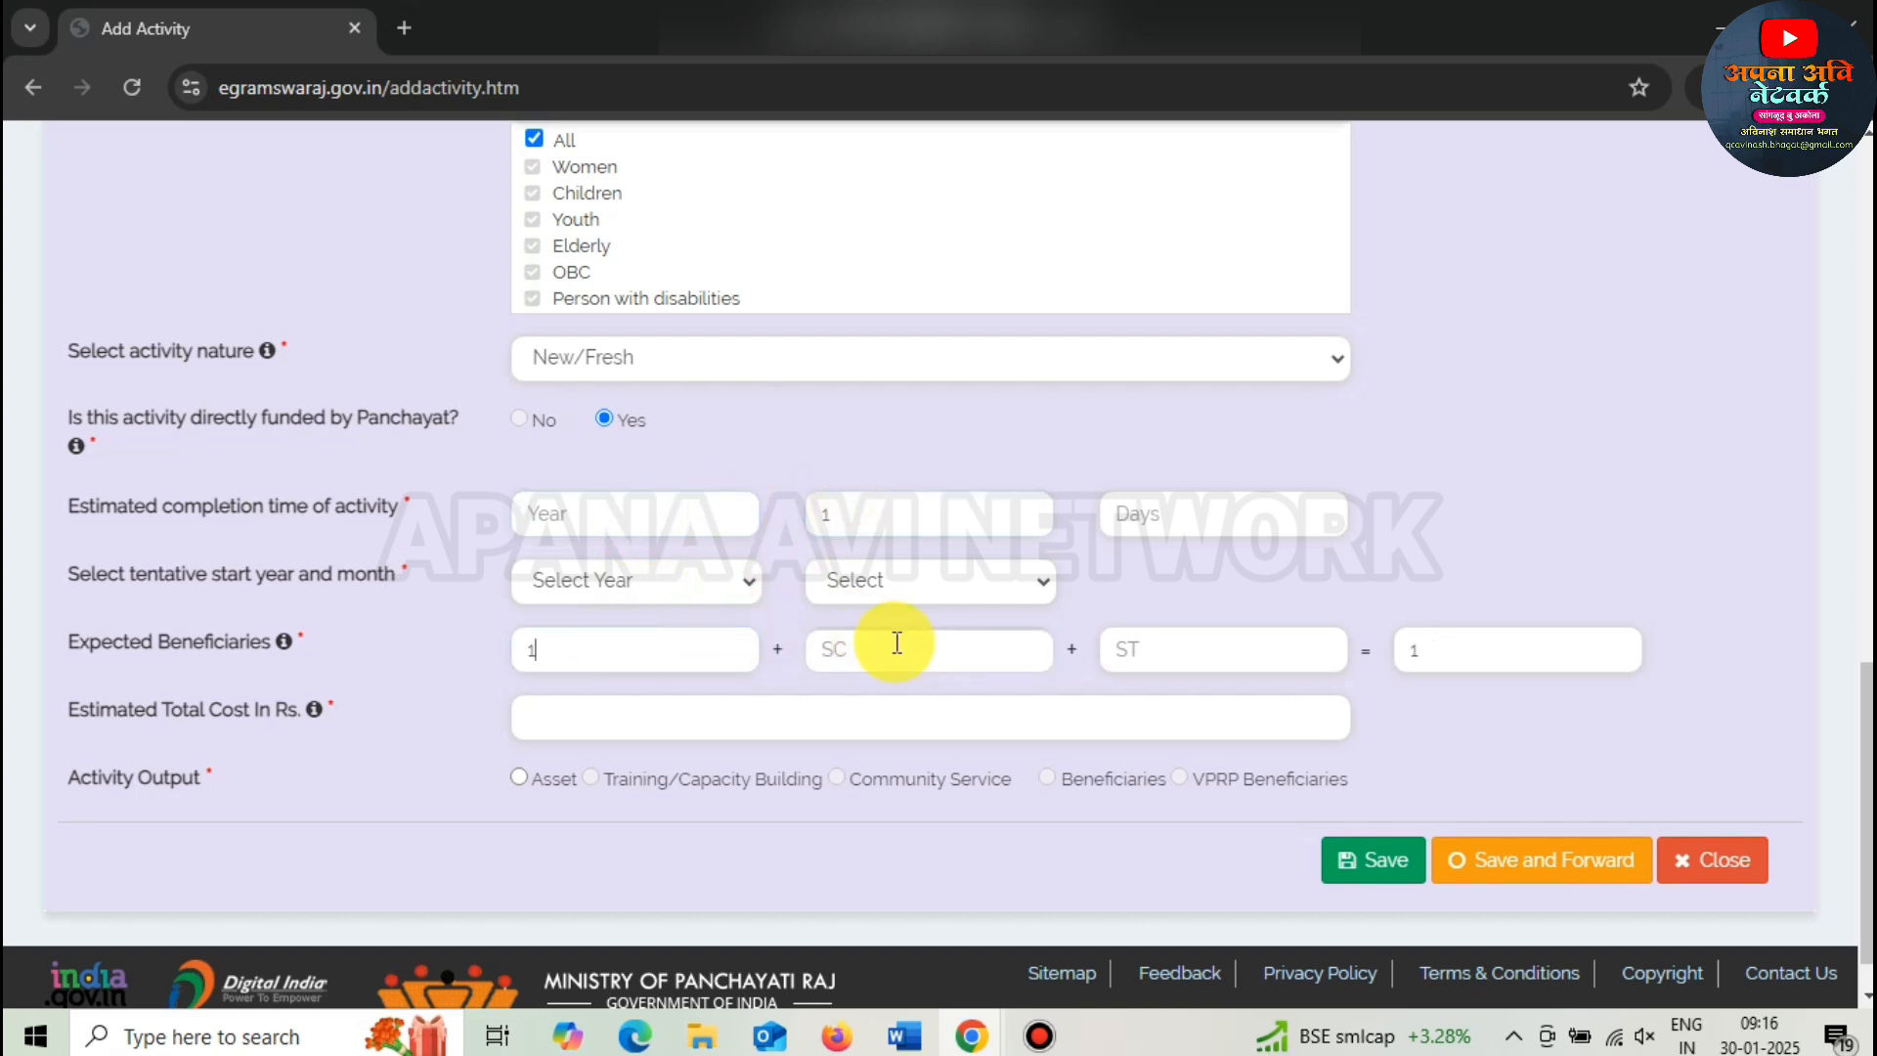
- Set the tentative start to April 2025 and the estimated total cost to Rs. 1
left_click(652, 587)
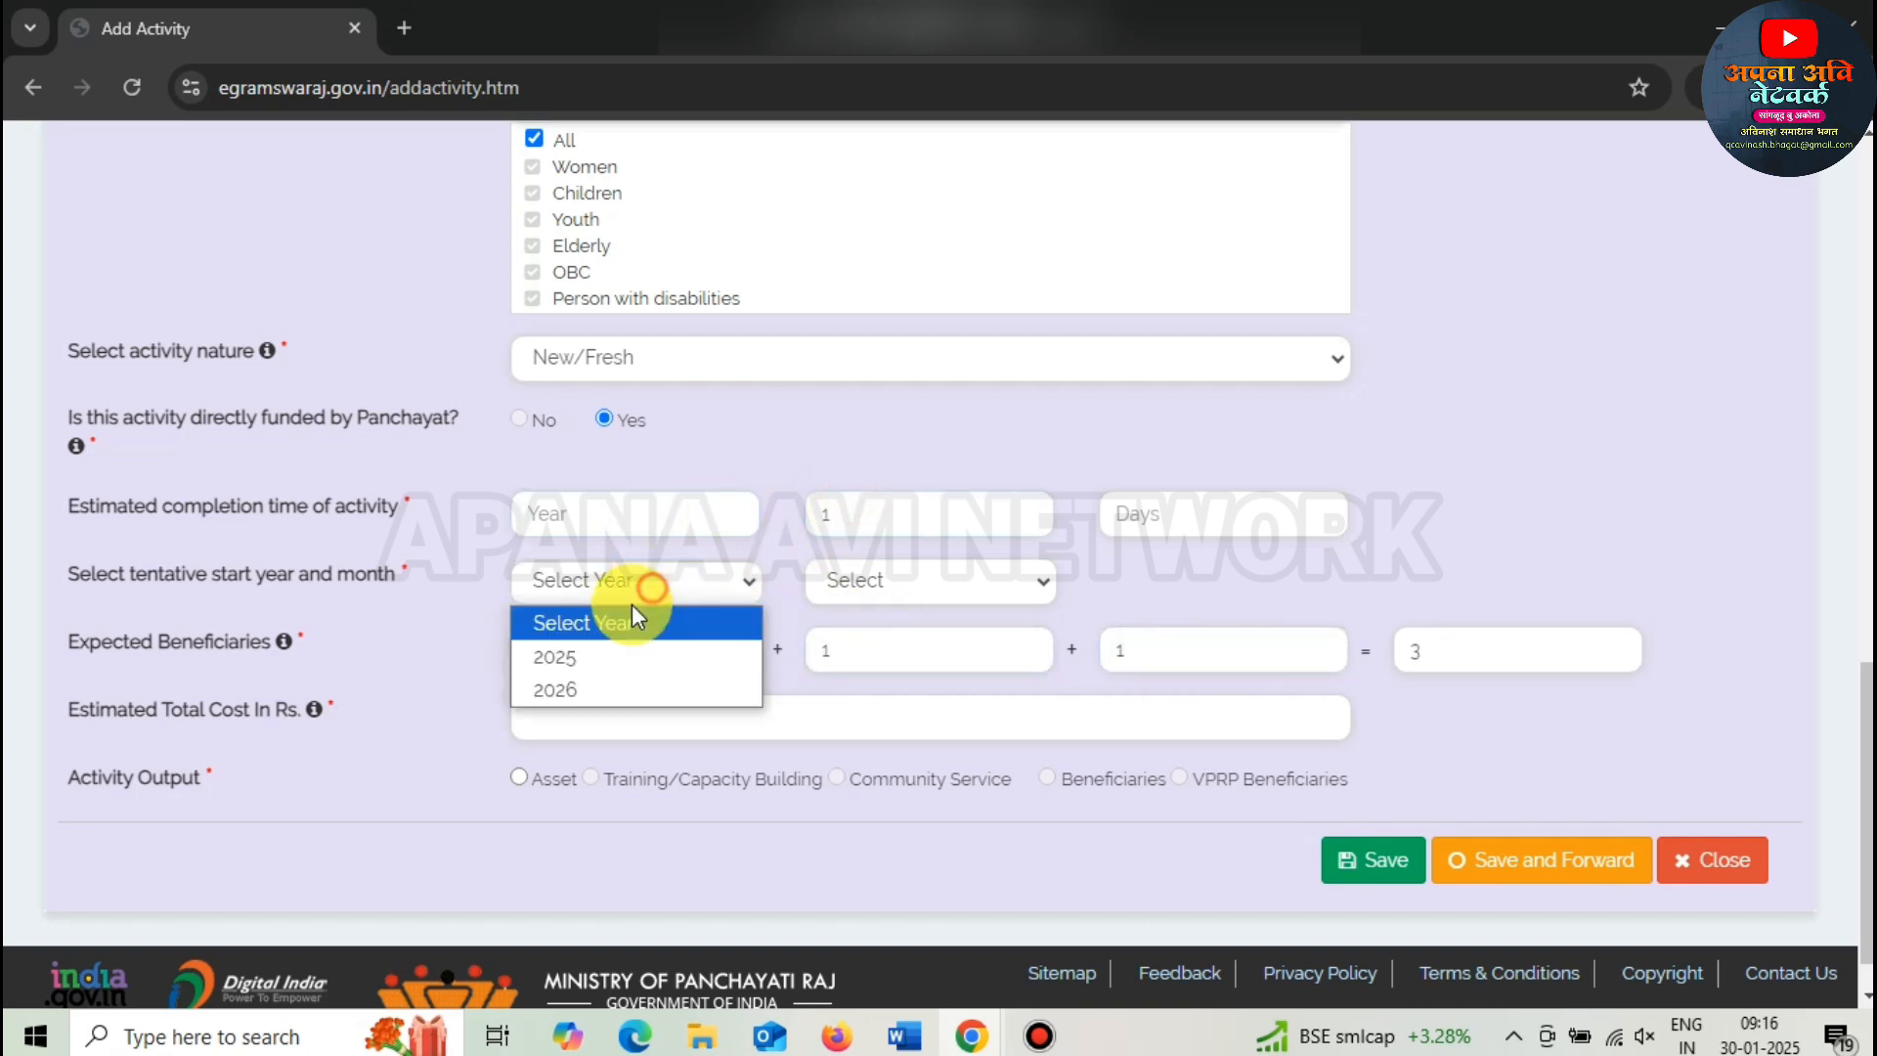
left_click(632, 658)
left_click(841, 582)
left_click(860, 647)
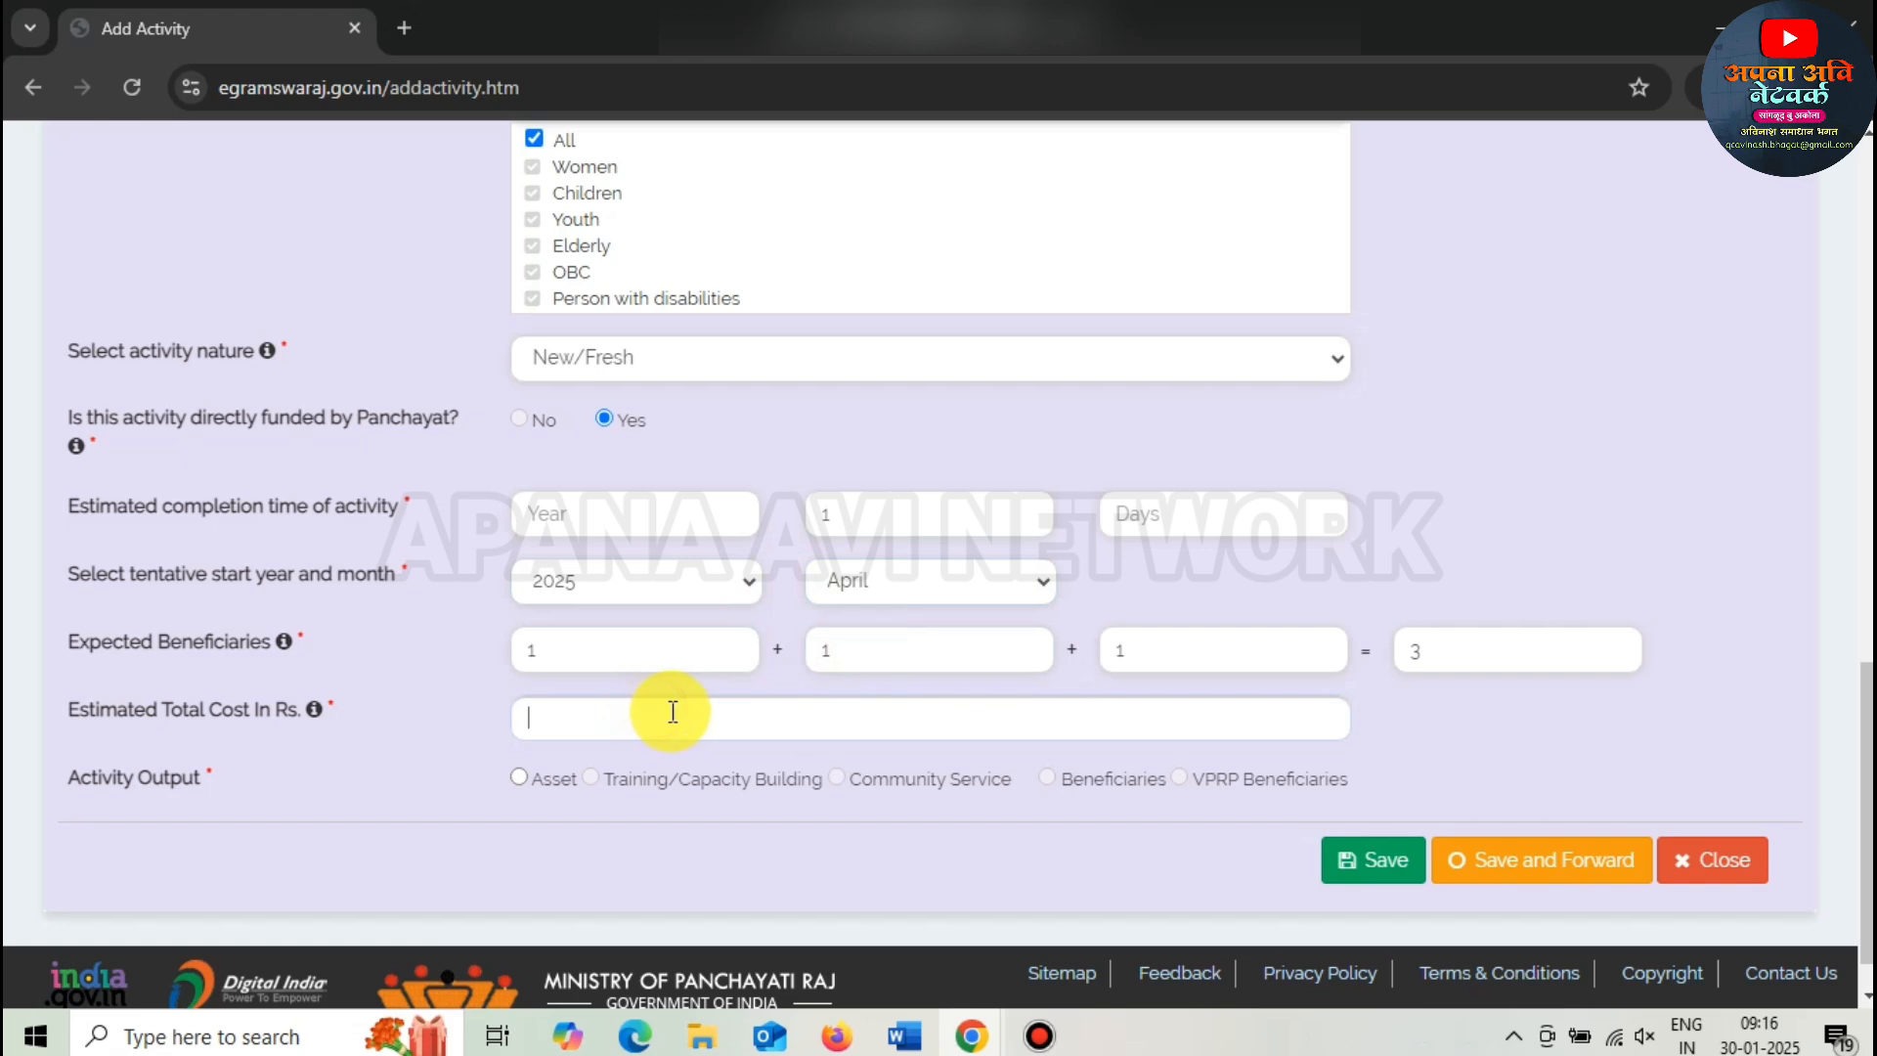
left_click_drag(175, 728, 372, 725)
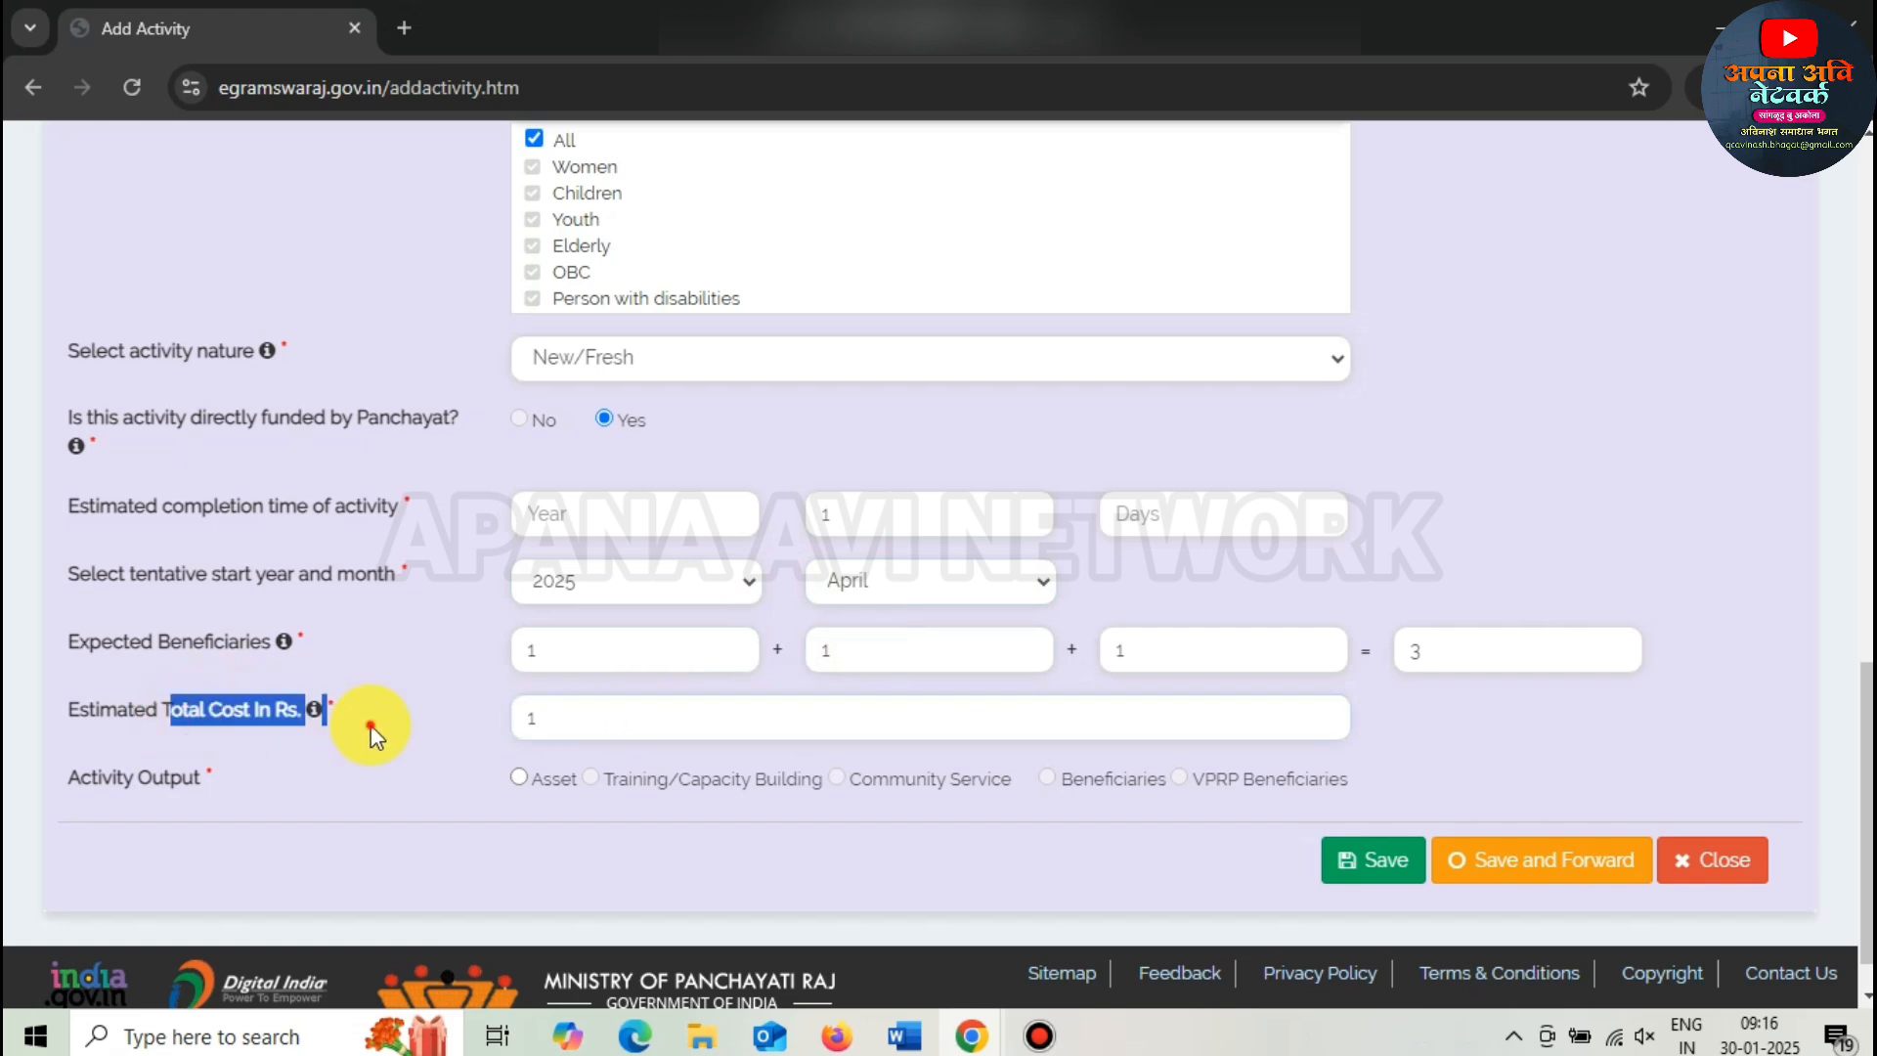
- Choose Asset as the activity output, with type Immovable, category Plastic Waste Management and sub category Drainage channel for multiple villages
left_click(524, 776)
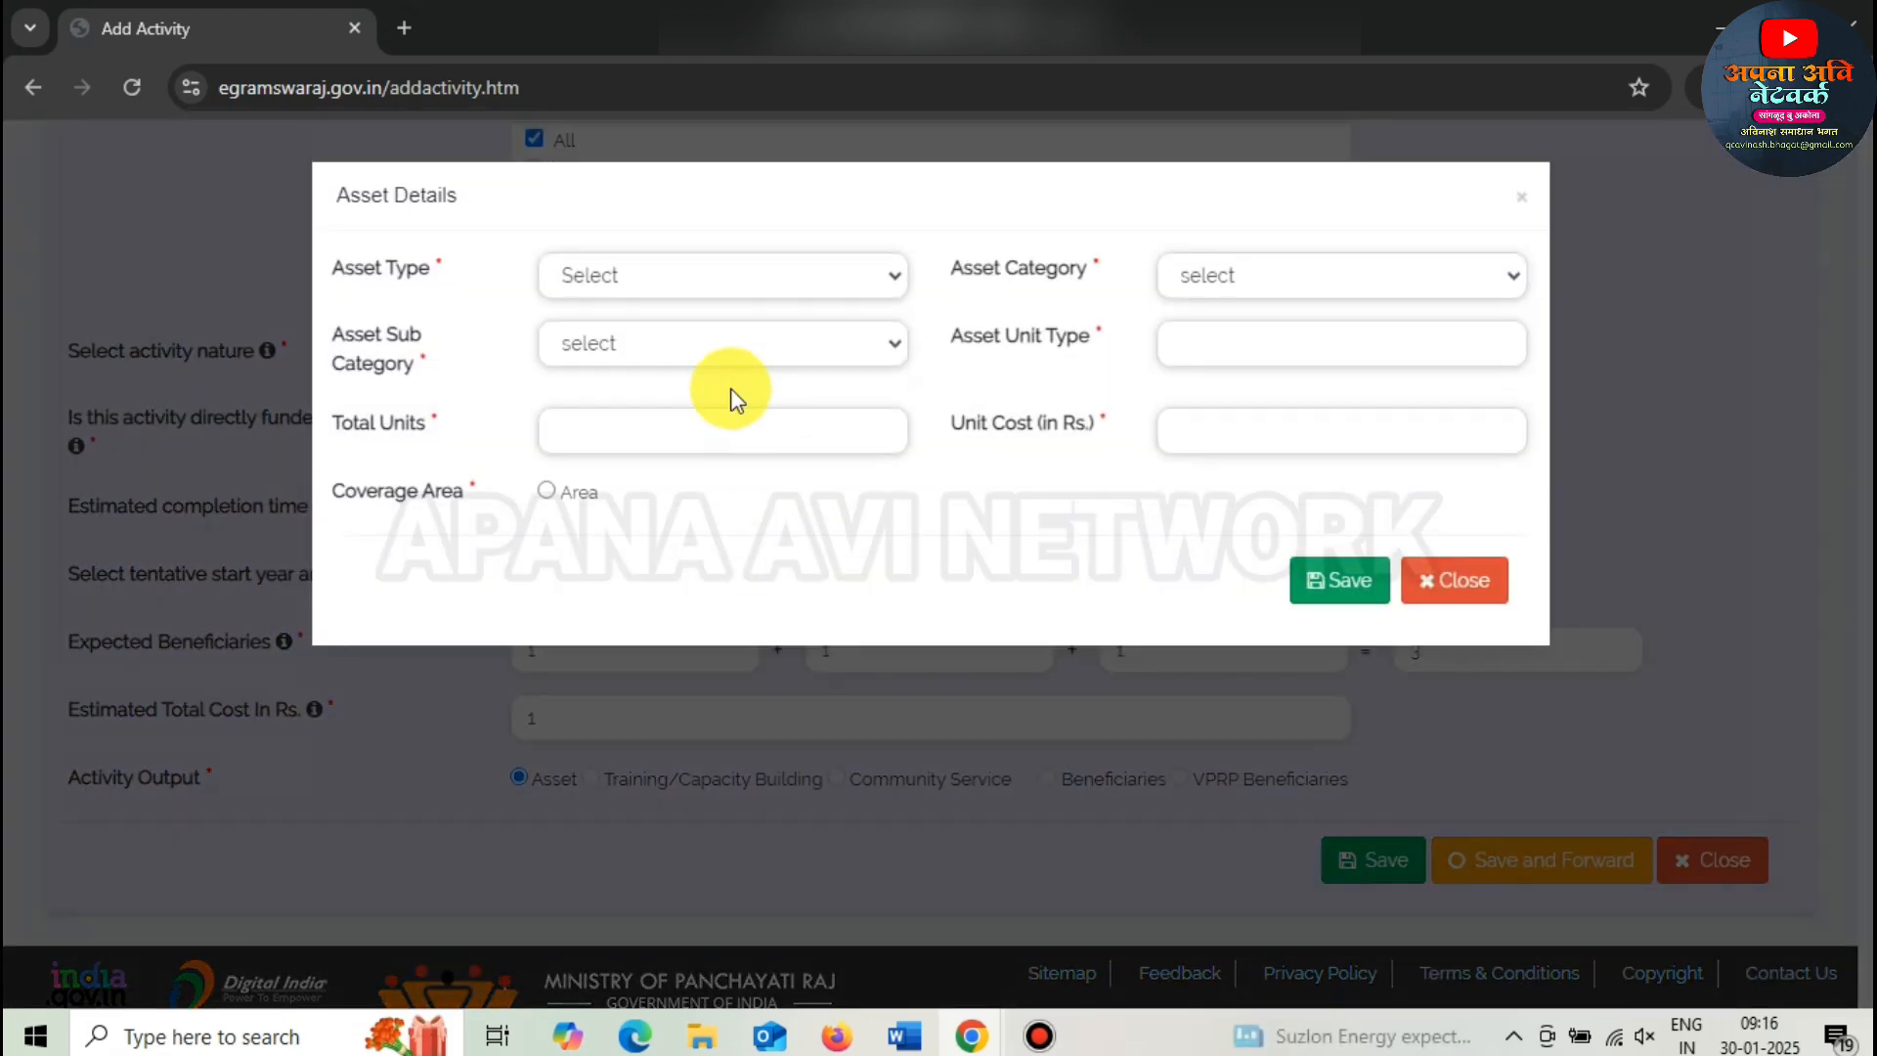
left_click(712, 269)
left_click(679, 338)
left_click(1261, 283)
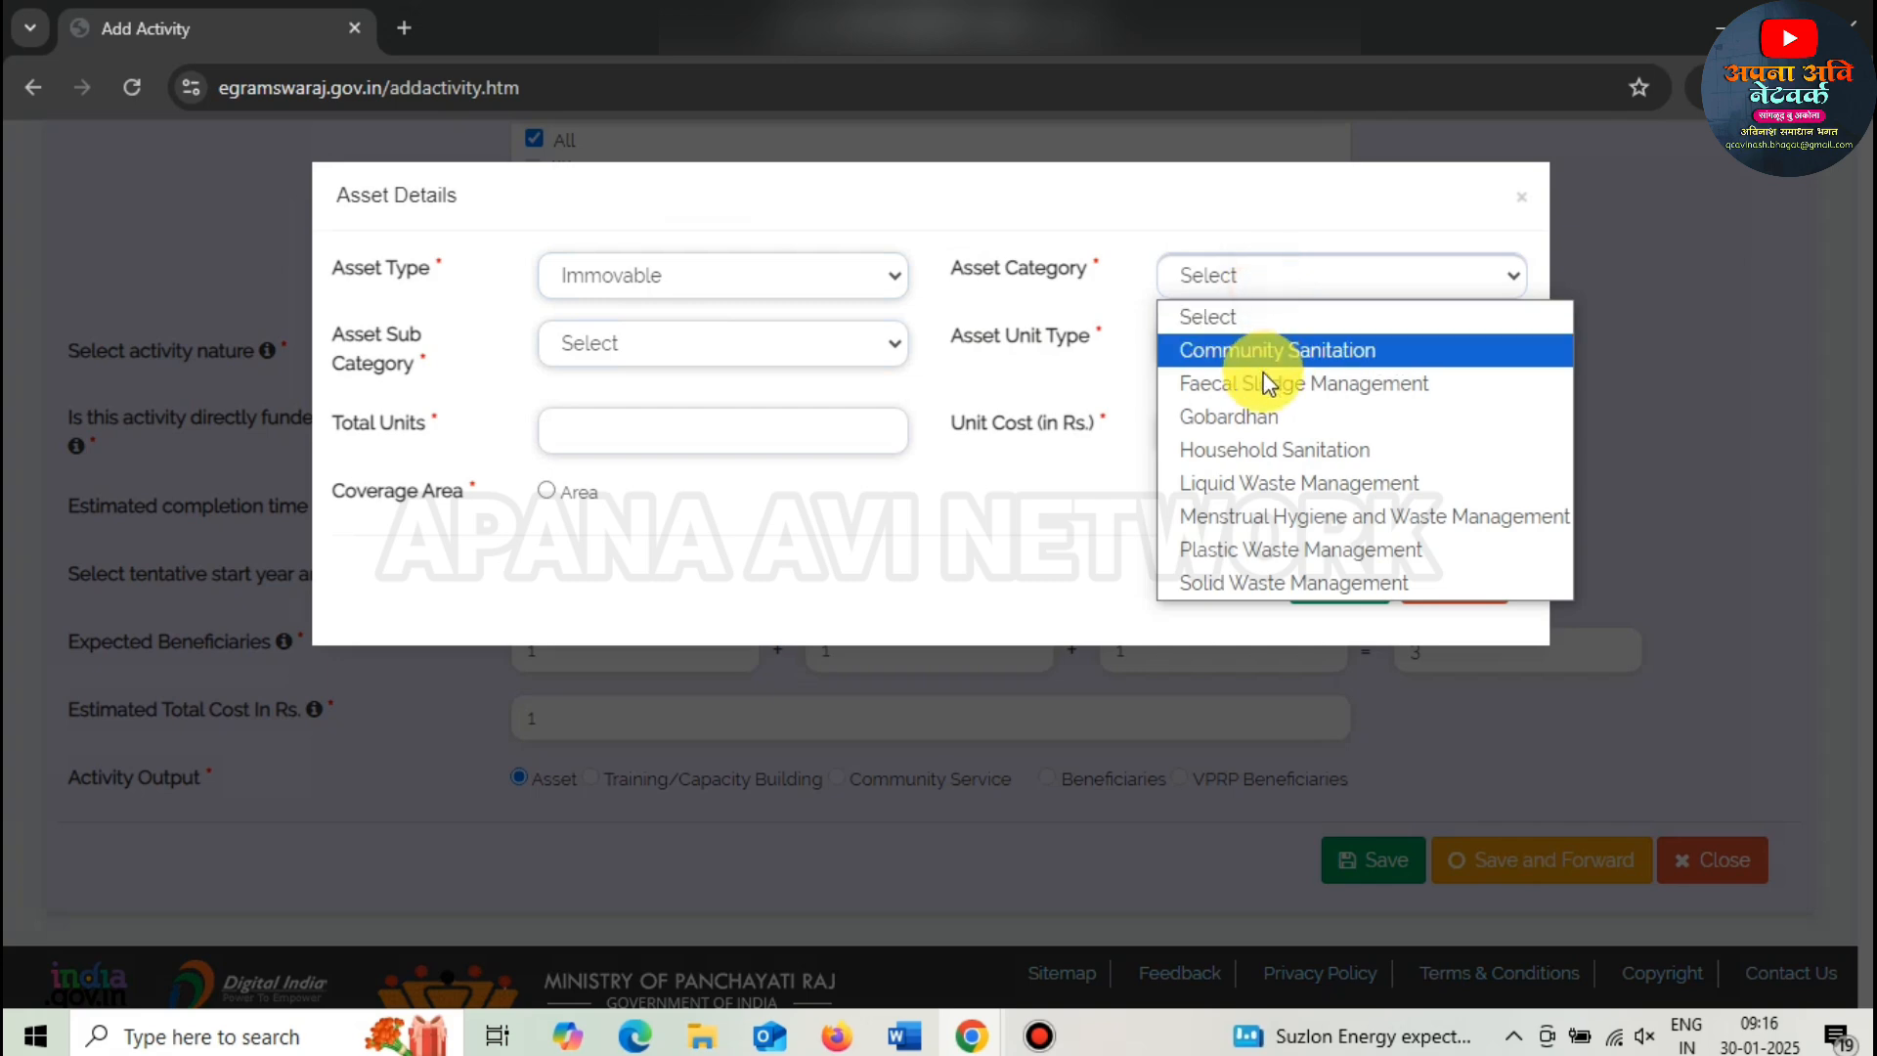
left_click(1240, 550)
left_click(682, 342)
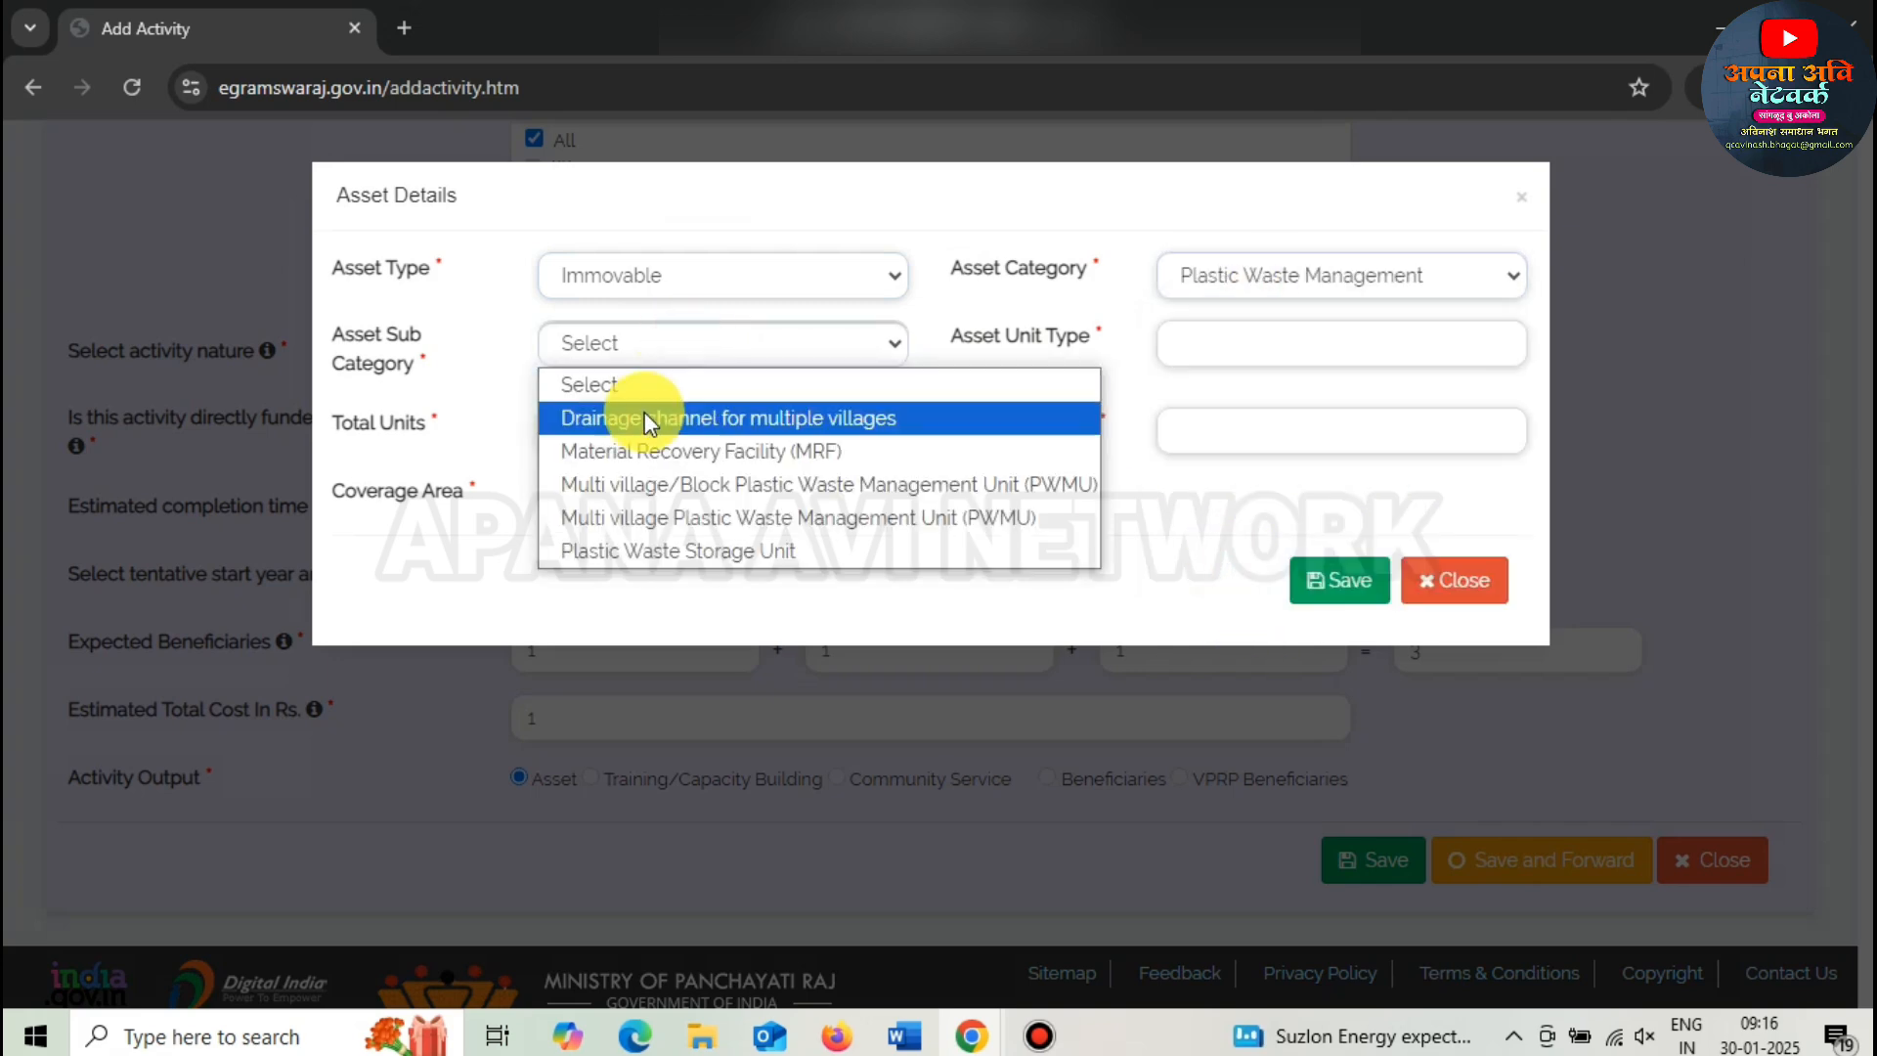
left_click(650, 414)
- Set the asset's total units to 1 and its unit cost to Rs. 1
left_click(627, 424)
type("1")
left_click(1215, 426)
type("1")
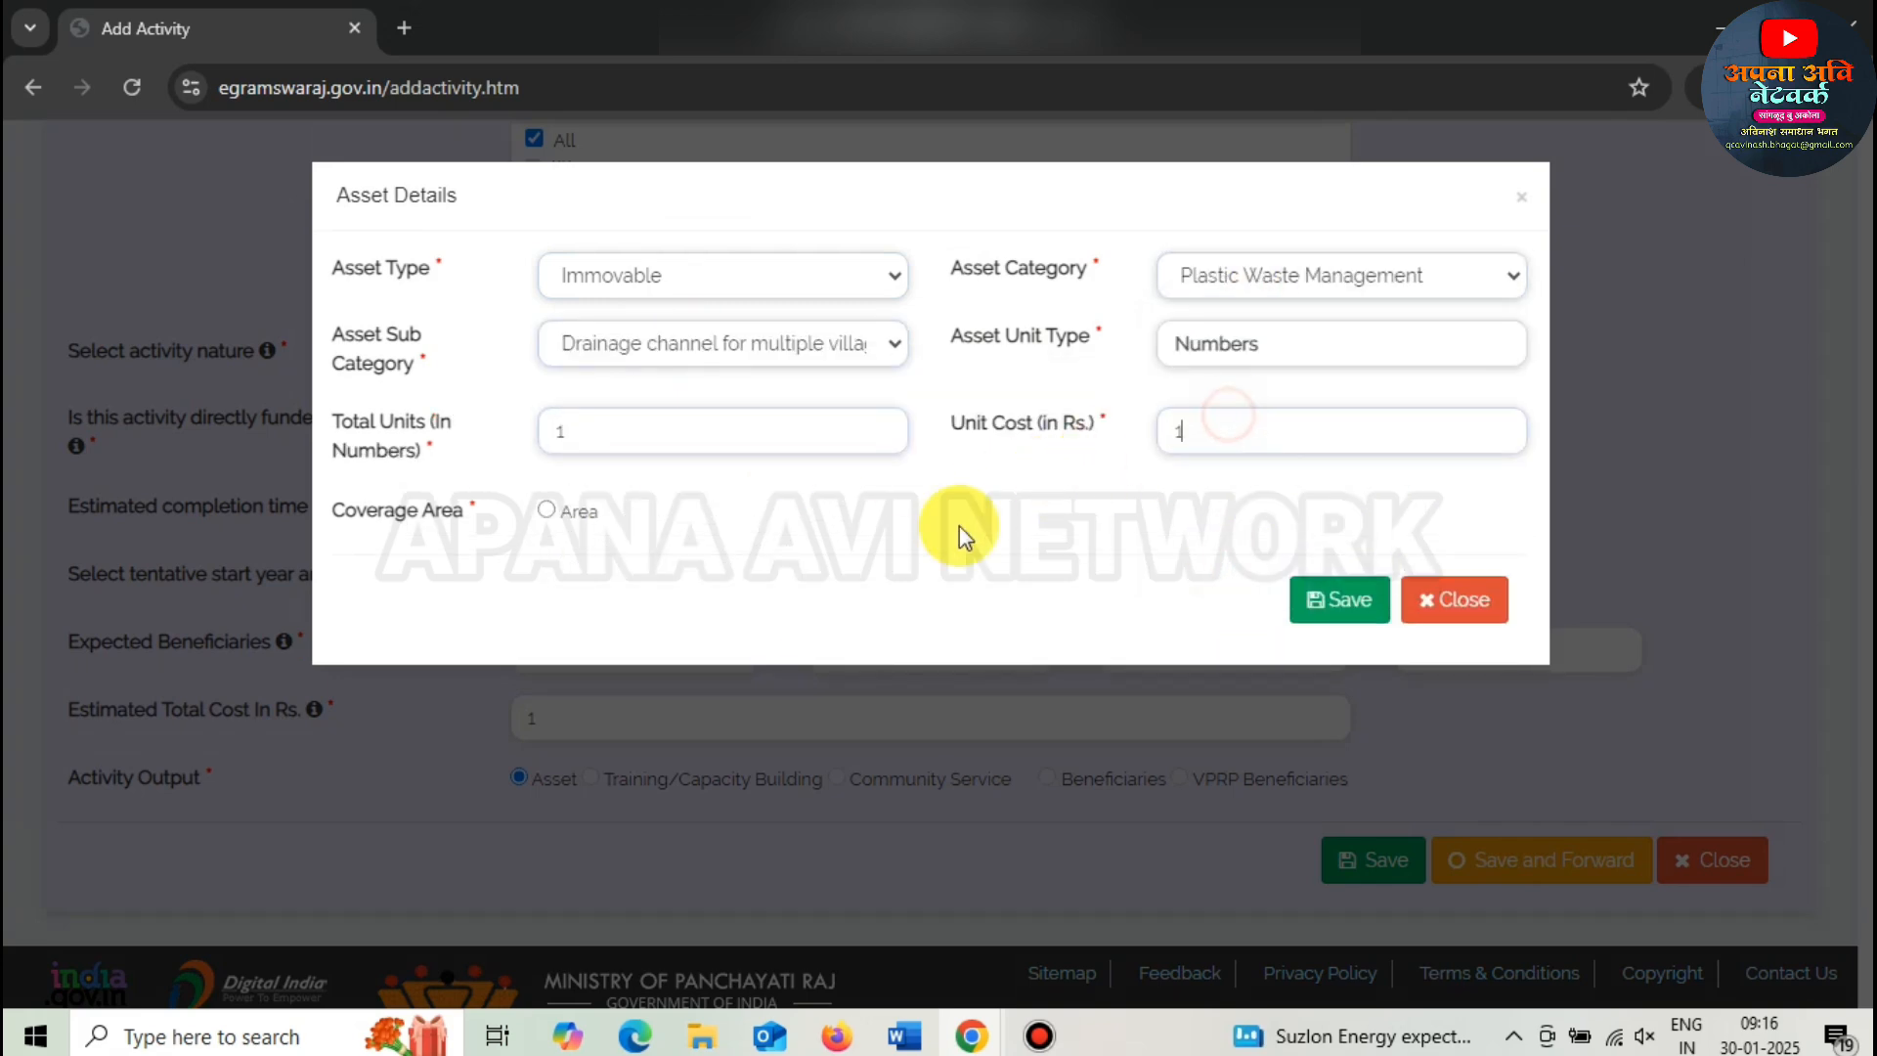
- Assign 1 unit of the asset to census village Palodi, save the asset details, and save and forward the activity
left_click(548, 510)
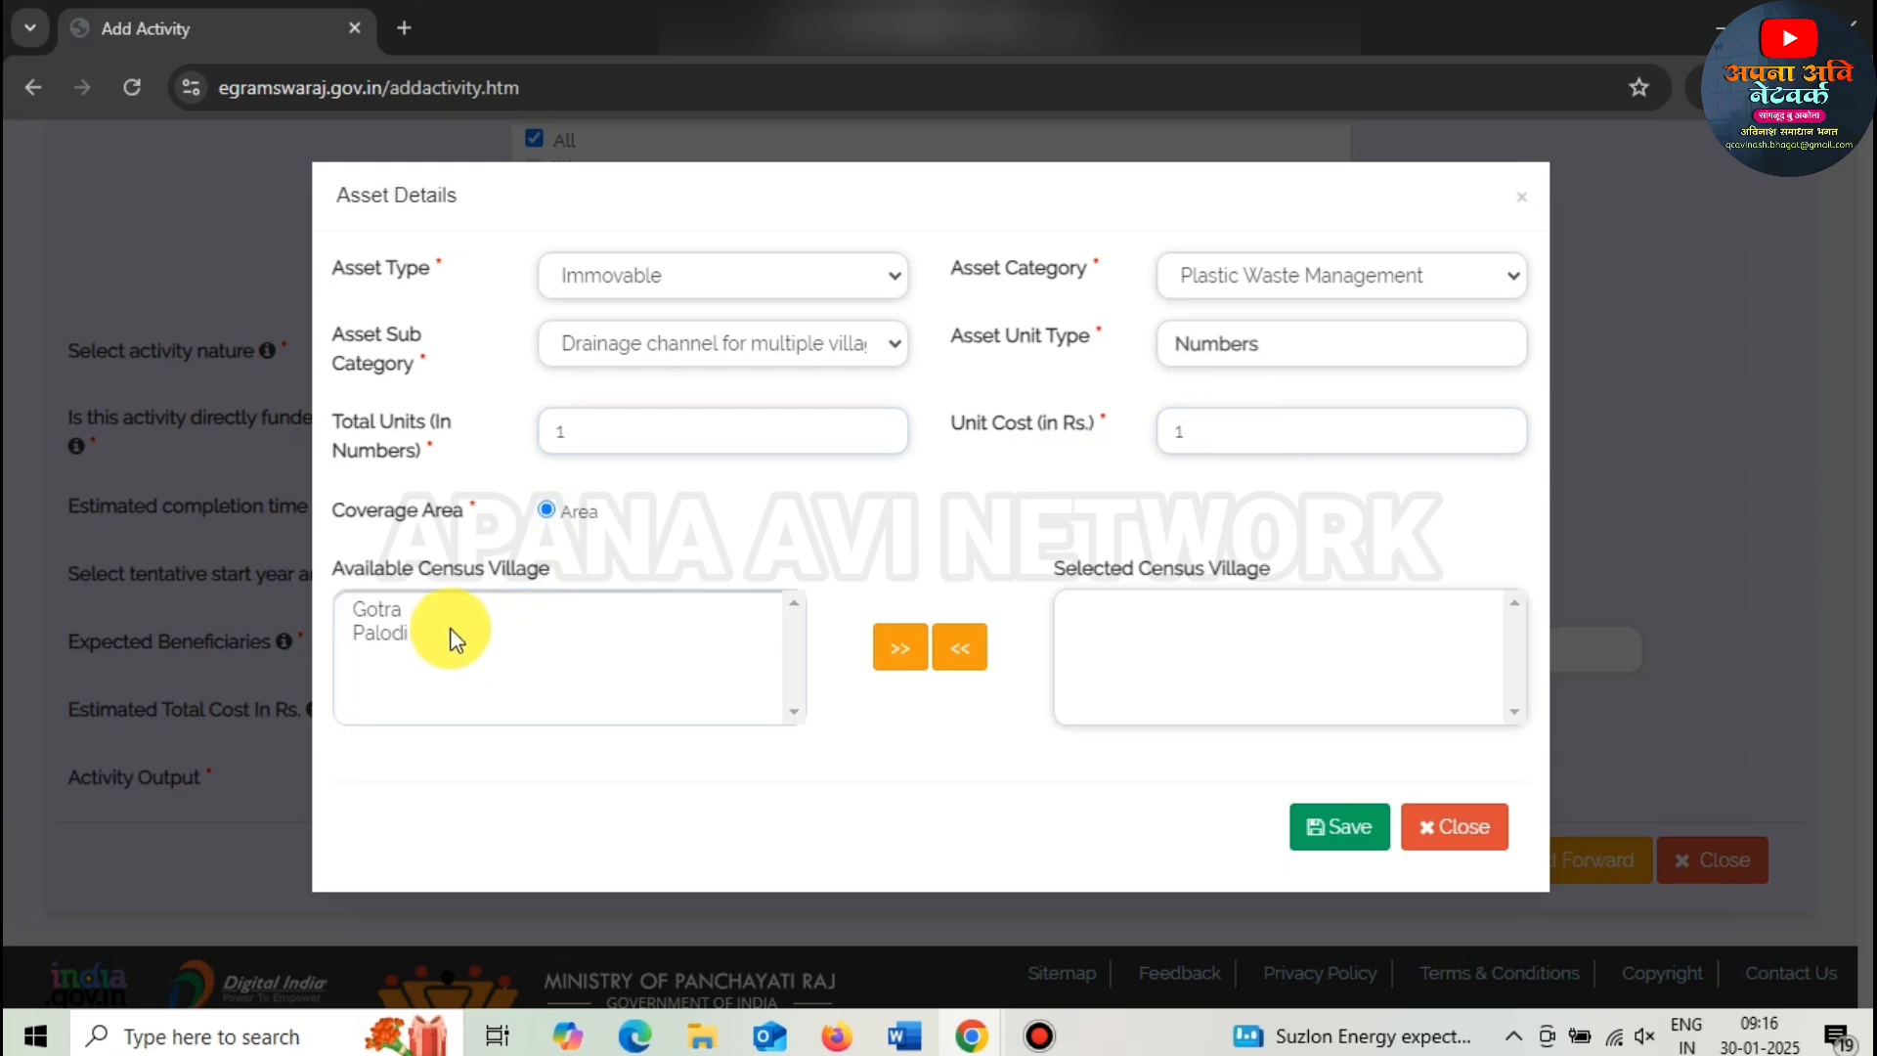
left_click(391, 632)
left_click(899, 647)
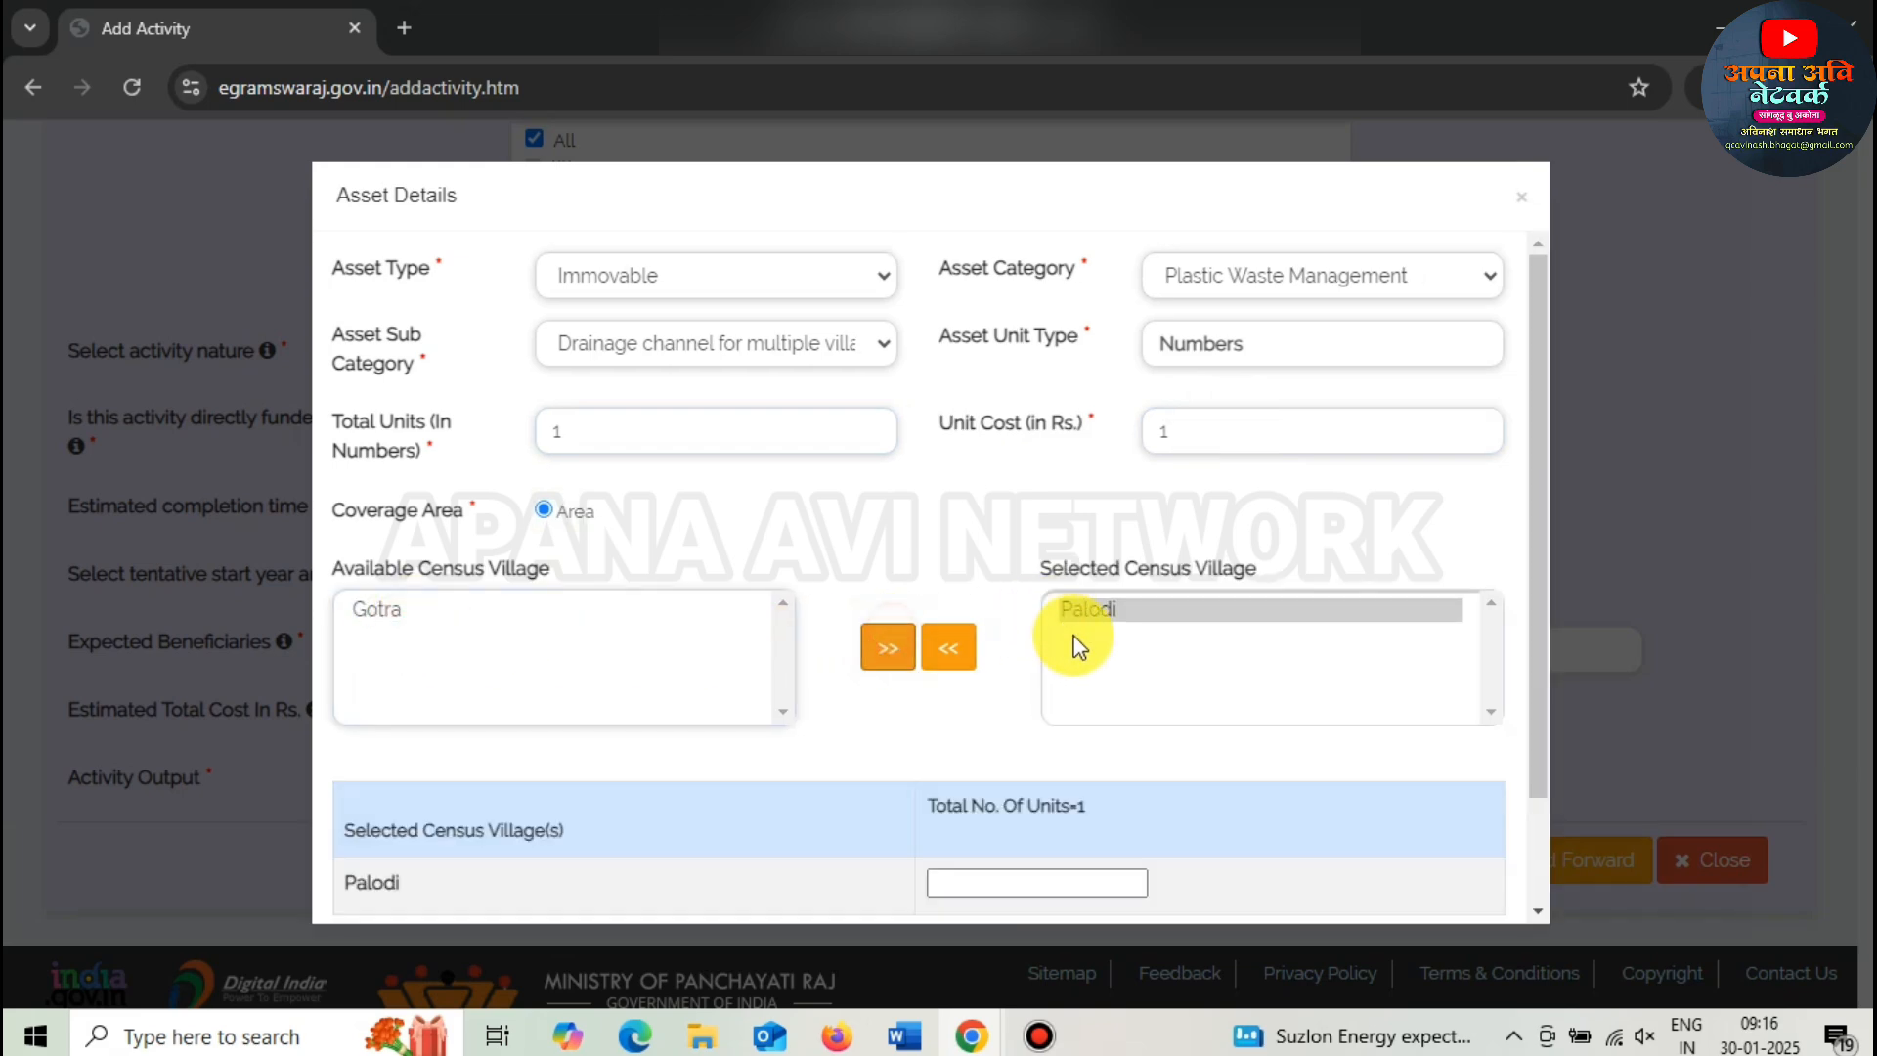
scroll(1030, 764, "down", 1)
left_click(1030, 755)
type("1")
left_click(1284, 847)
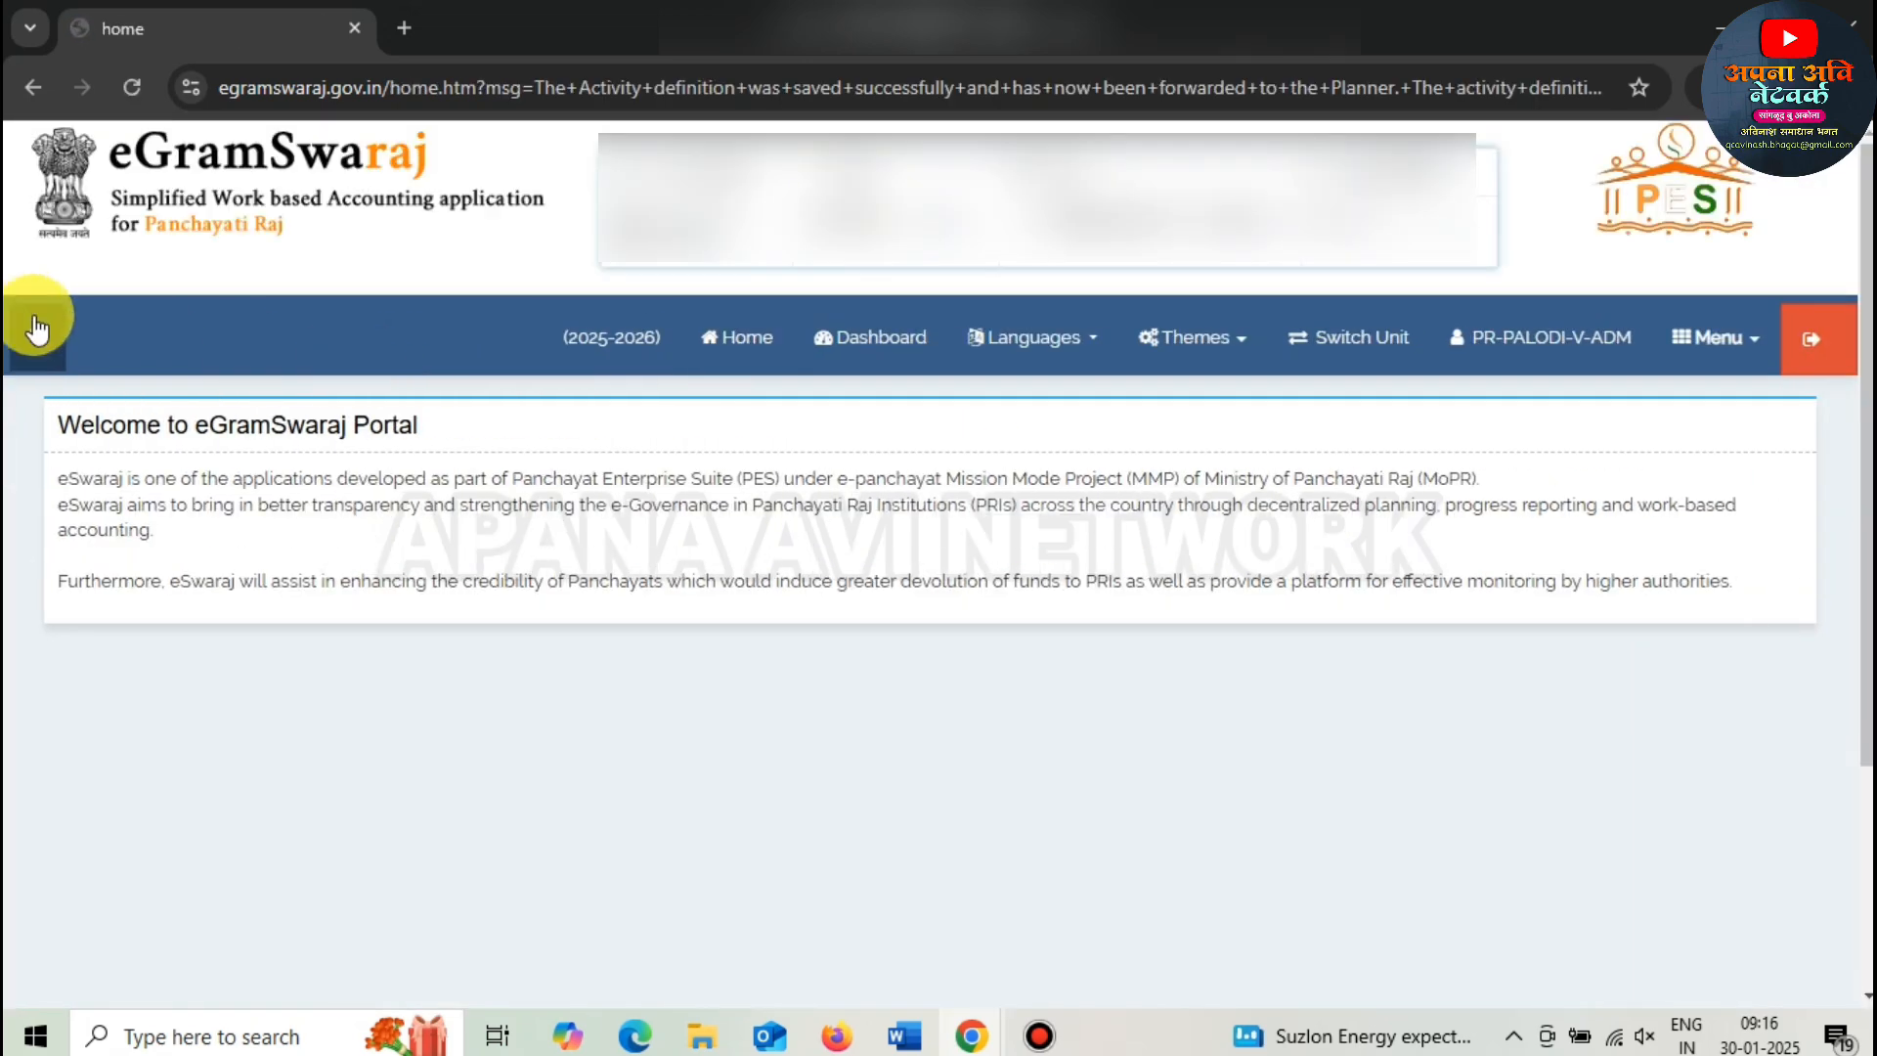
- Open the Manage Plan page for the Panchayat Development Plan in Planning
left_click(37, 330)
left_click(92, 675)
scroll(147, 495, "down", 4)
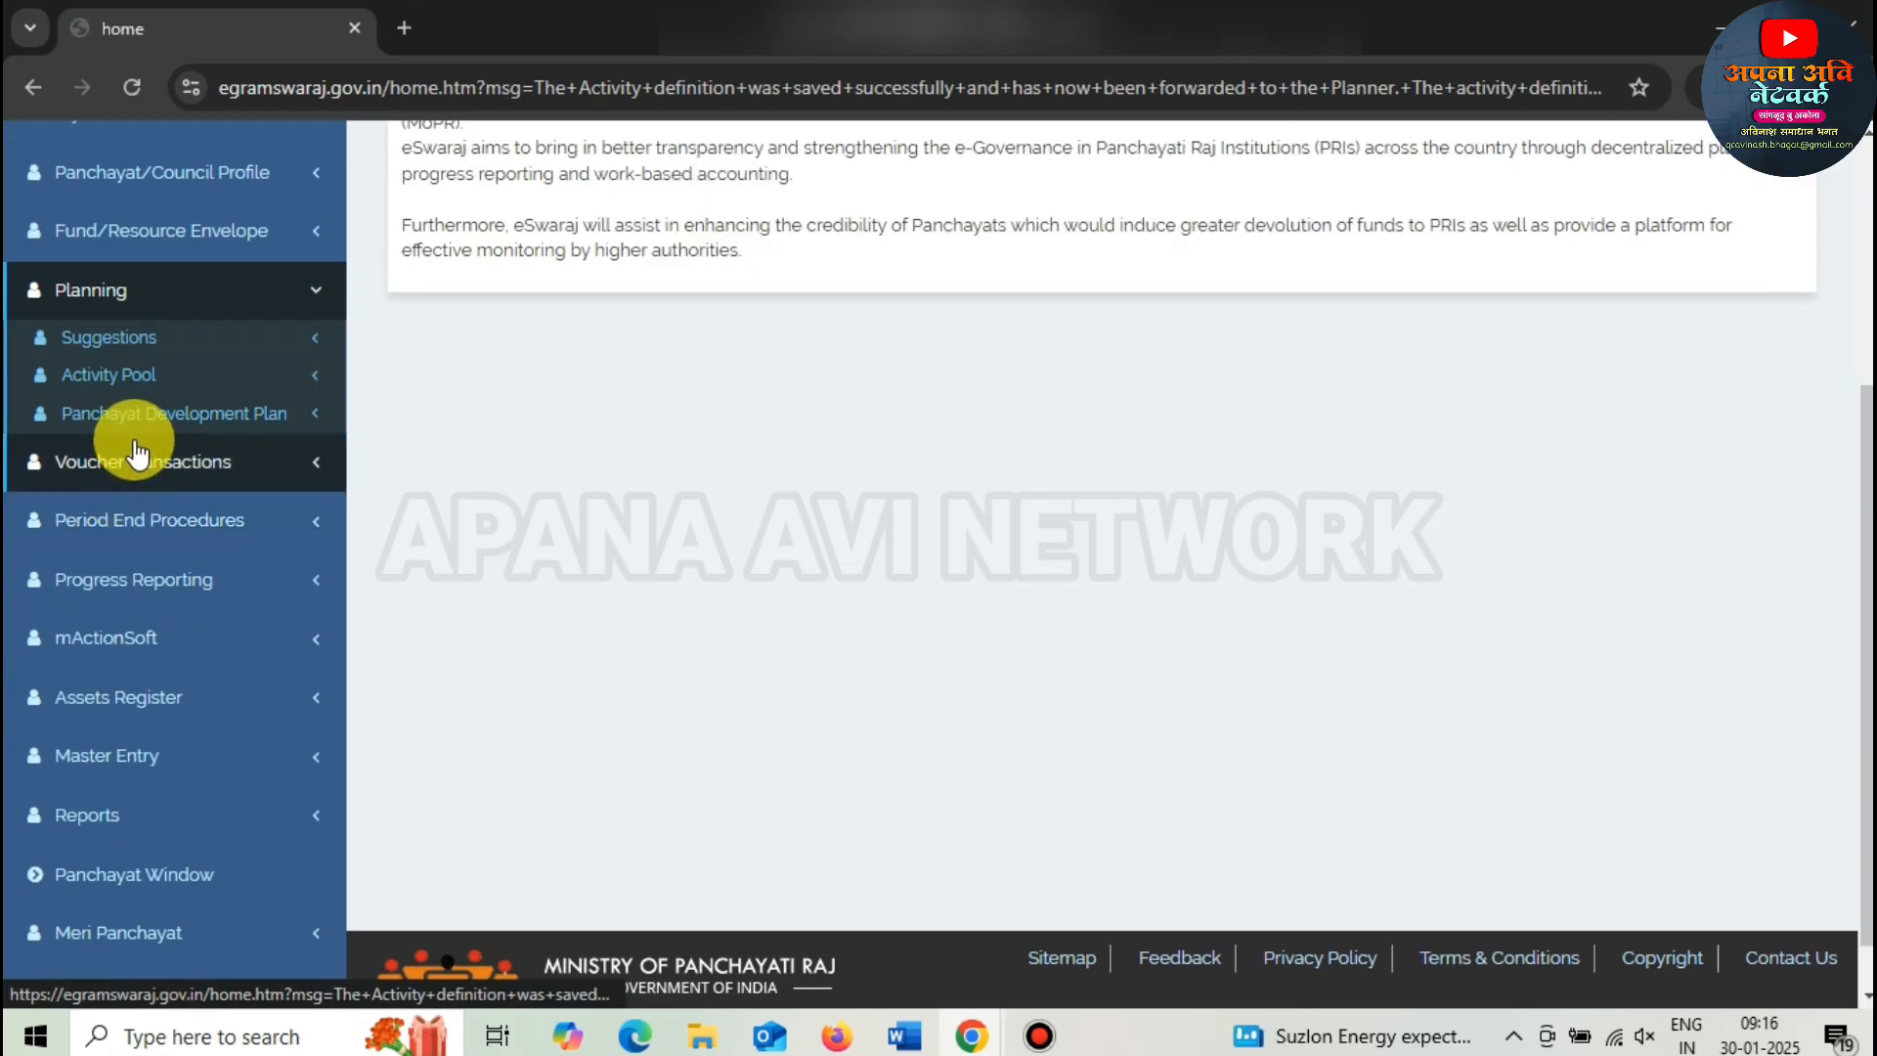
left_click(264, 416)
left_click(139, 488)
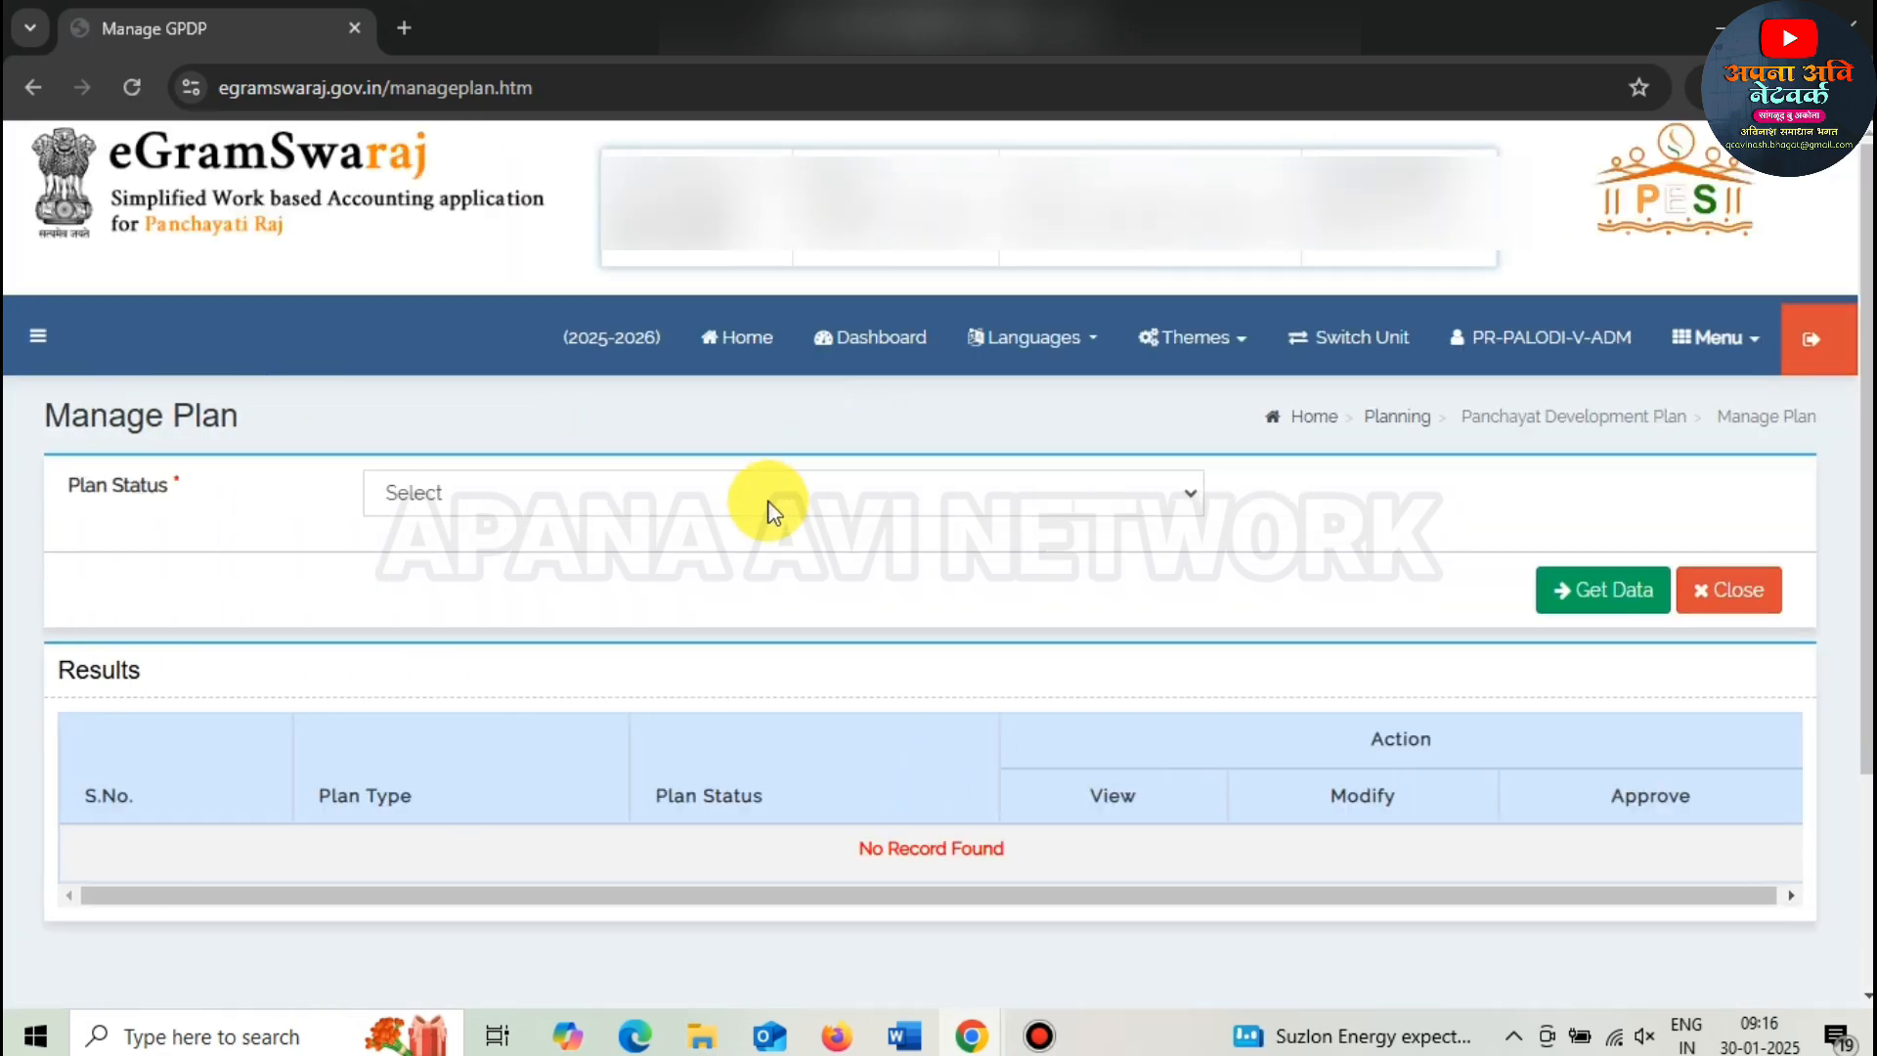
- Retrieve the plans with status Plan Pending and open the Main plan for modification
left_click(767, 500)
left_click(713, 569)
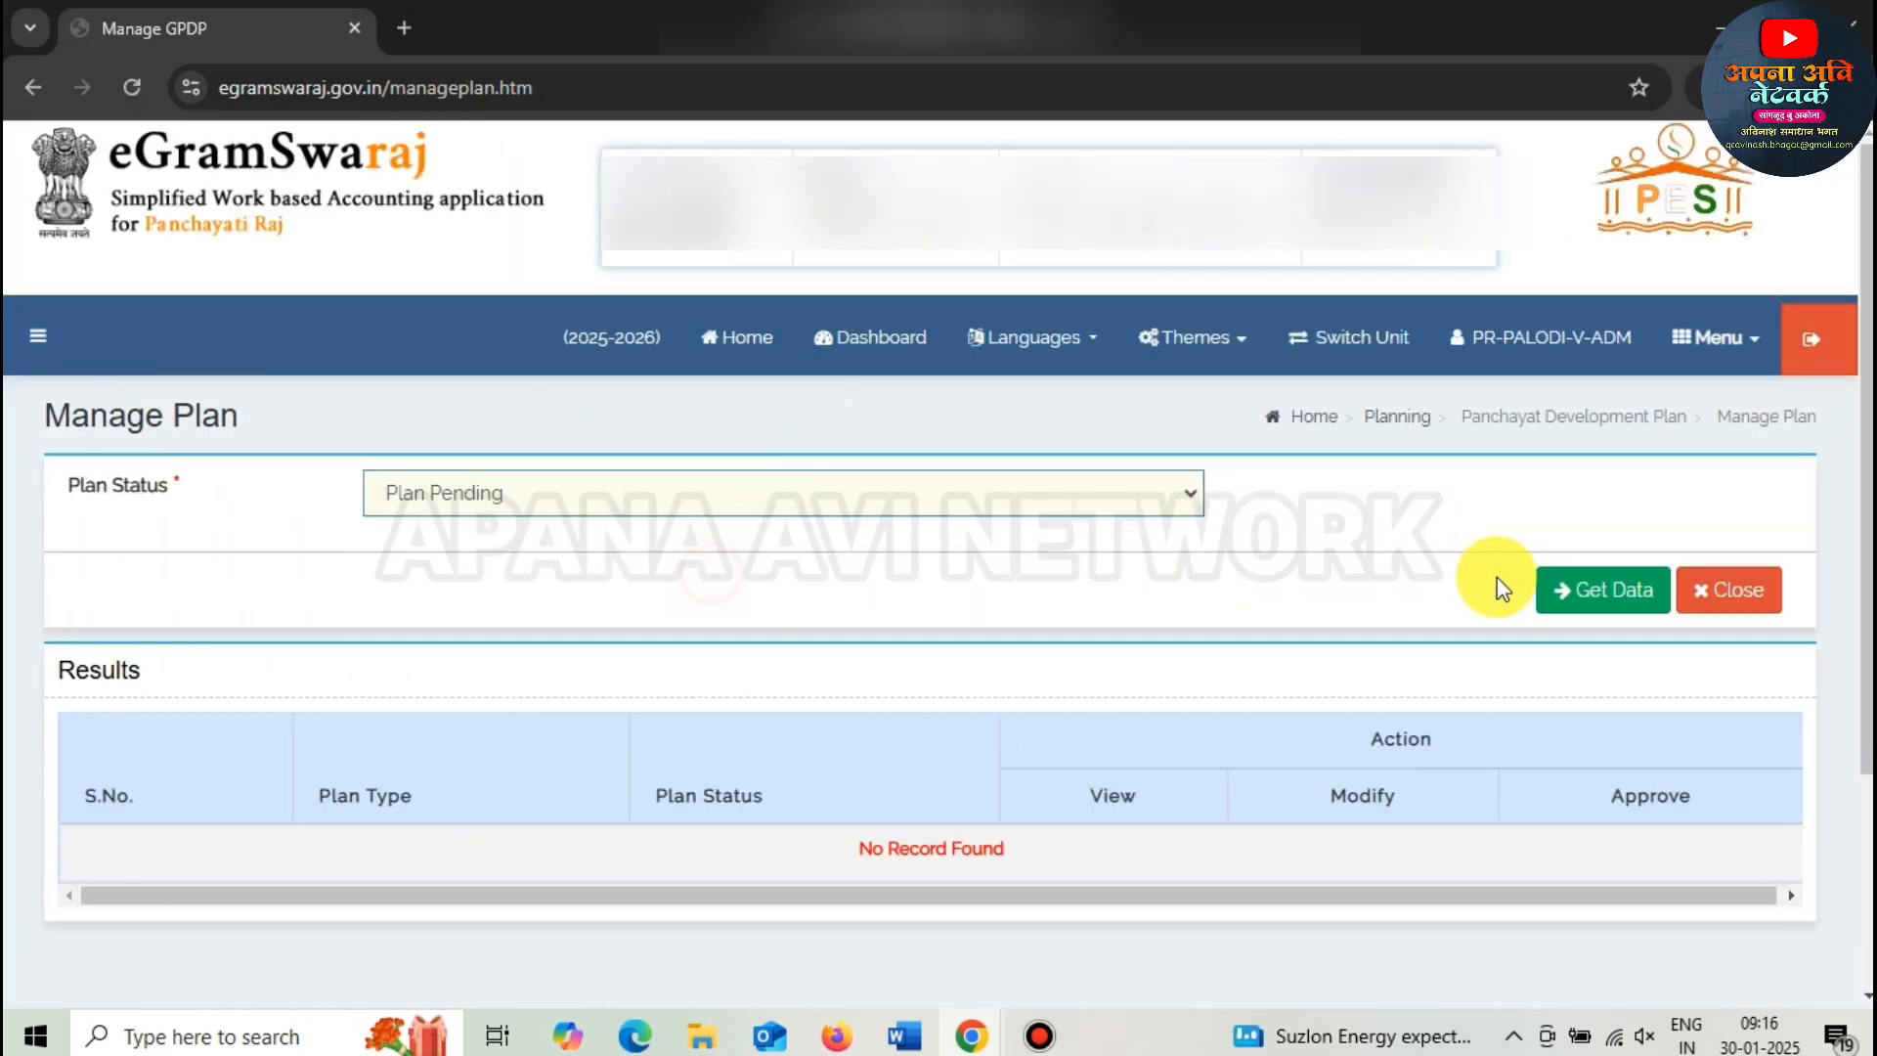
left_click(1559, 587)
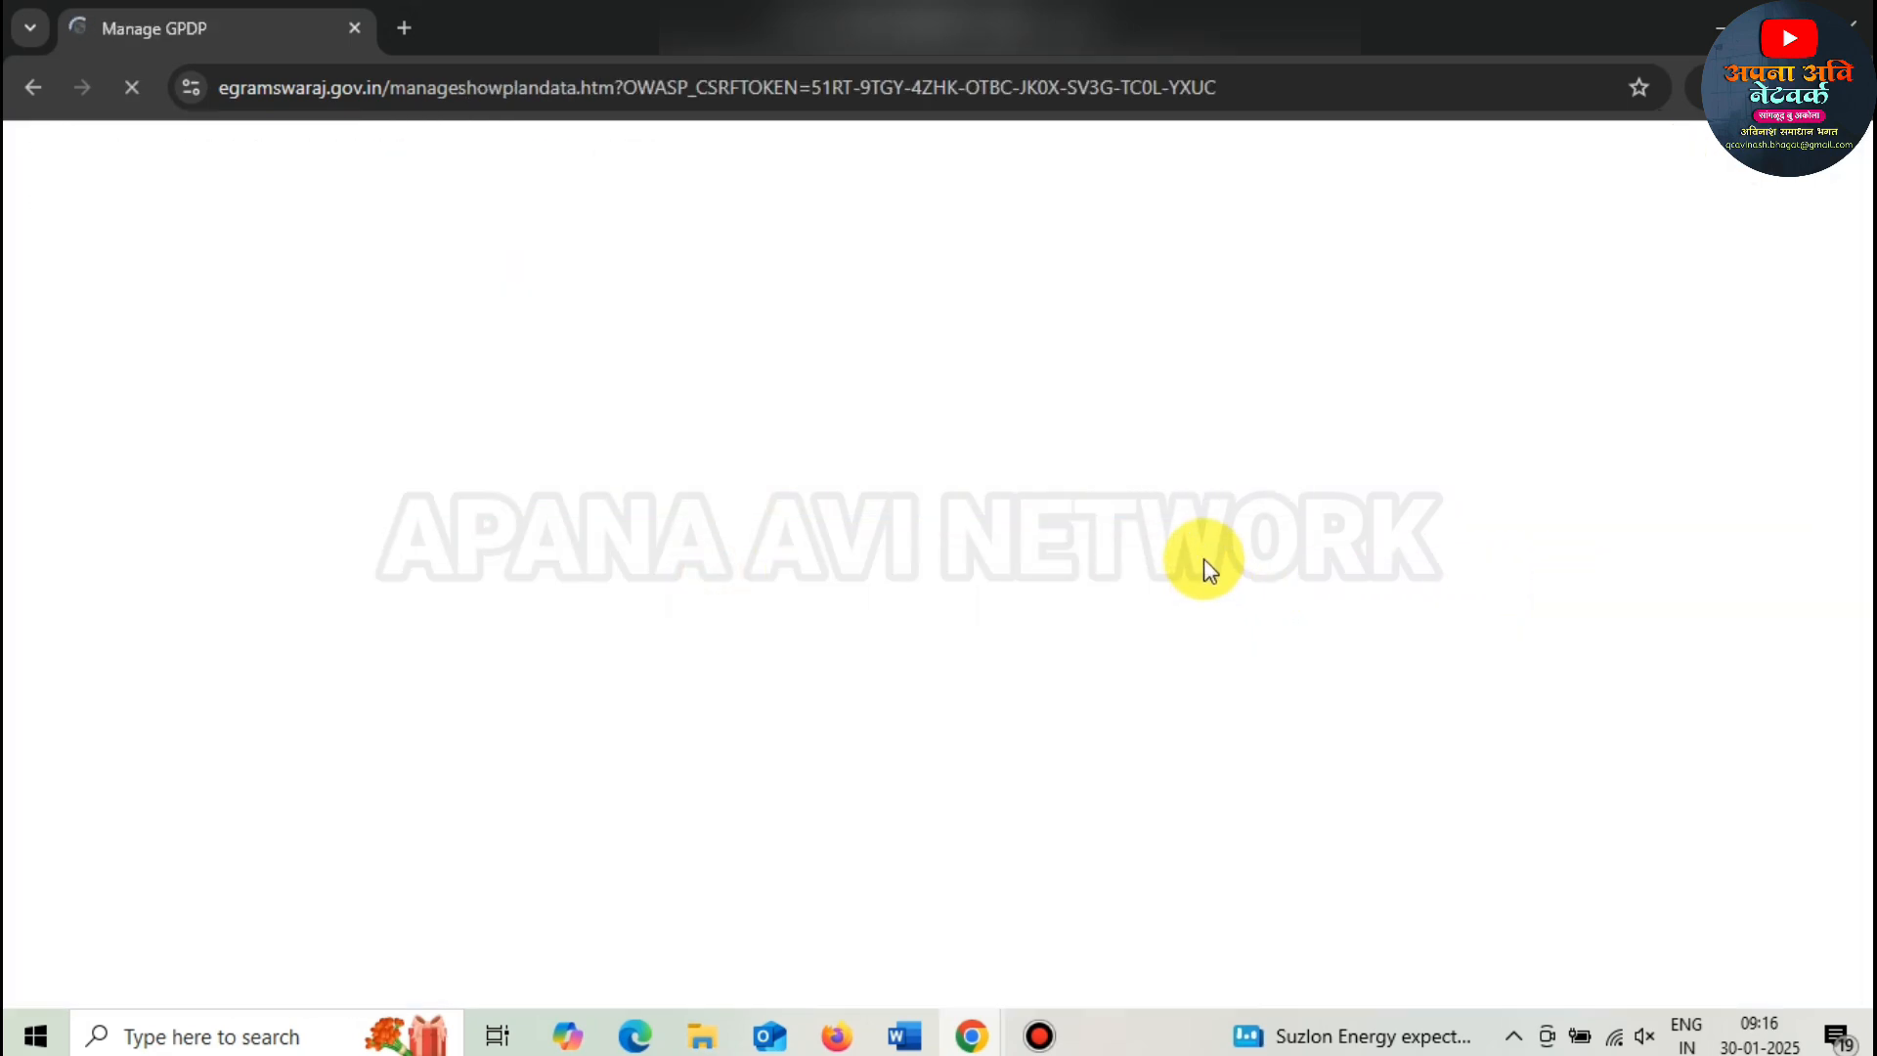
scroll(1205, 559, "down", 5)
left_click(1269, 584)
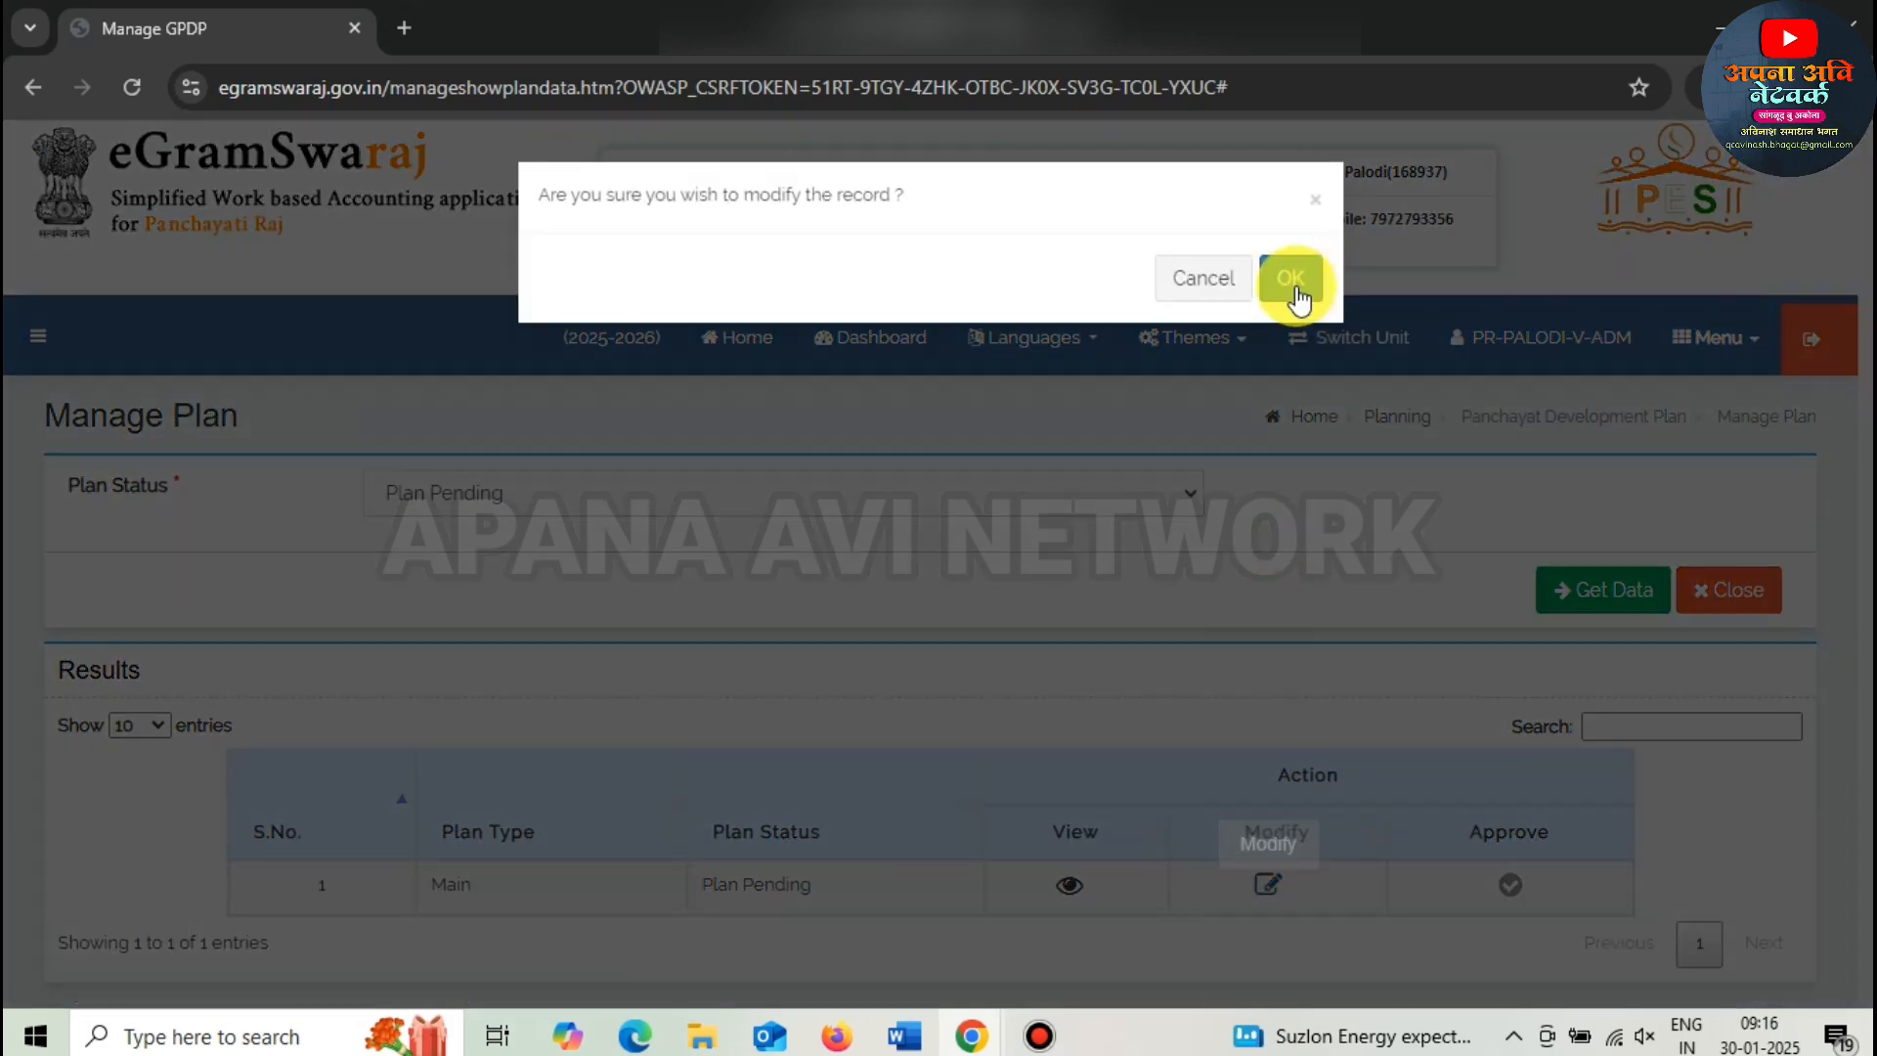
left_click(1291, 279)
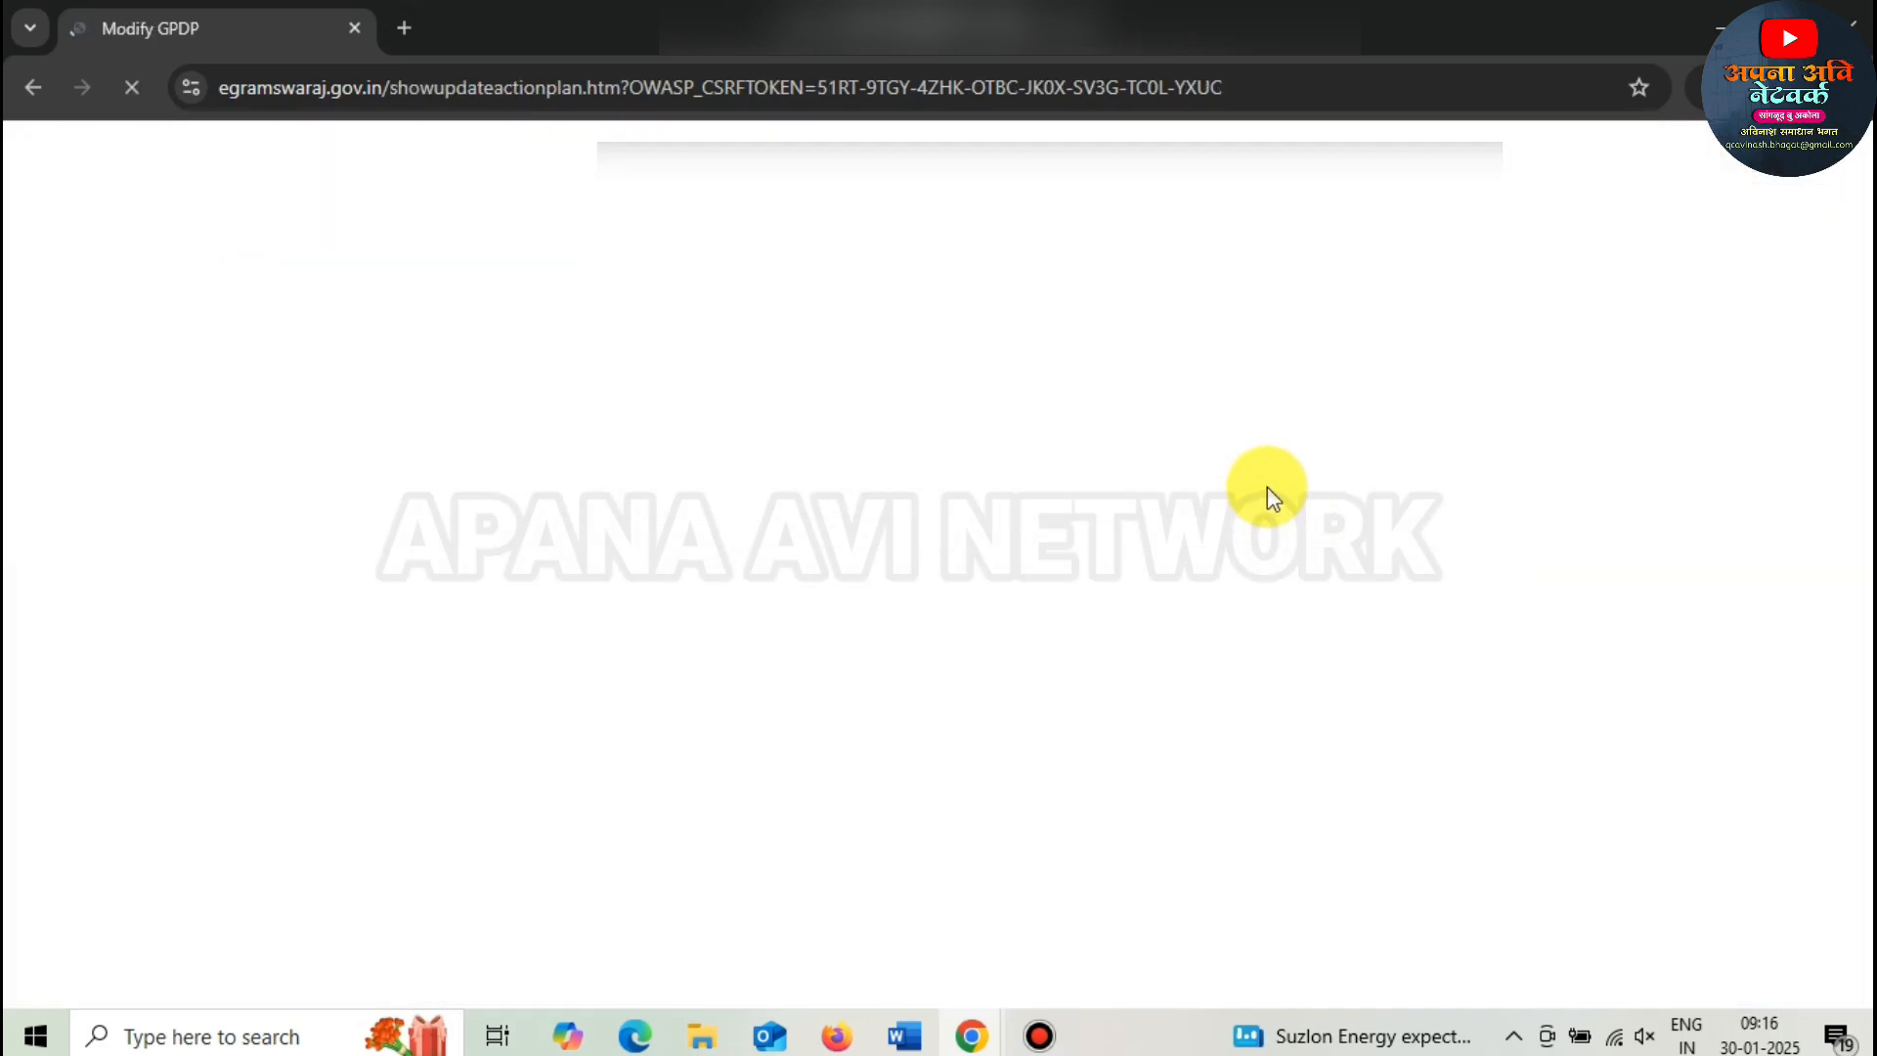
- Include the Bio Fertilizer Purchase Distribution activity in the development plan
scroll(1234, 508, "down", 15)
scroll(1217, 774, "down", 10)
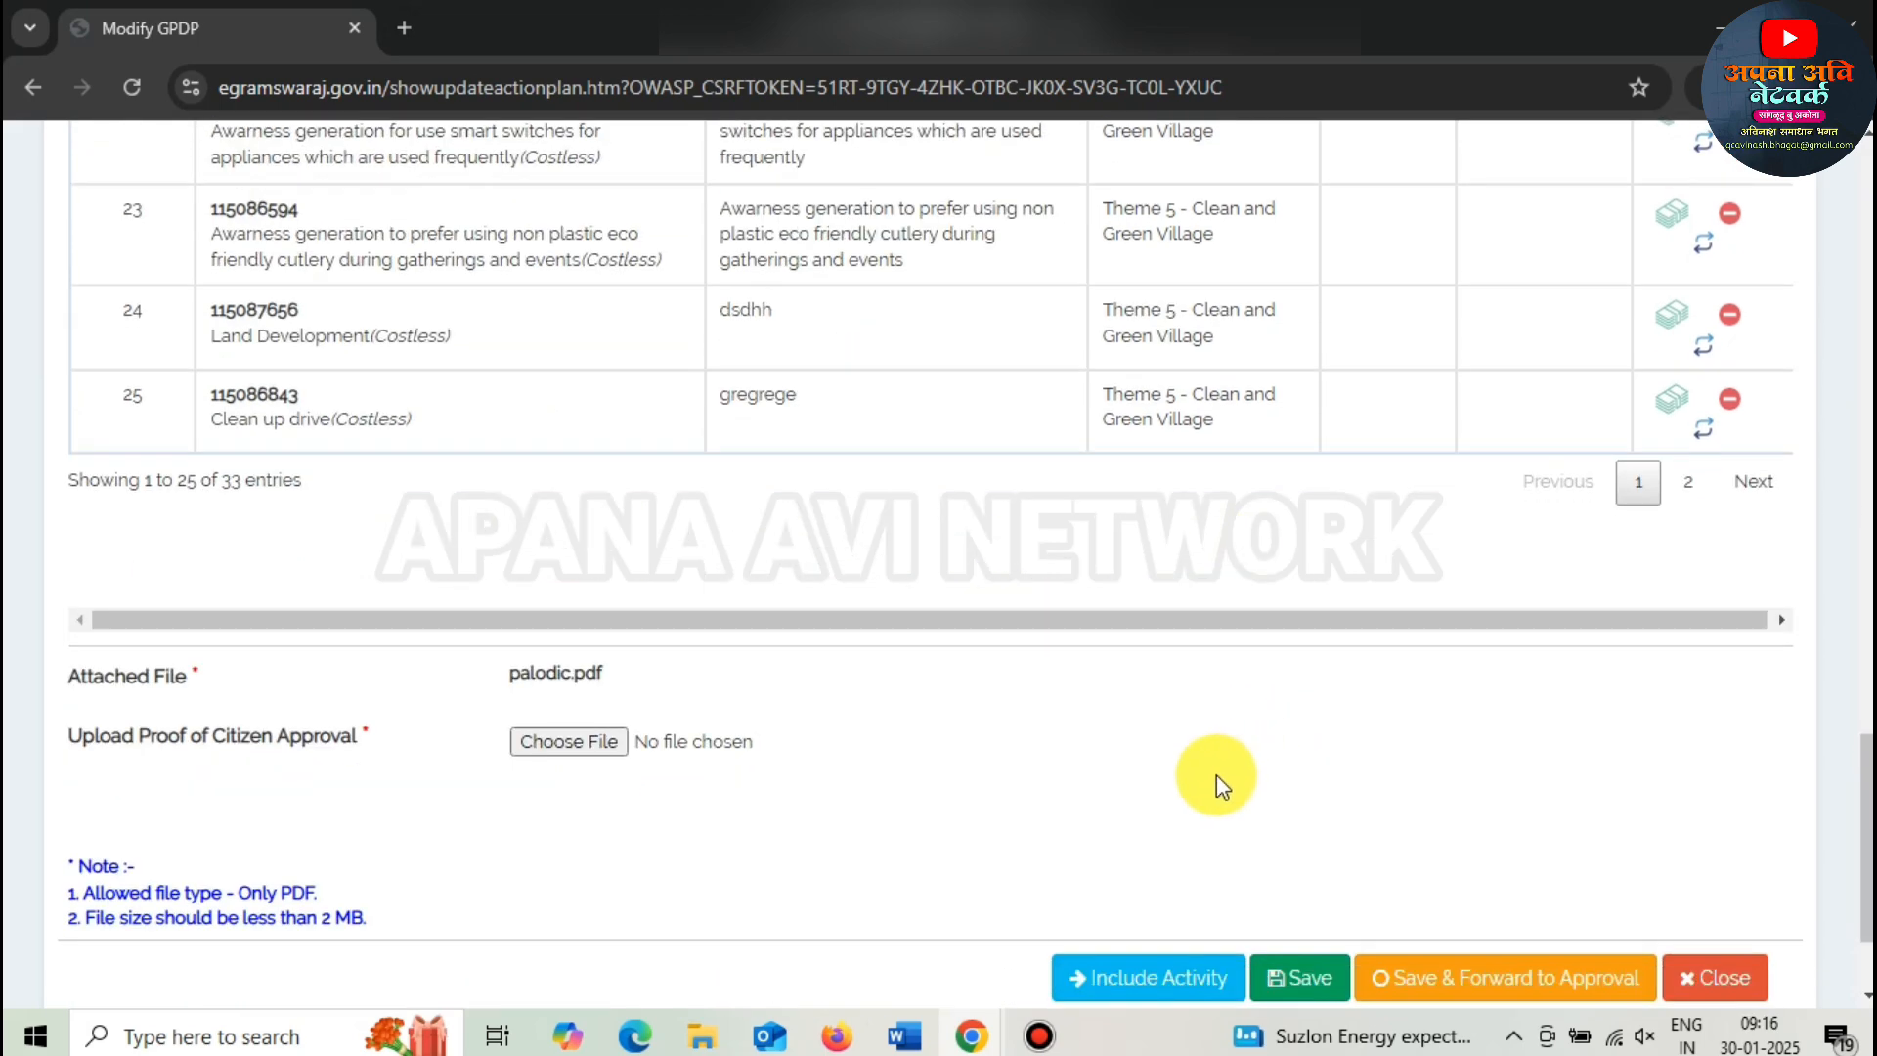
left_click(1146, 792)
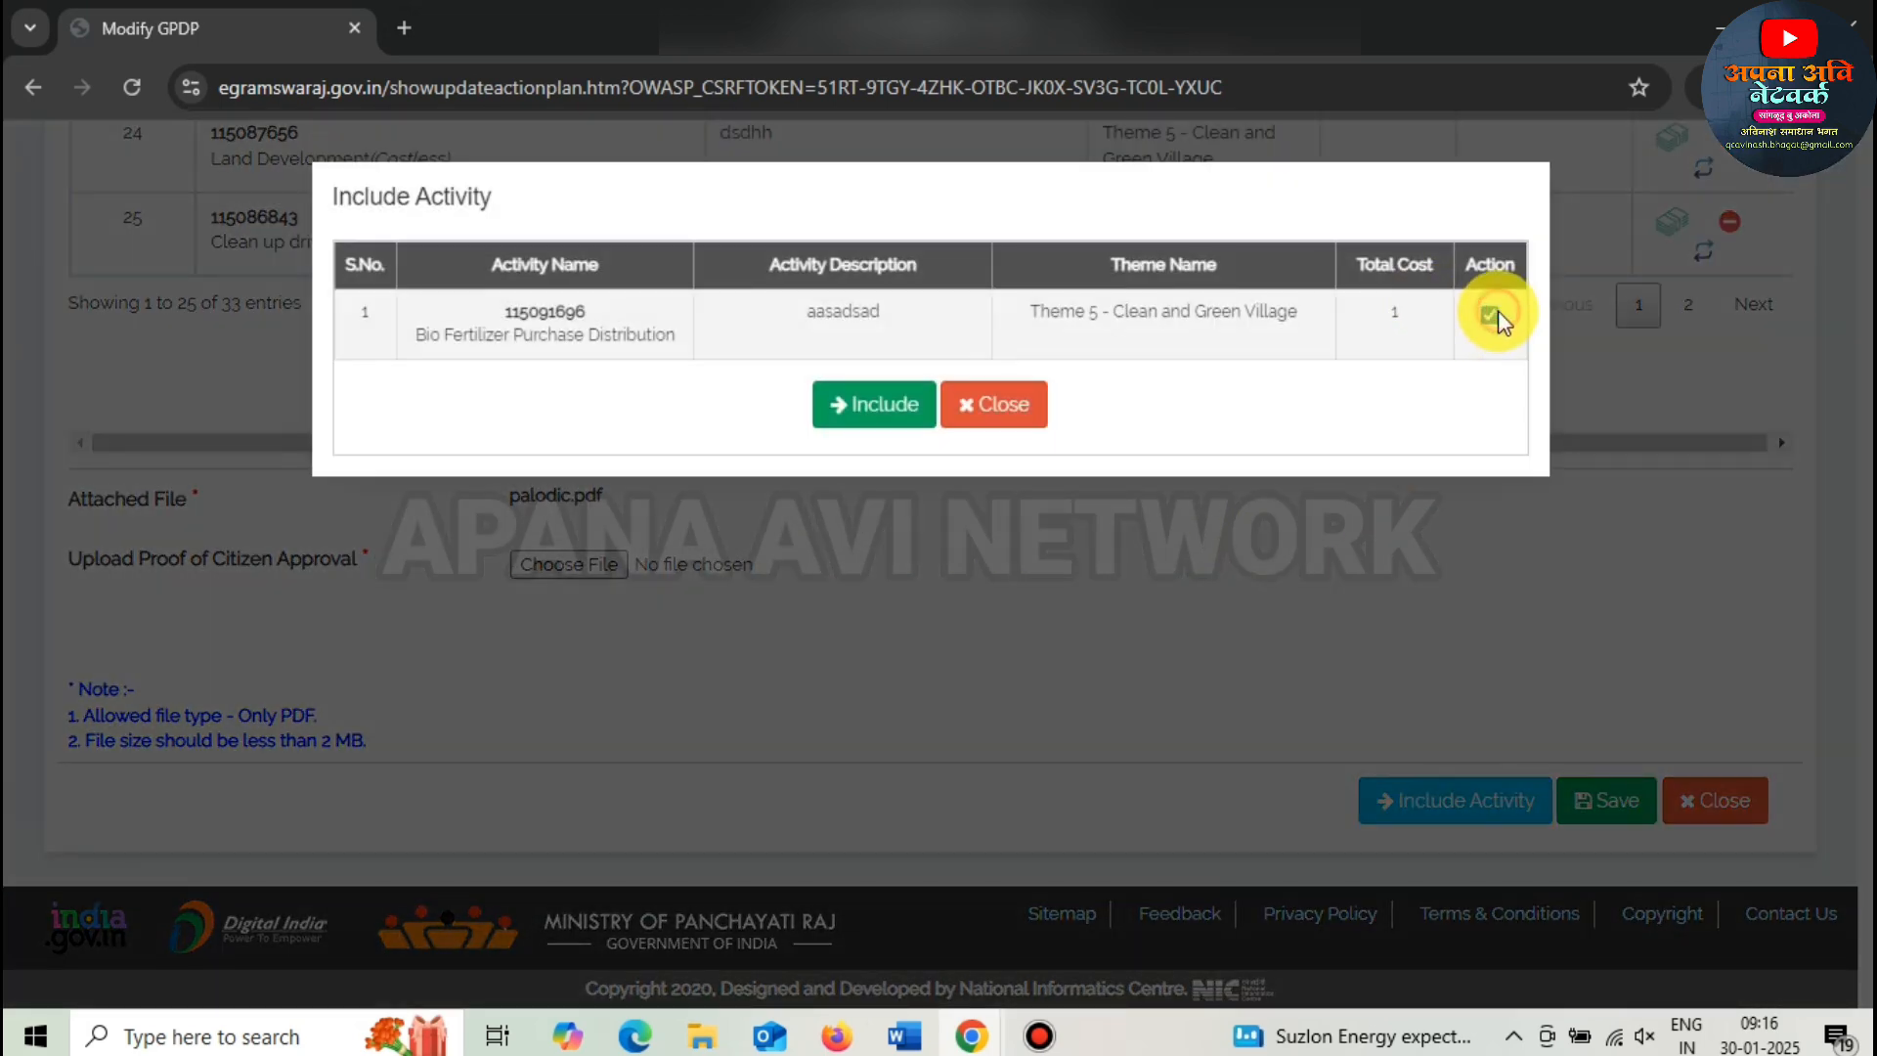
left_click(876, 404)
- Allocate Rs. 1 from the untied General portion of Own Funds to the Bio Fertilizer Purchase Distribution activity
scroll(1565, 567, "up", 3)
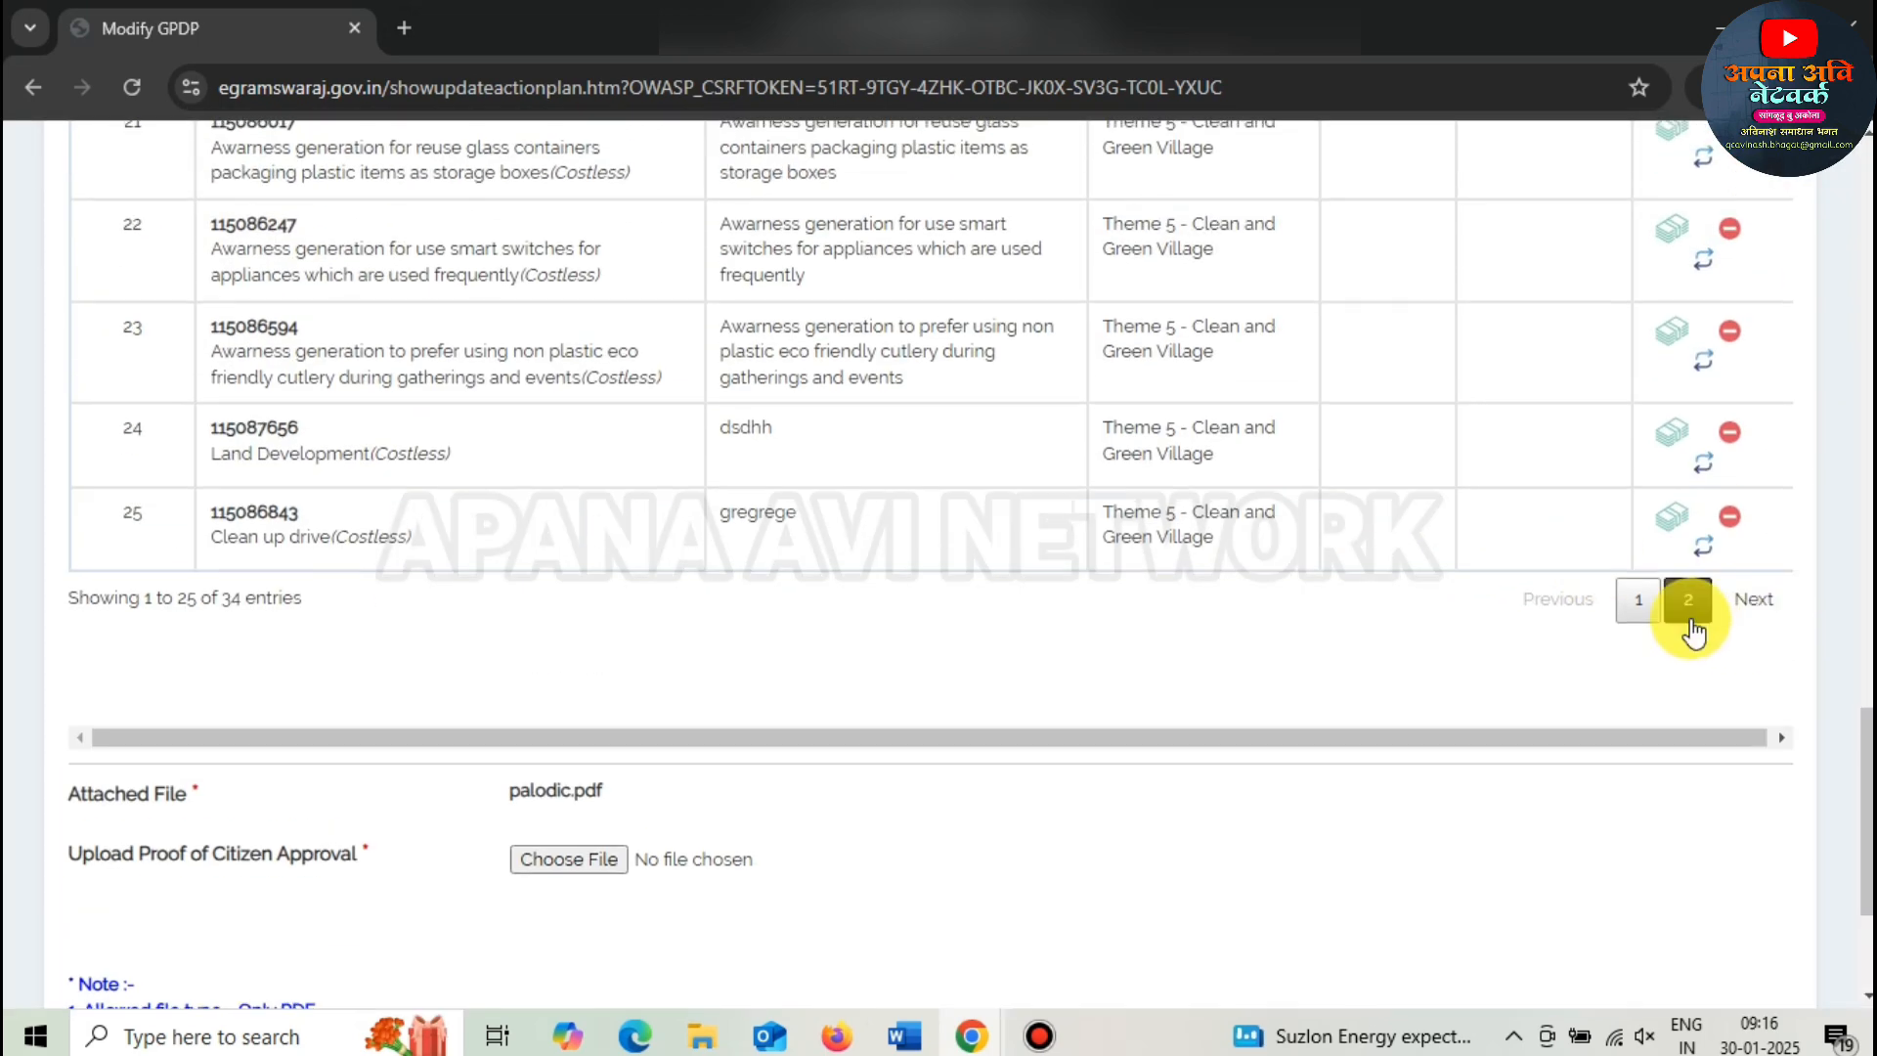
left_click(1692, 630)
scroll(1676, 621, "up", 1)
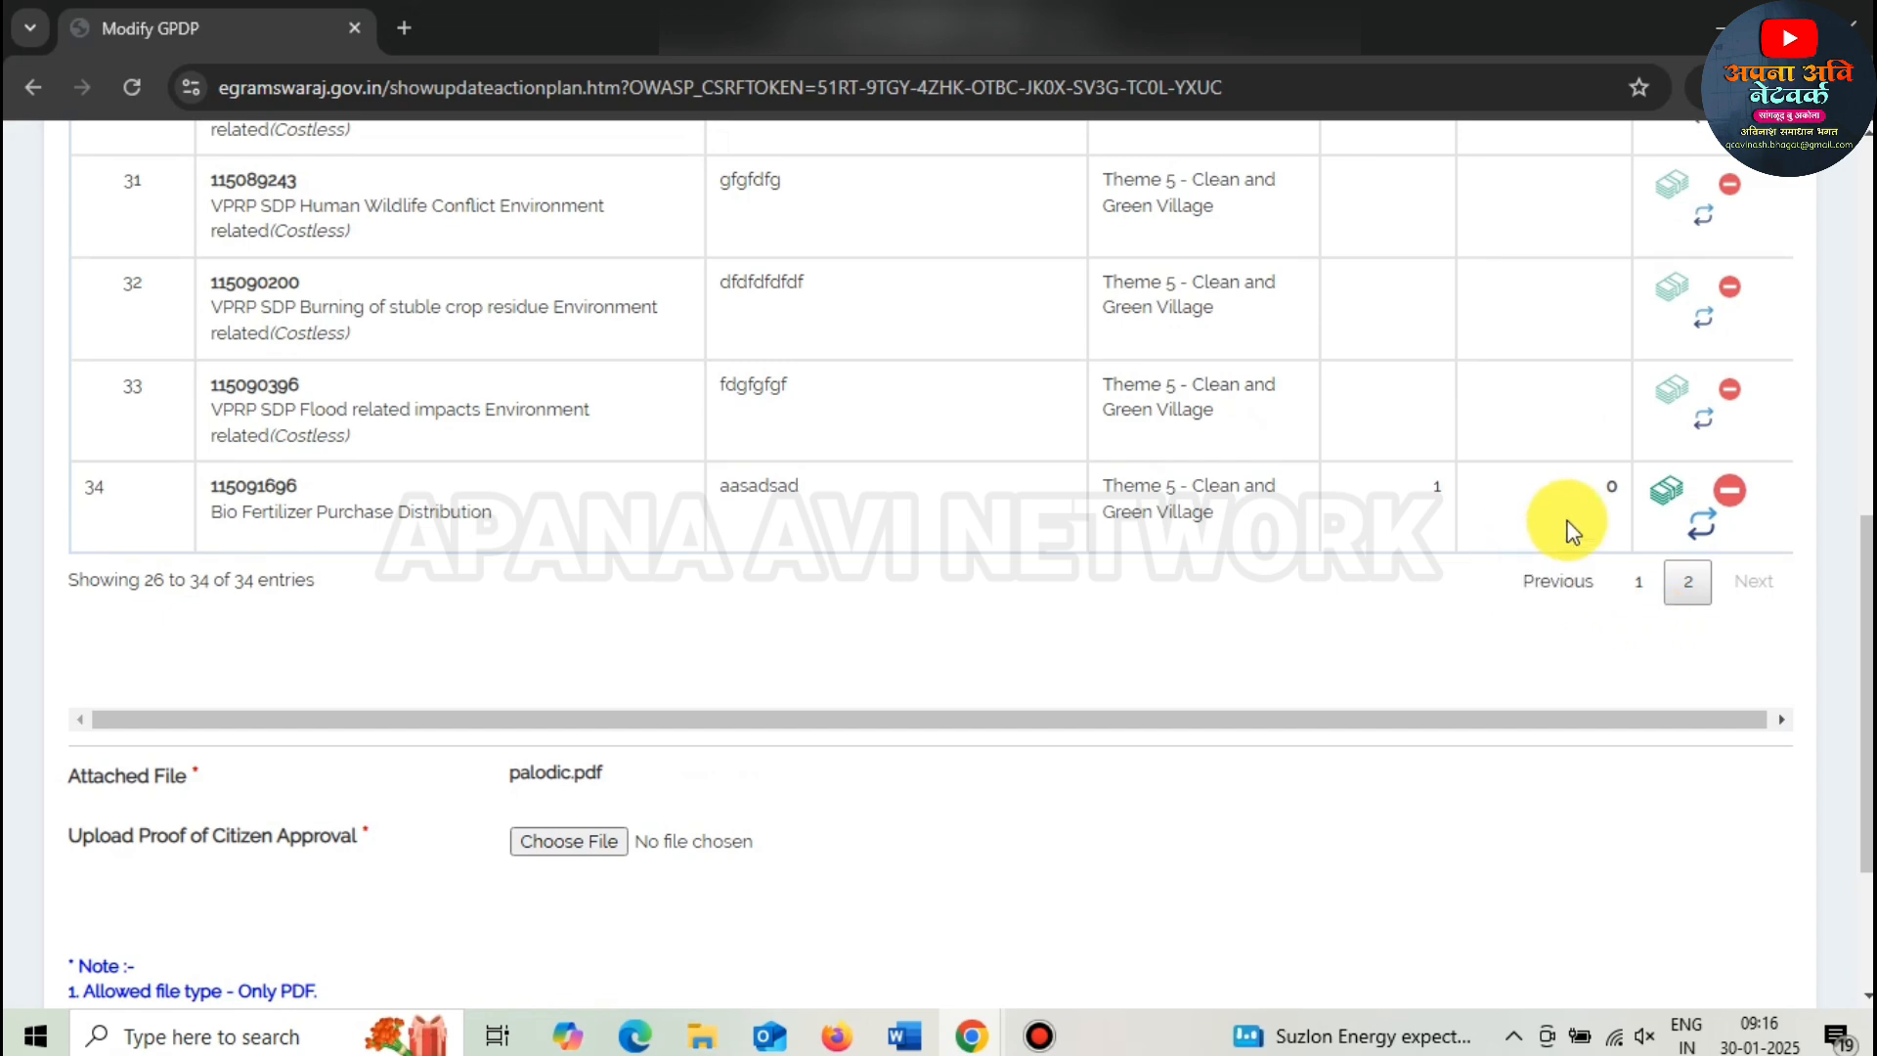
left_click(1666, 491)
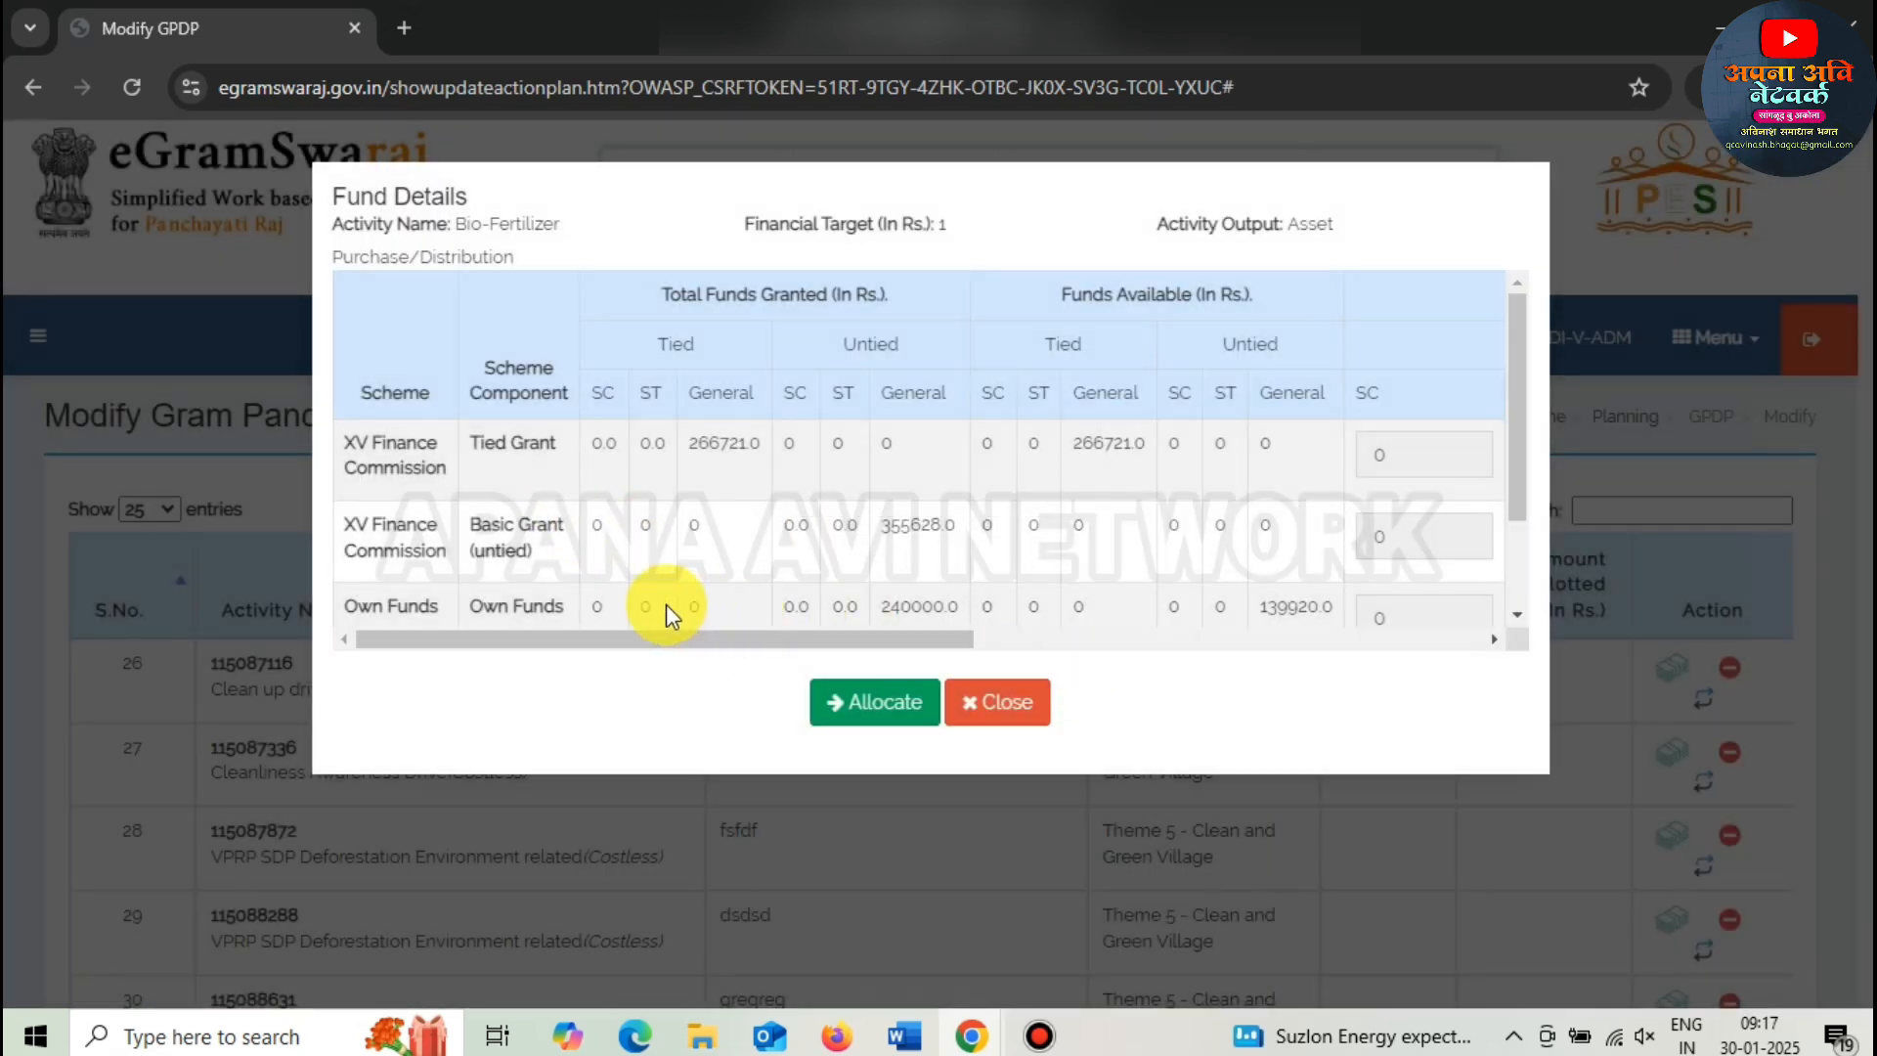
scroll(666, 605, "down", 3)
left_click(1036, 638)
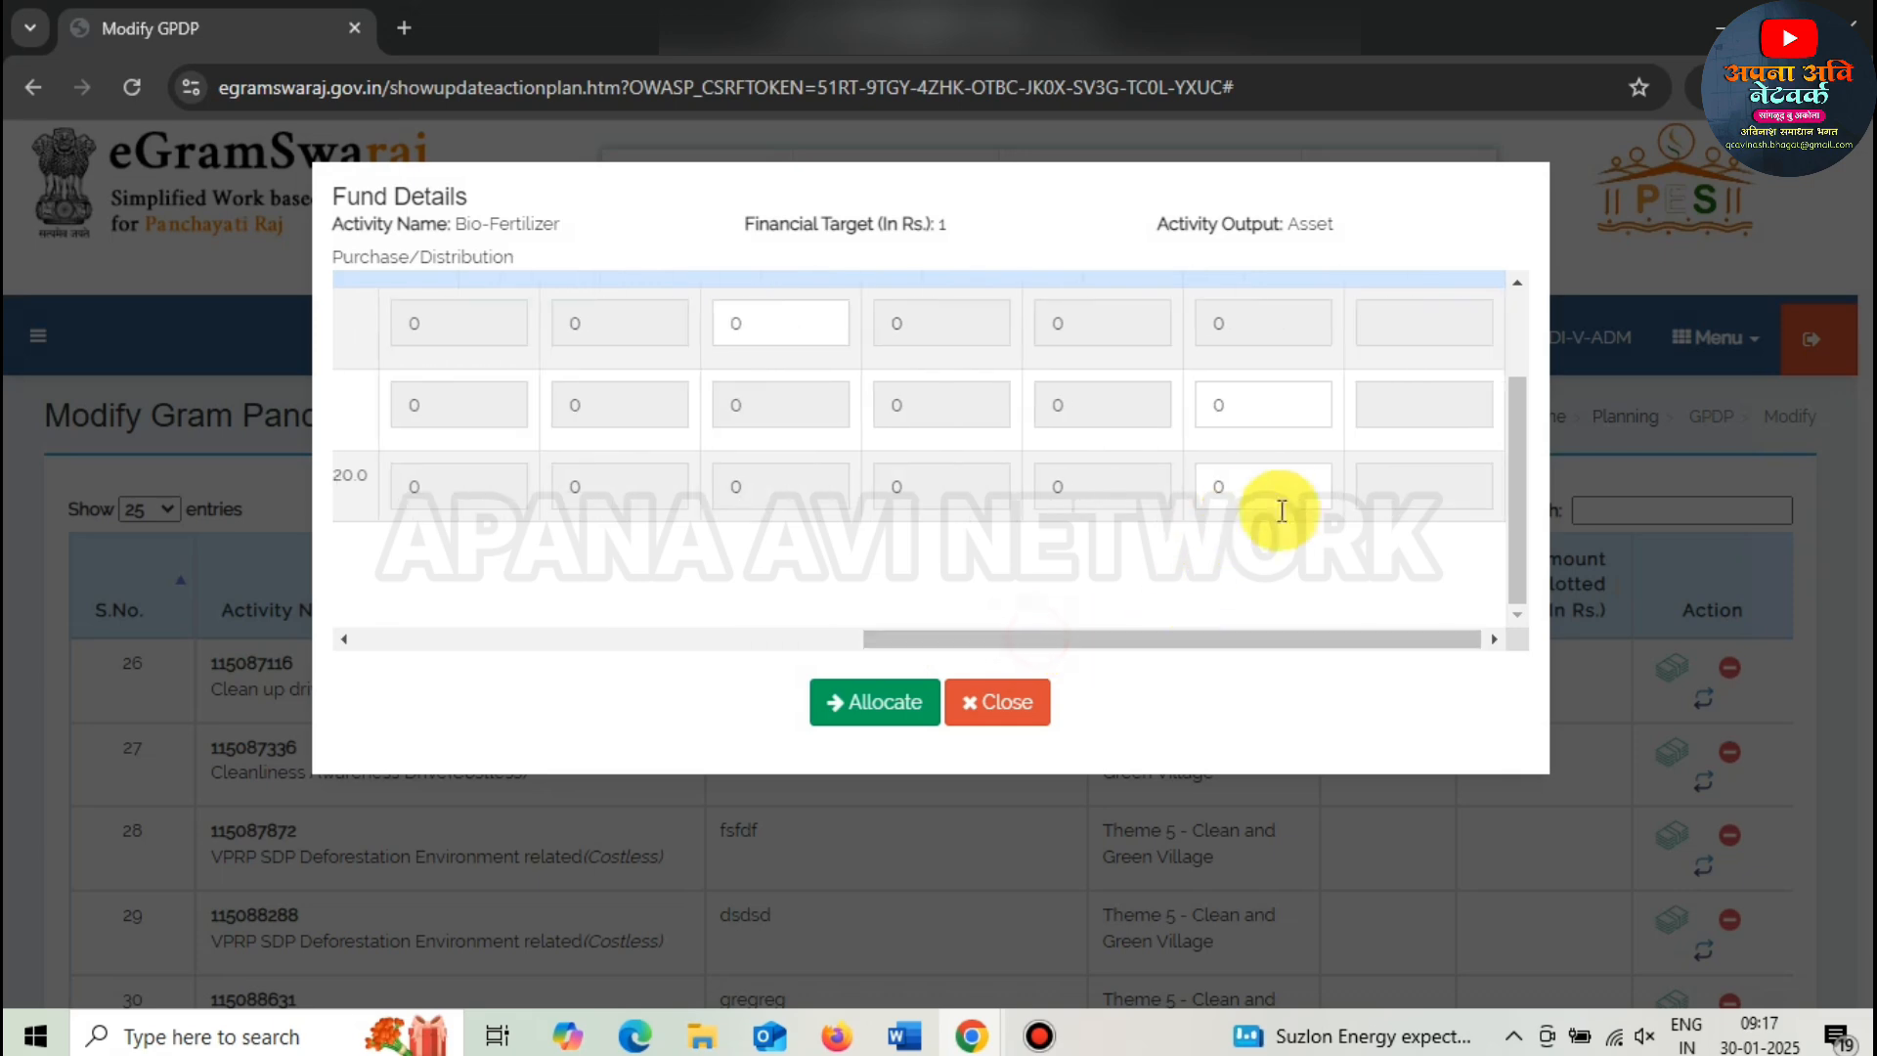
type("1")
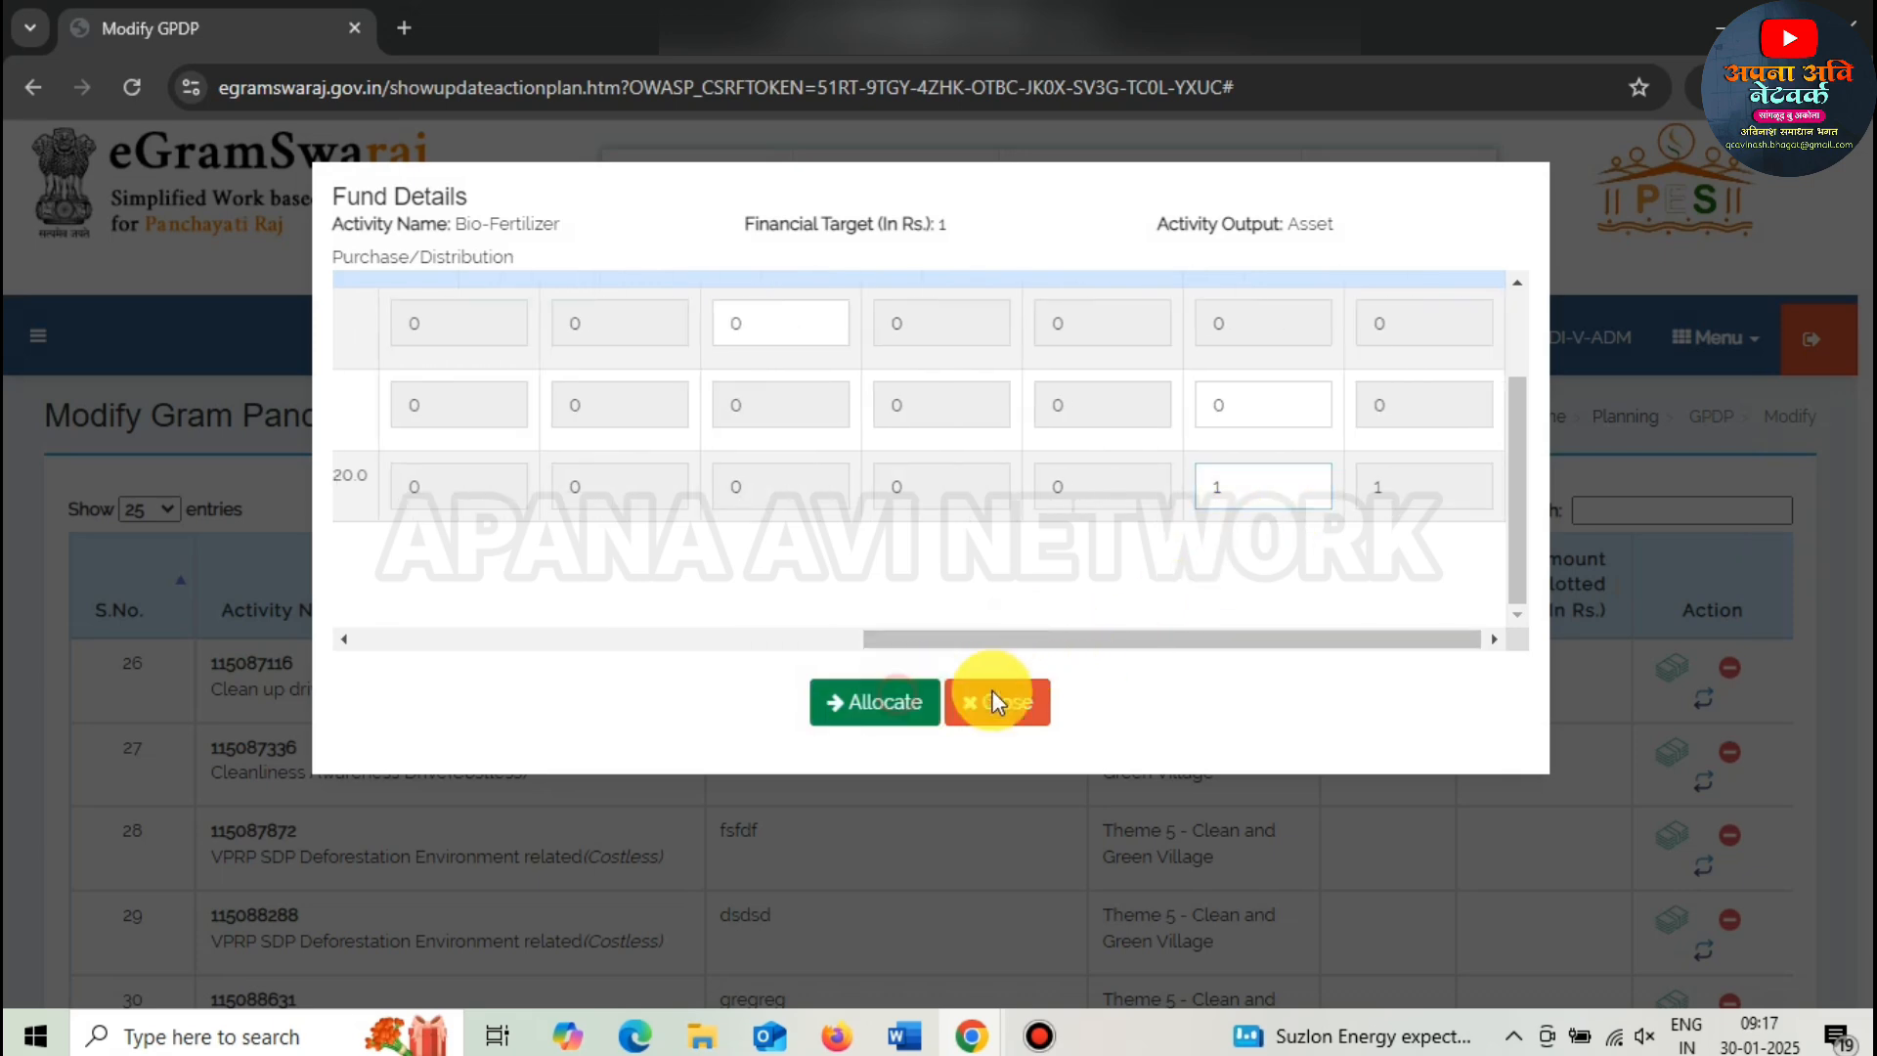
left_click(994, 700)
- Save the modified Gram Panchayat Development Plan and dismiss the message
scroll(1362, 616, "down", 10)
scroll(1652, 386, "up", 1)
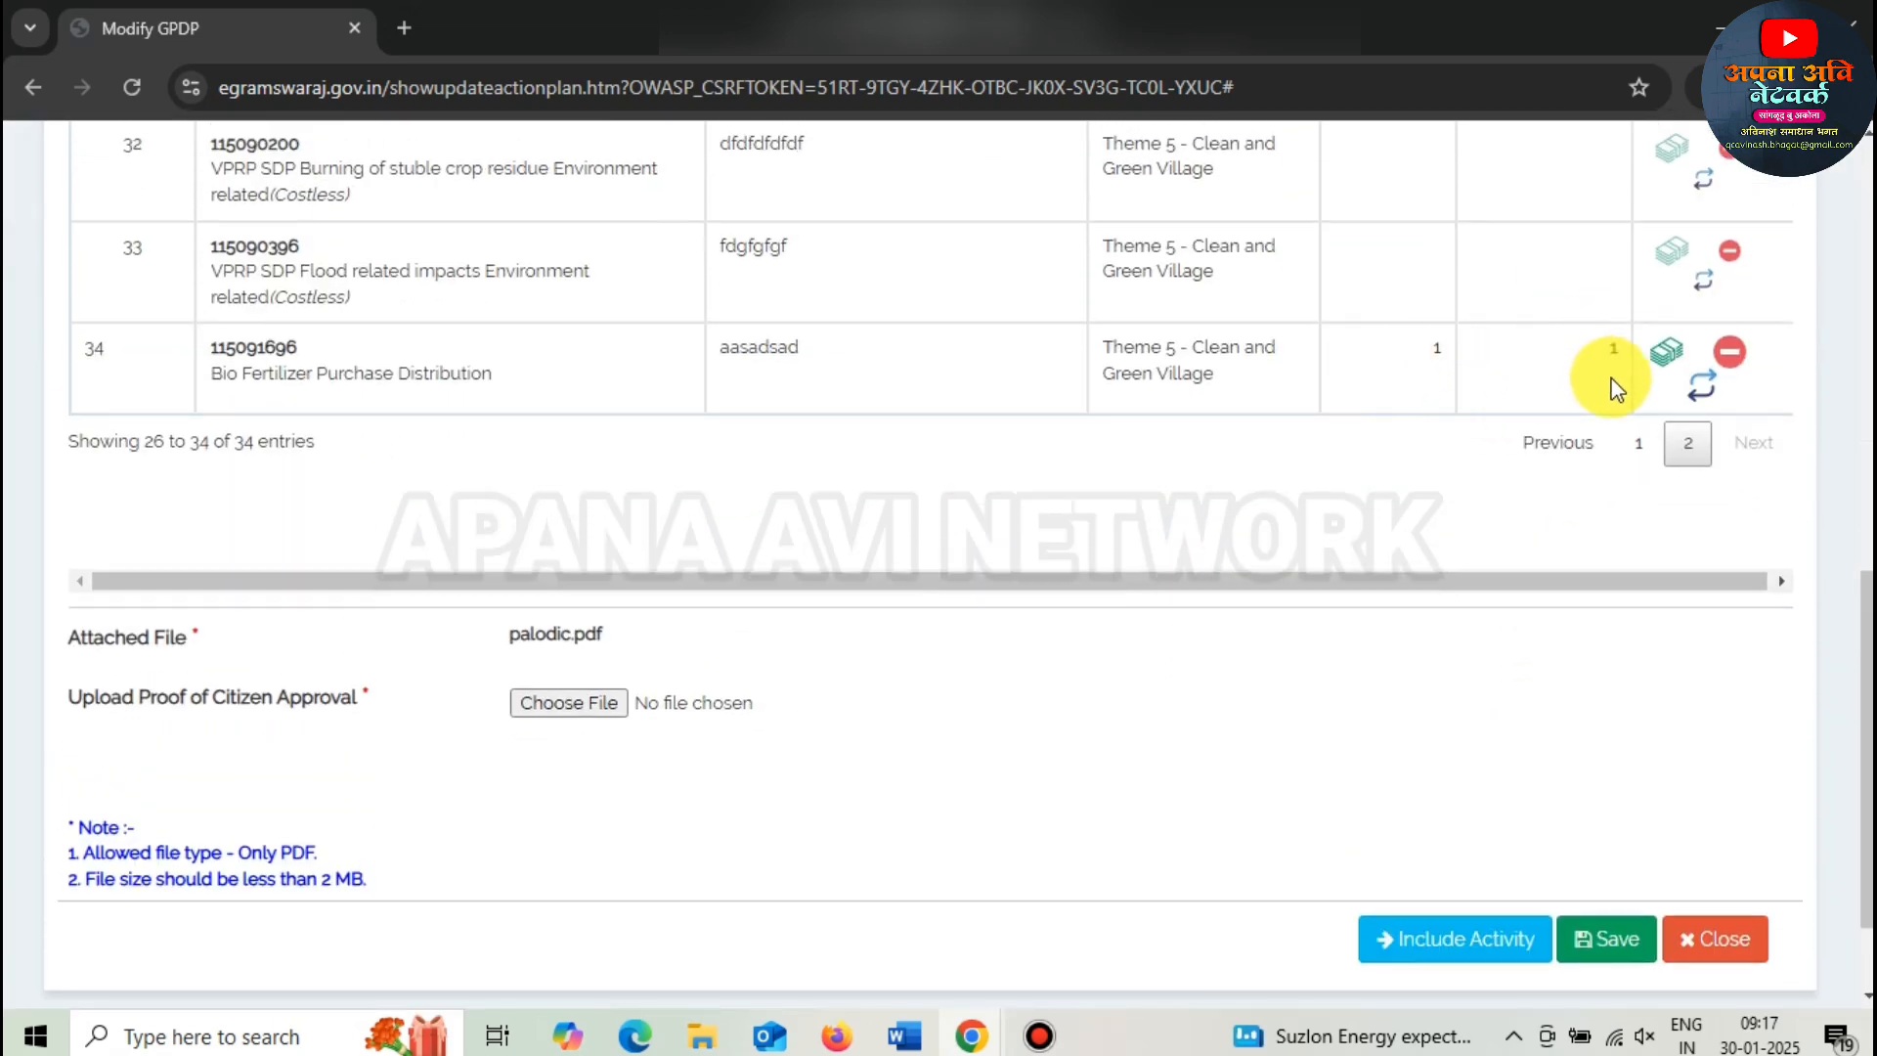
left_click(1589, 942)
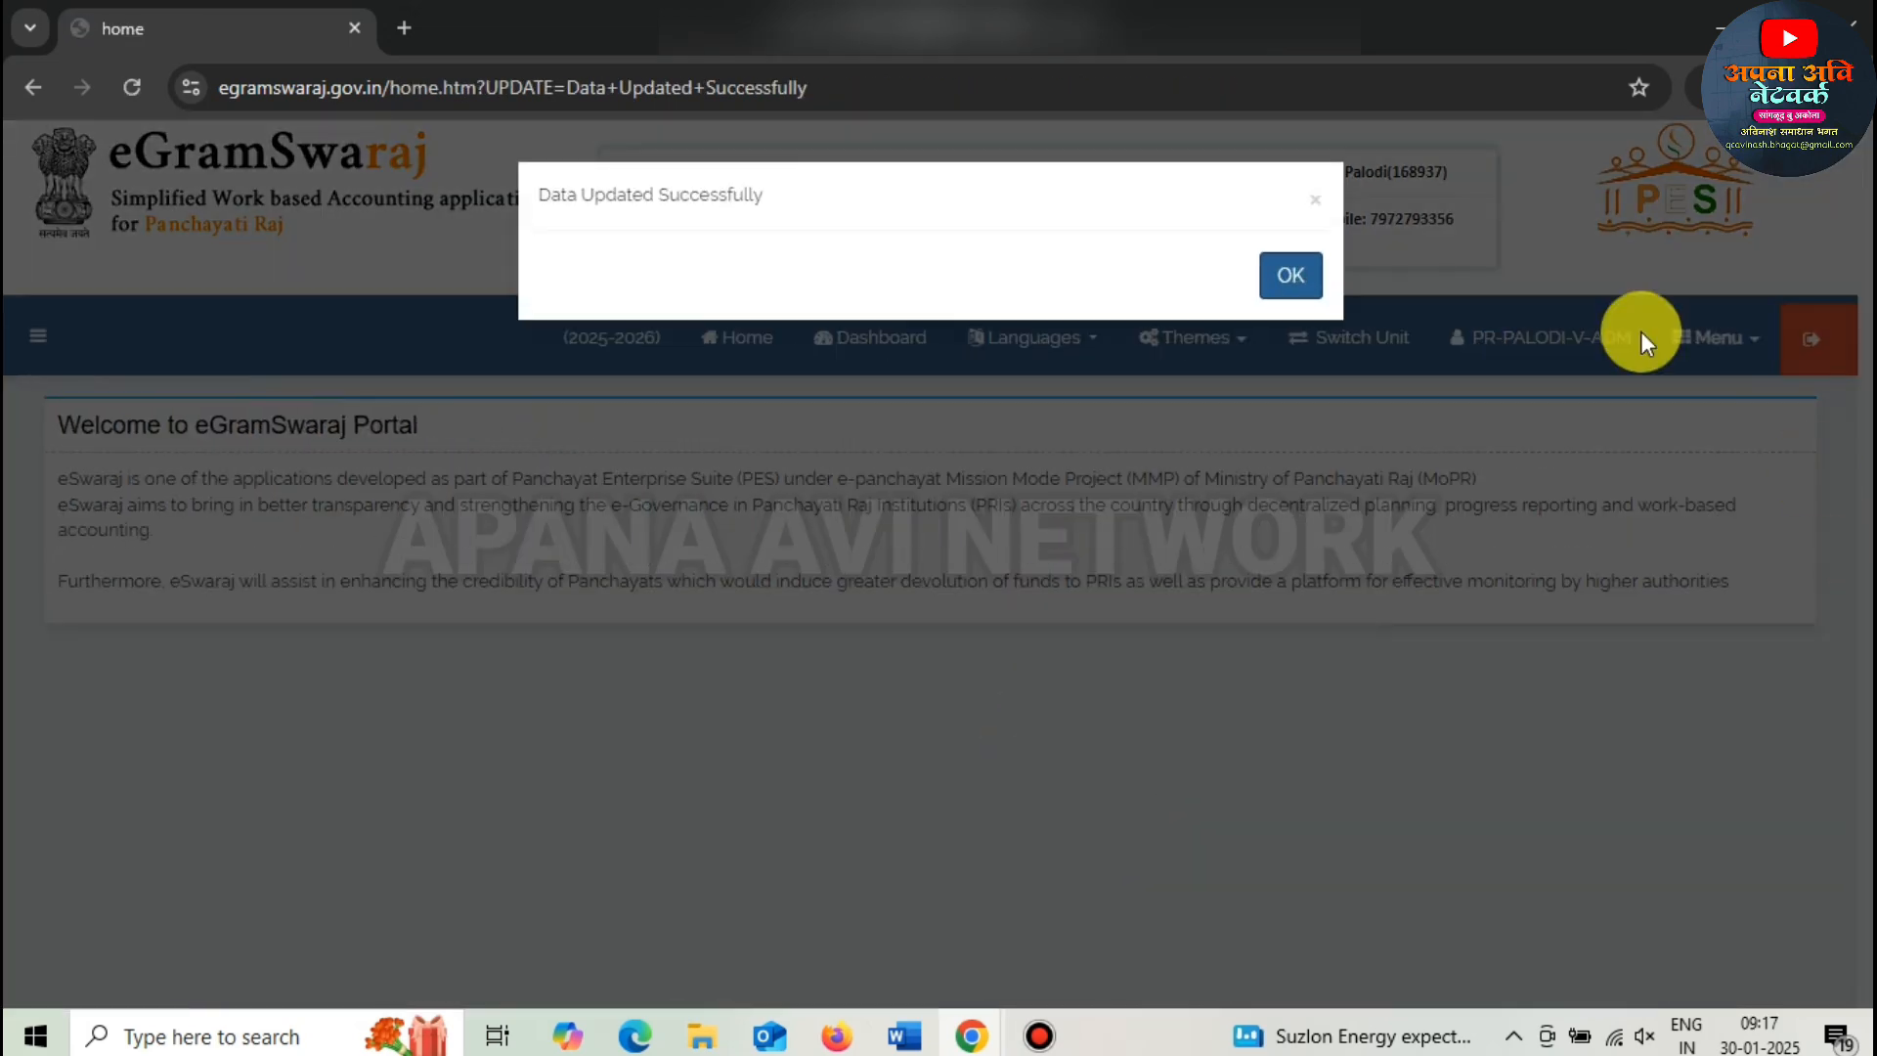
left_click(1291, 276)
- Return to the Manage Plan page under Panchayat Development Plan
left_click(38, 335)
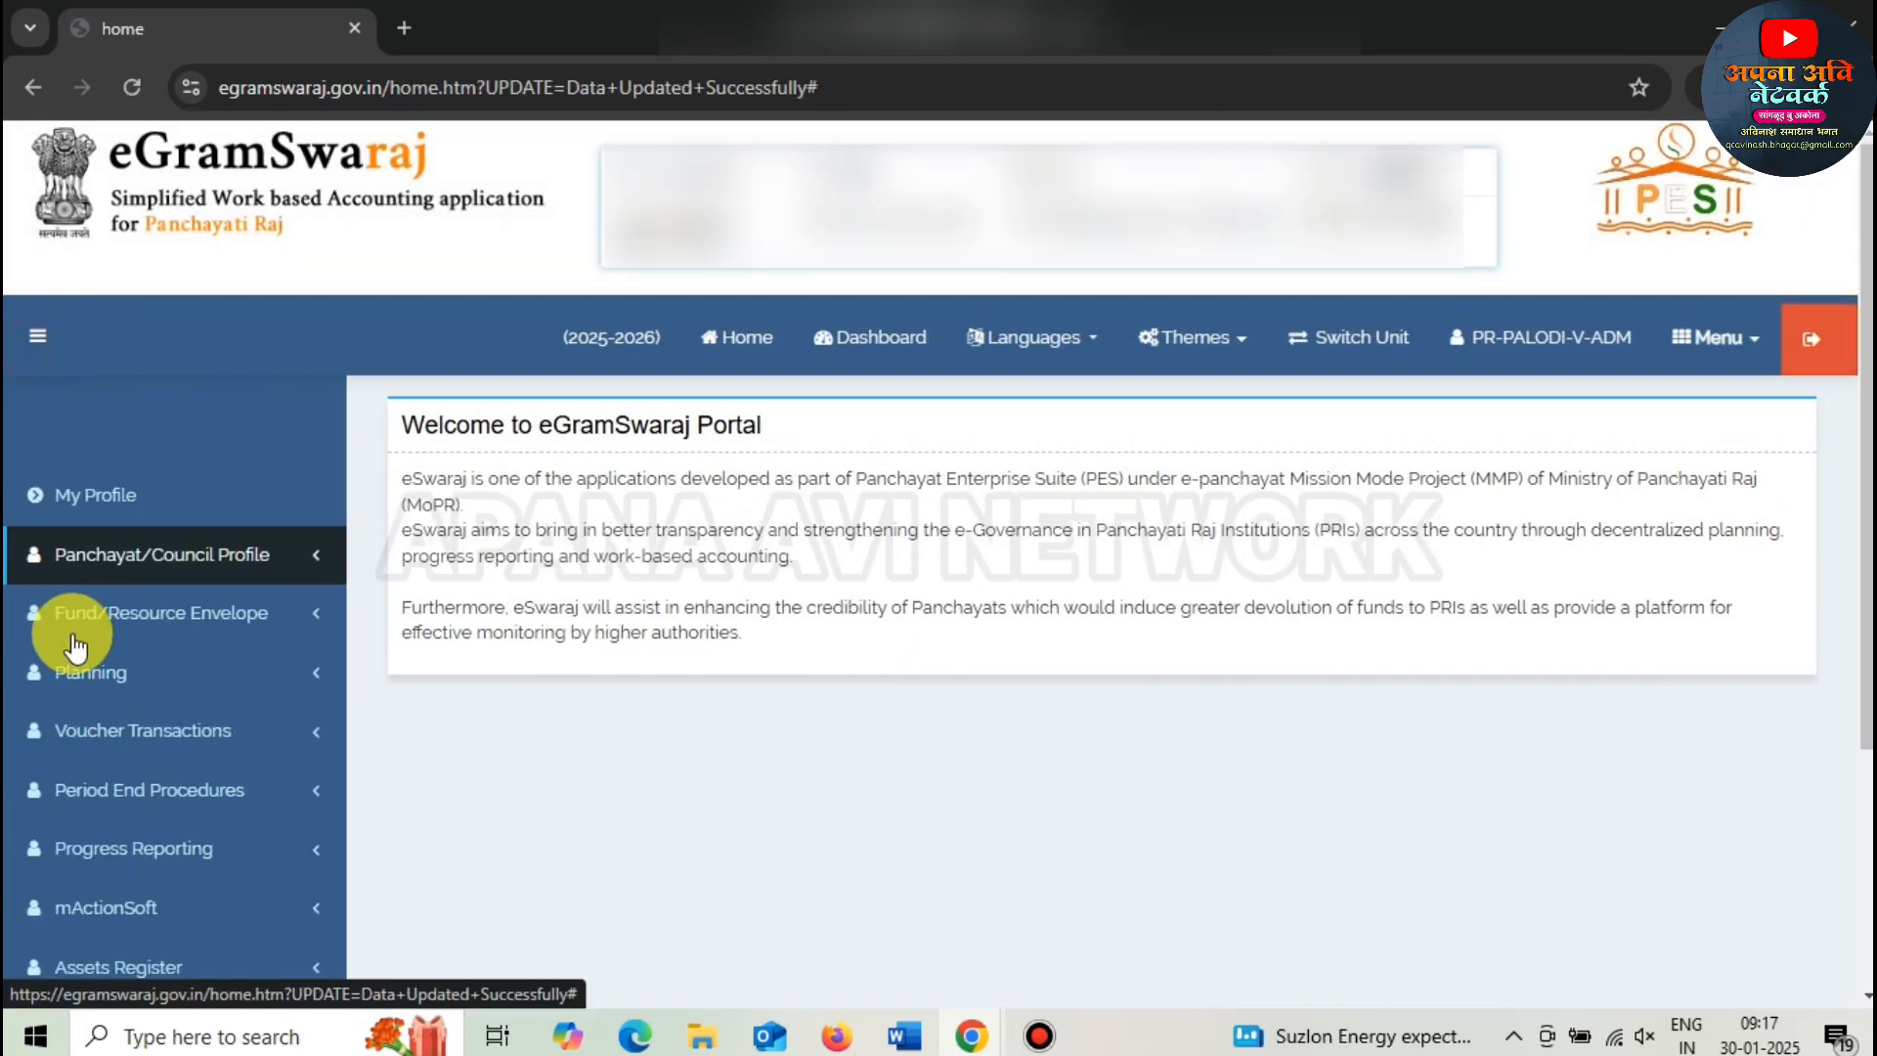
left_click(282, 687)
left_click(225, 802)
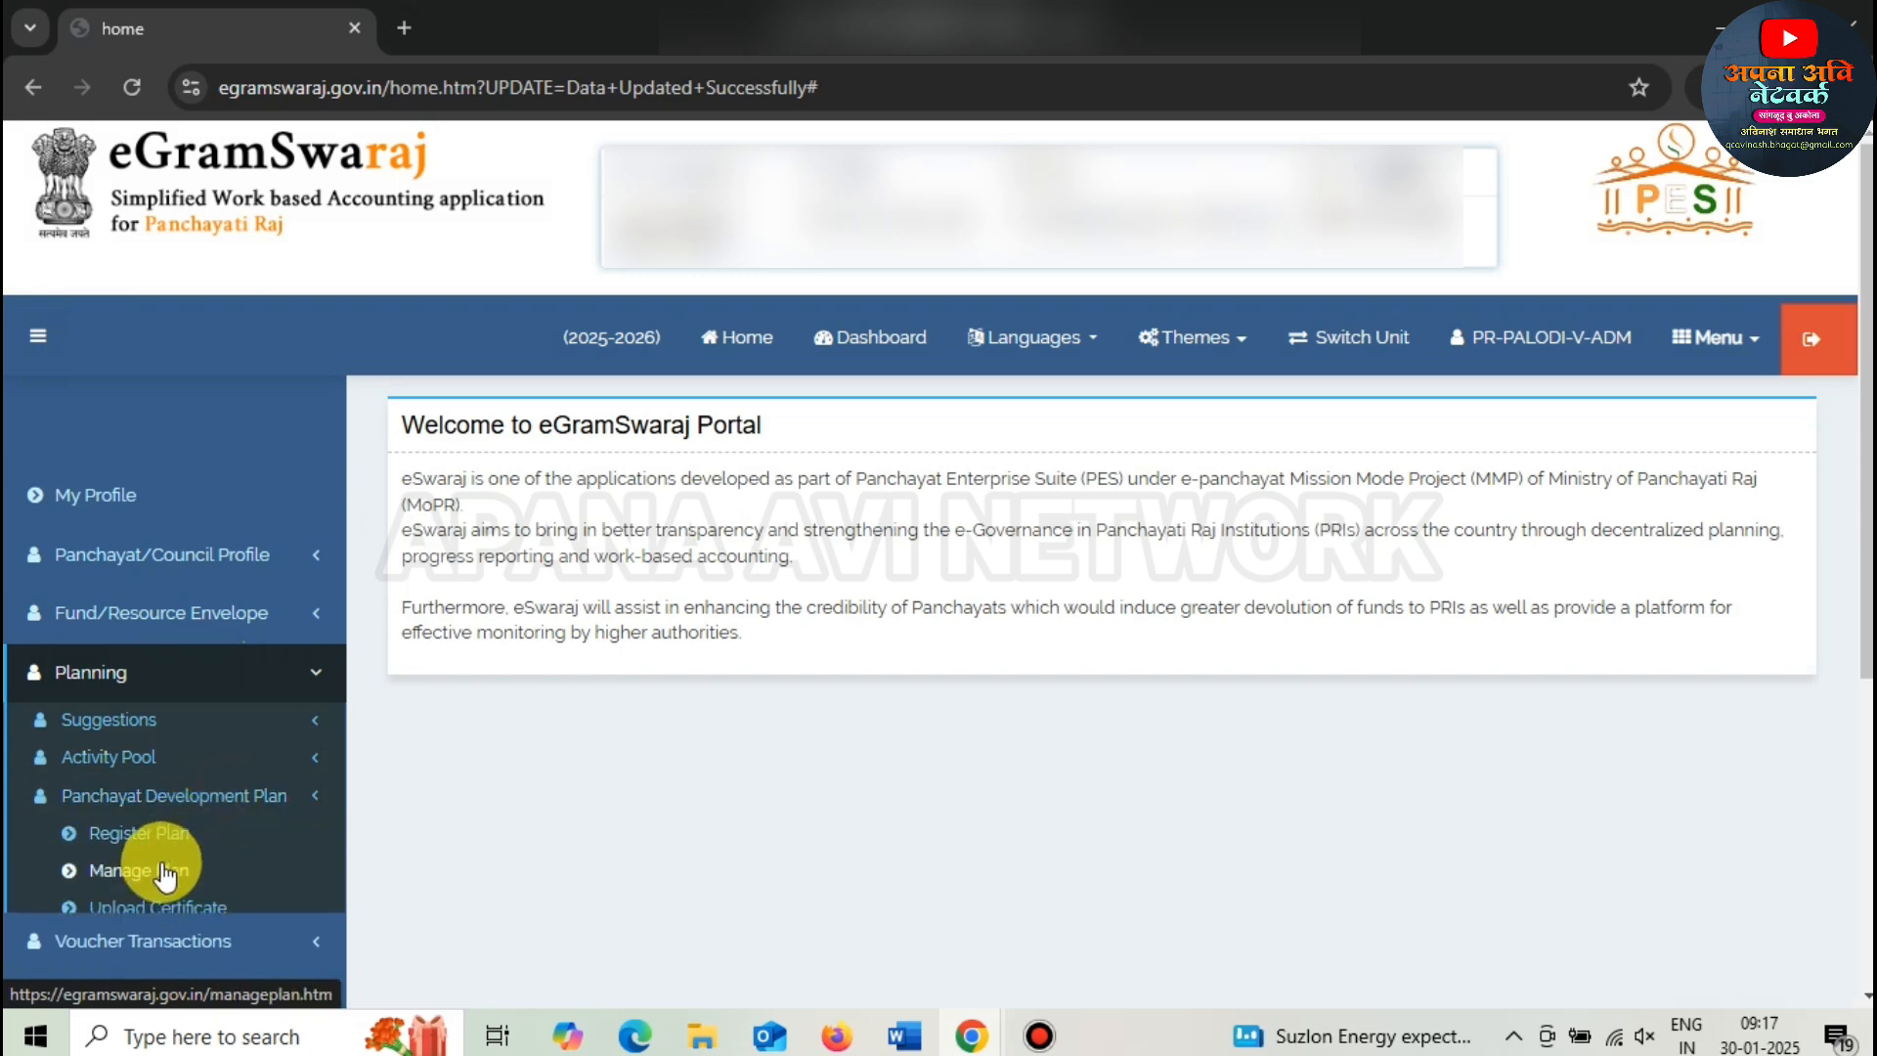
left_click(157, 856)
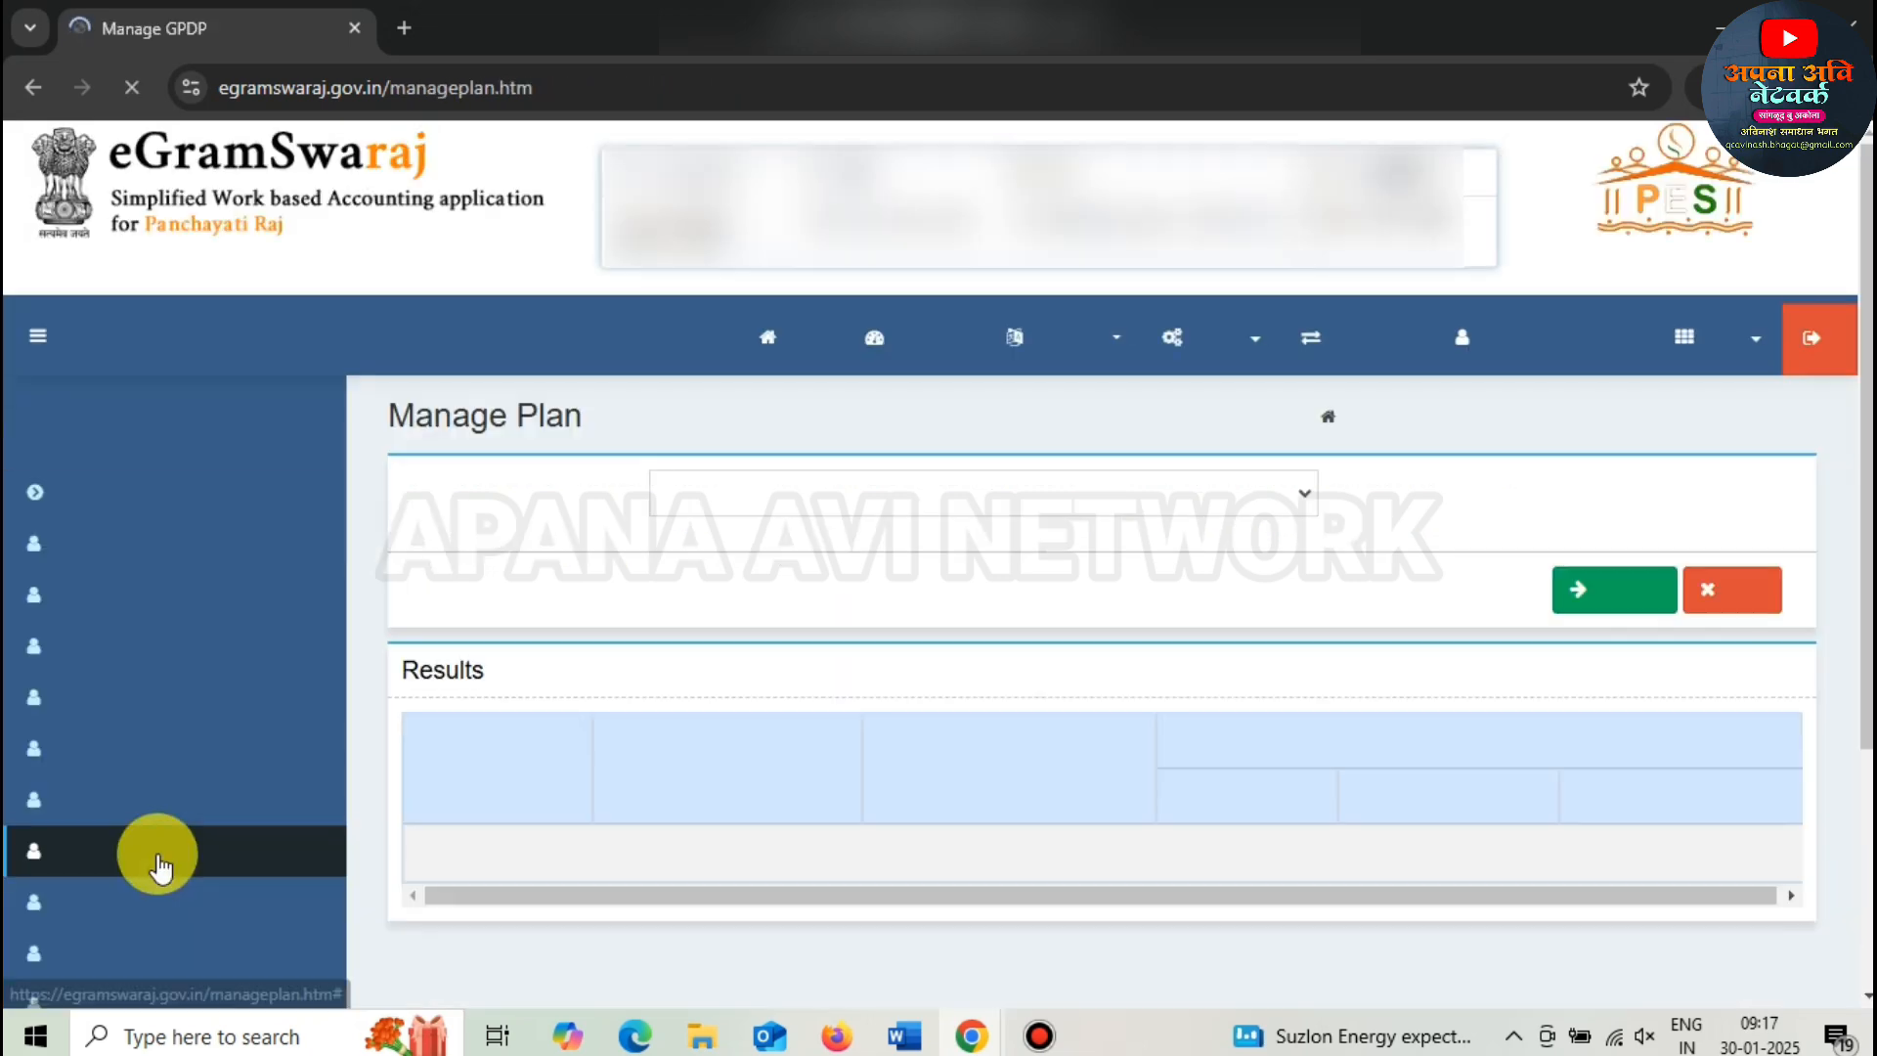
- Retrieve the plans with status Plan Pending
left_click(489, 499)
left_click(478, 577)
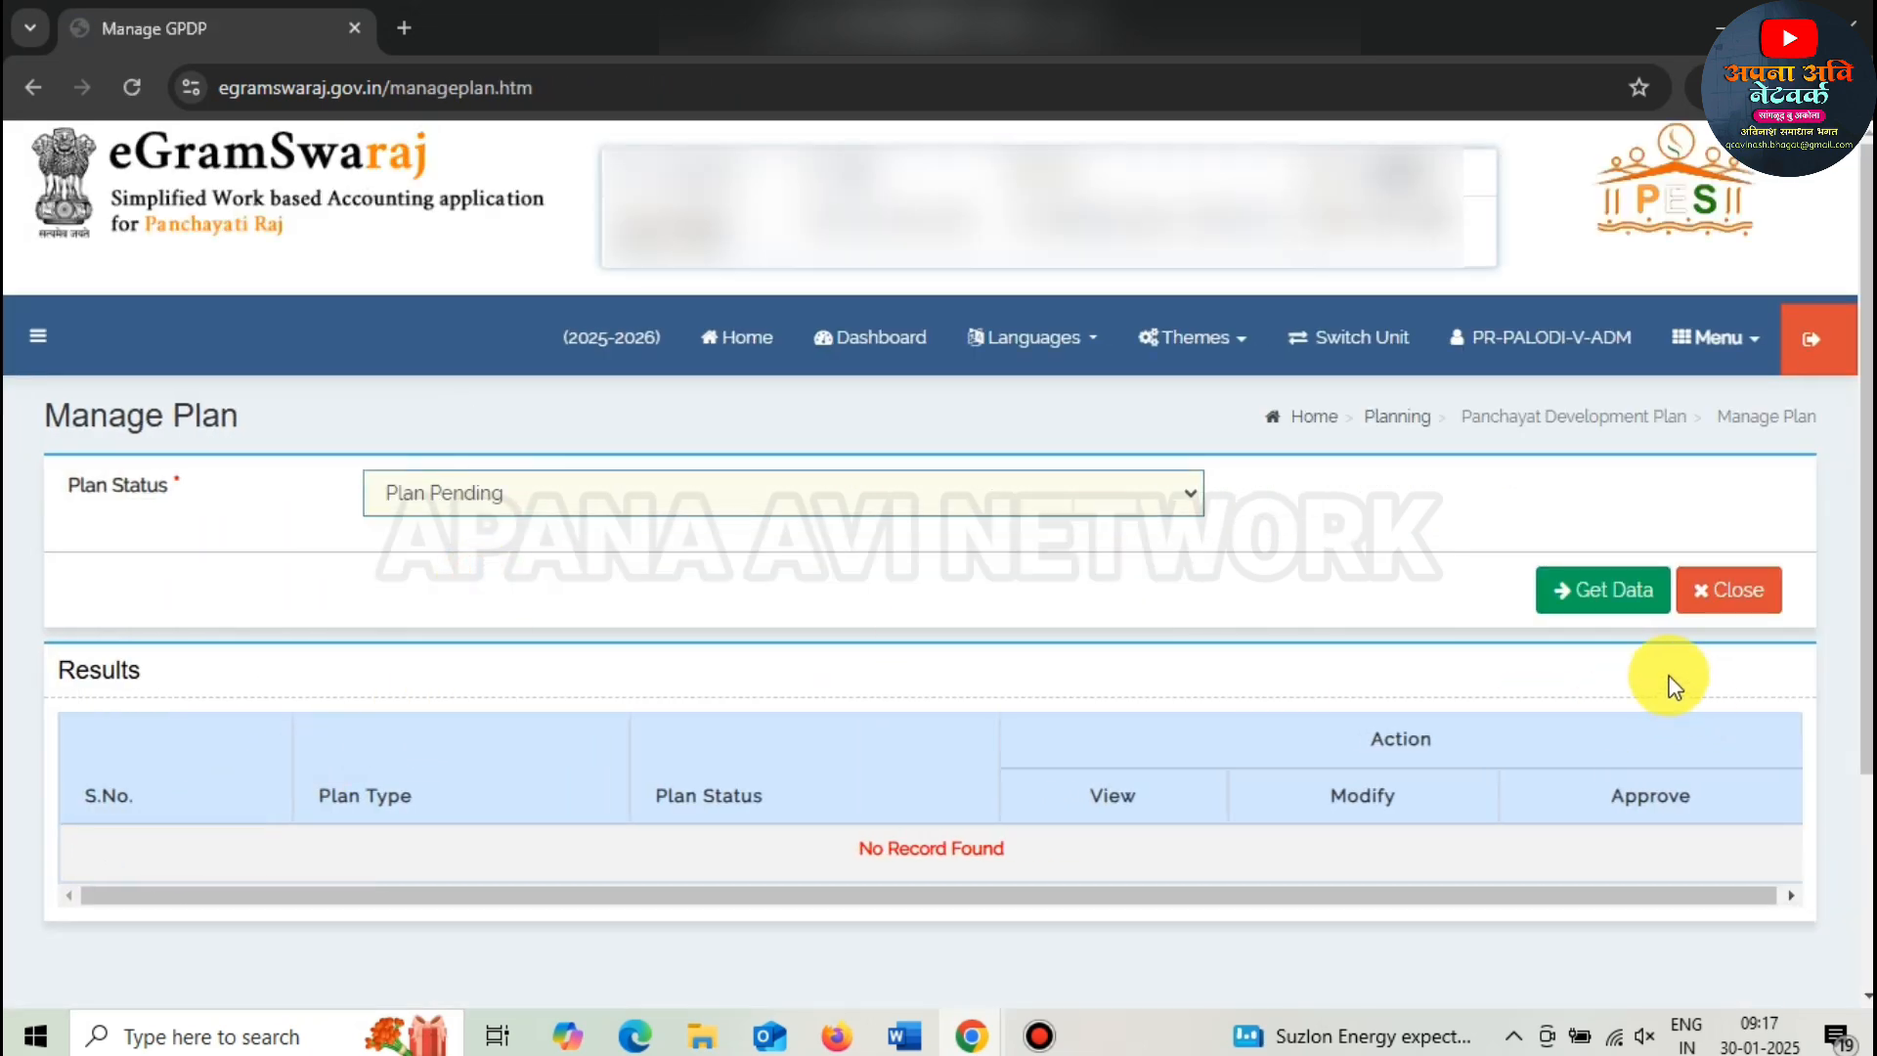
left_click(1597, 590)
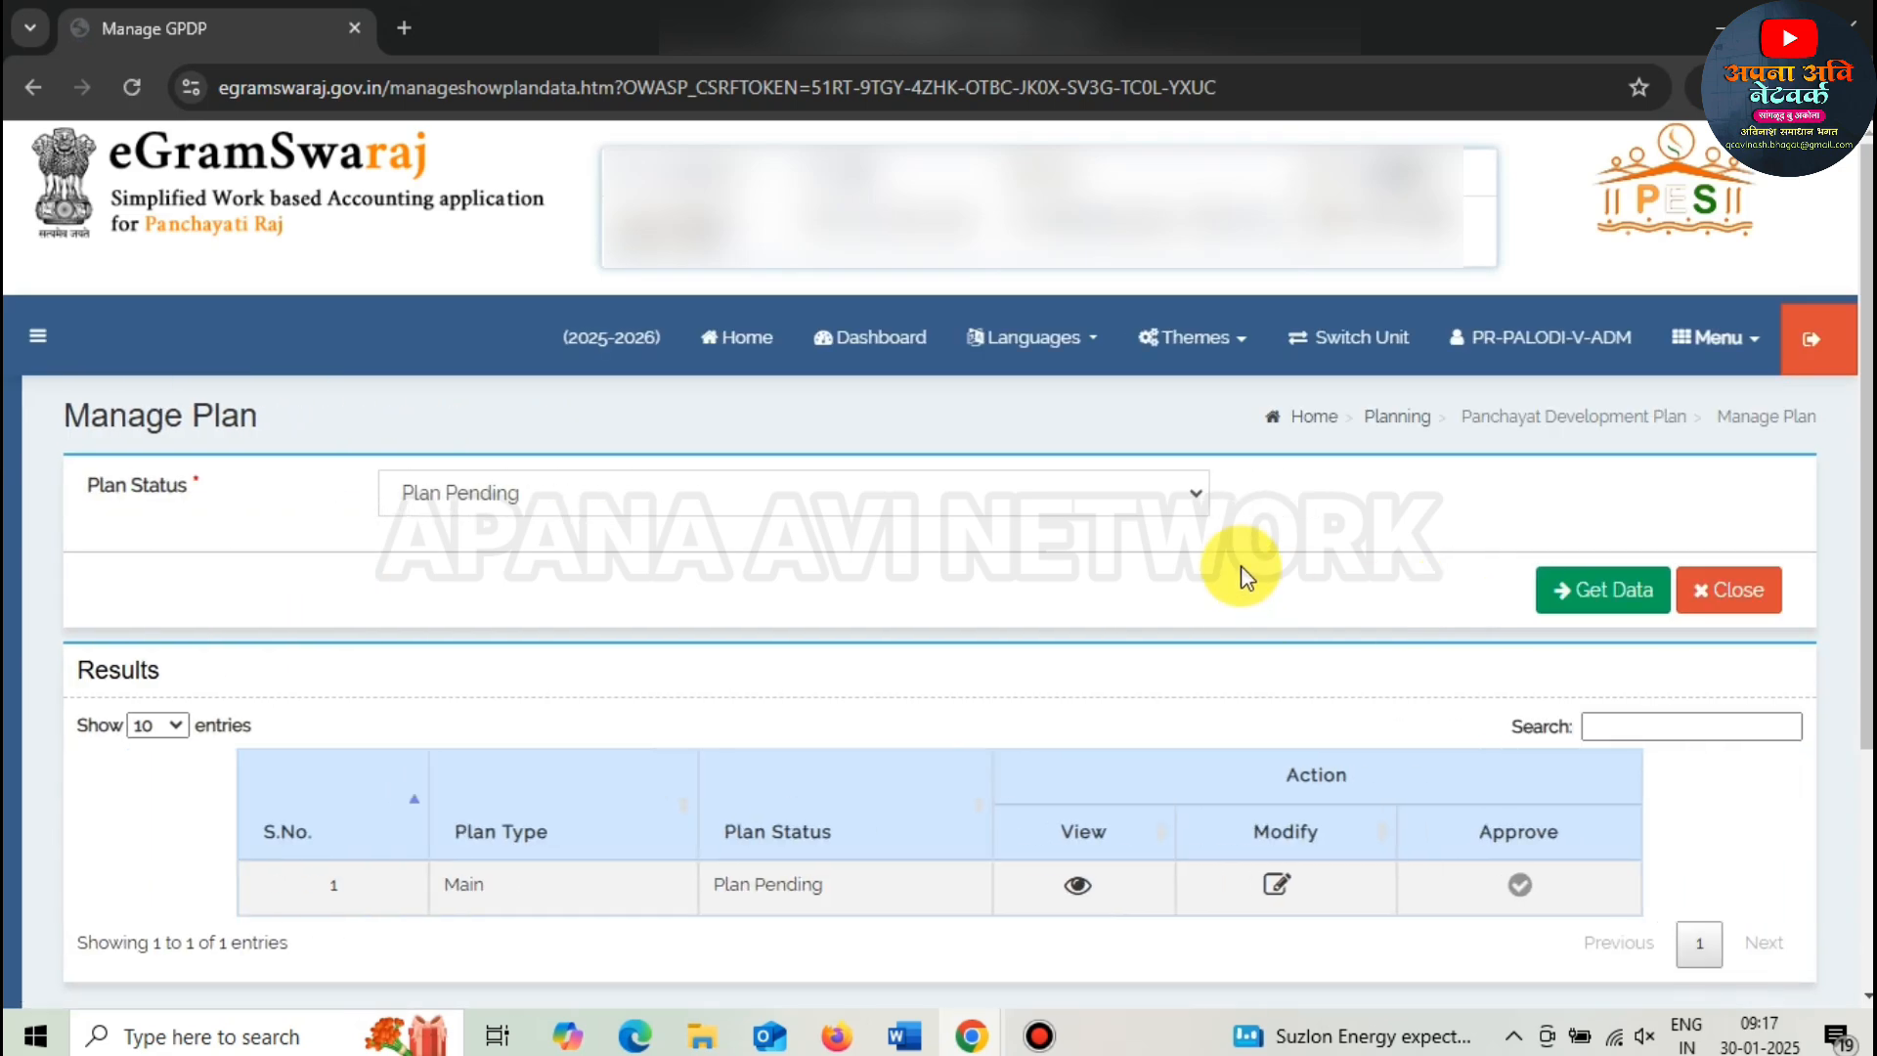
- Open the Main plan for modification, then save it and forward it for approval
left_click(1267, 885)
left_click(1290, 279)
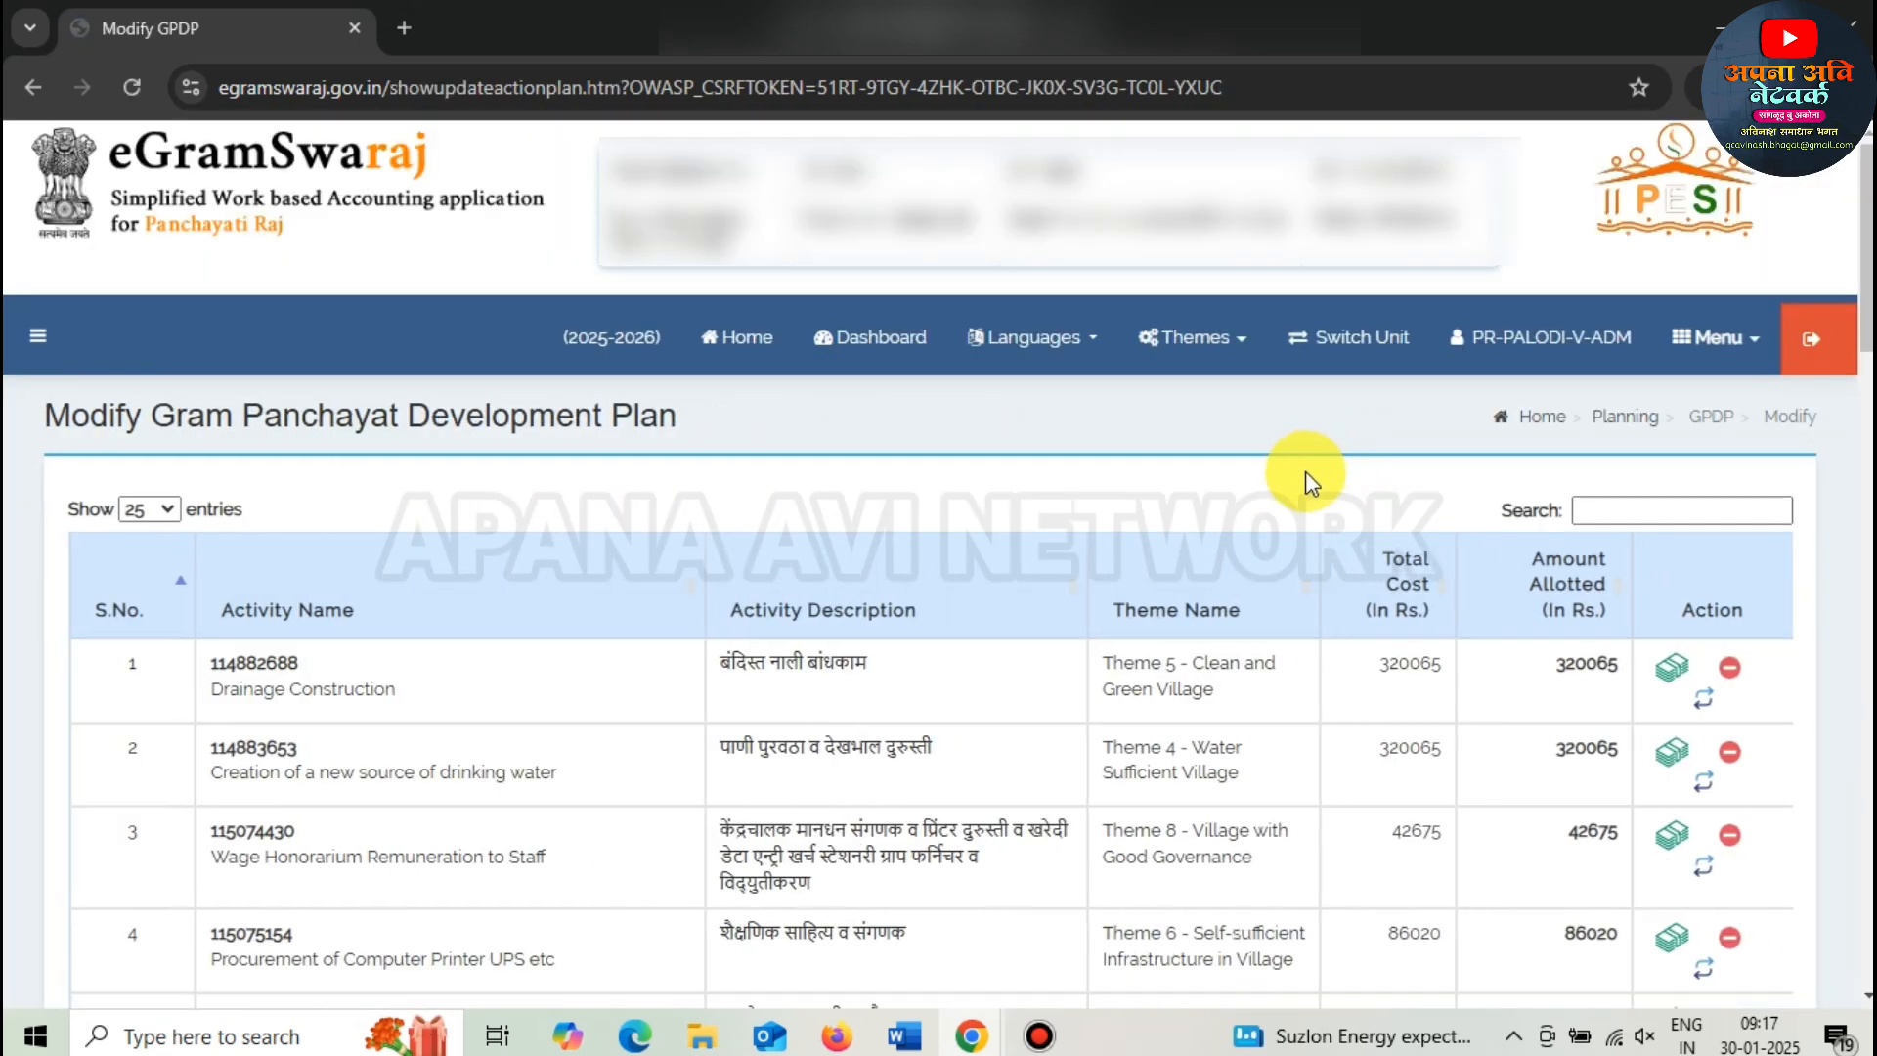
scroll(1308, 490, "down", 20)
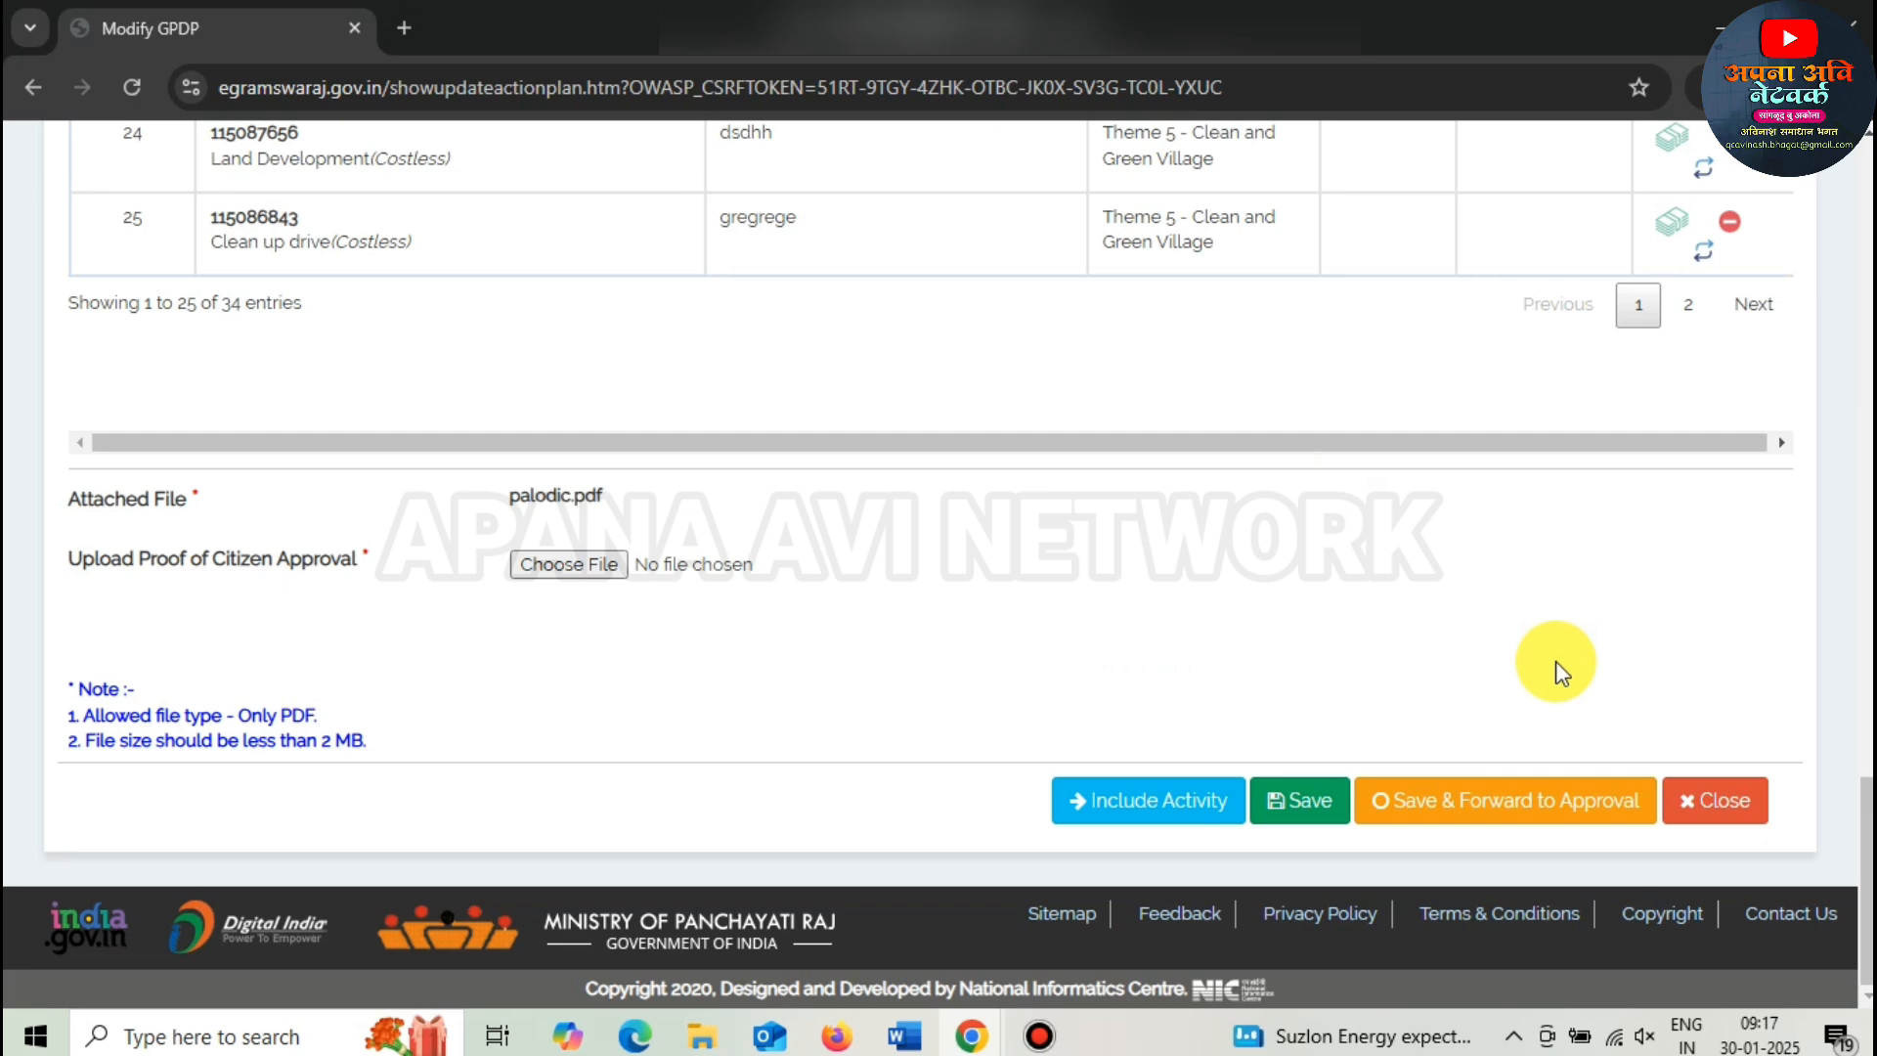
left_click(1477, 802)
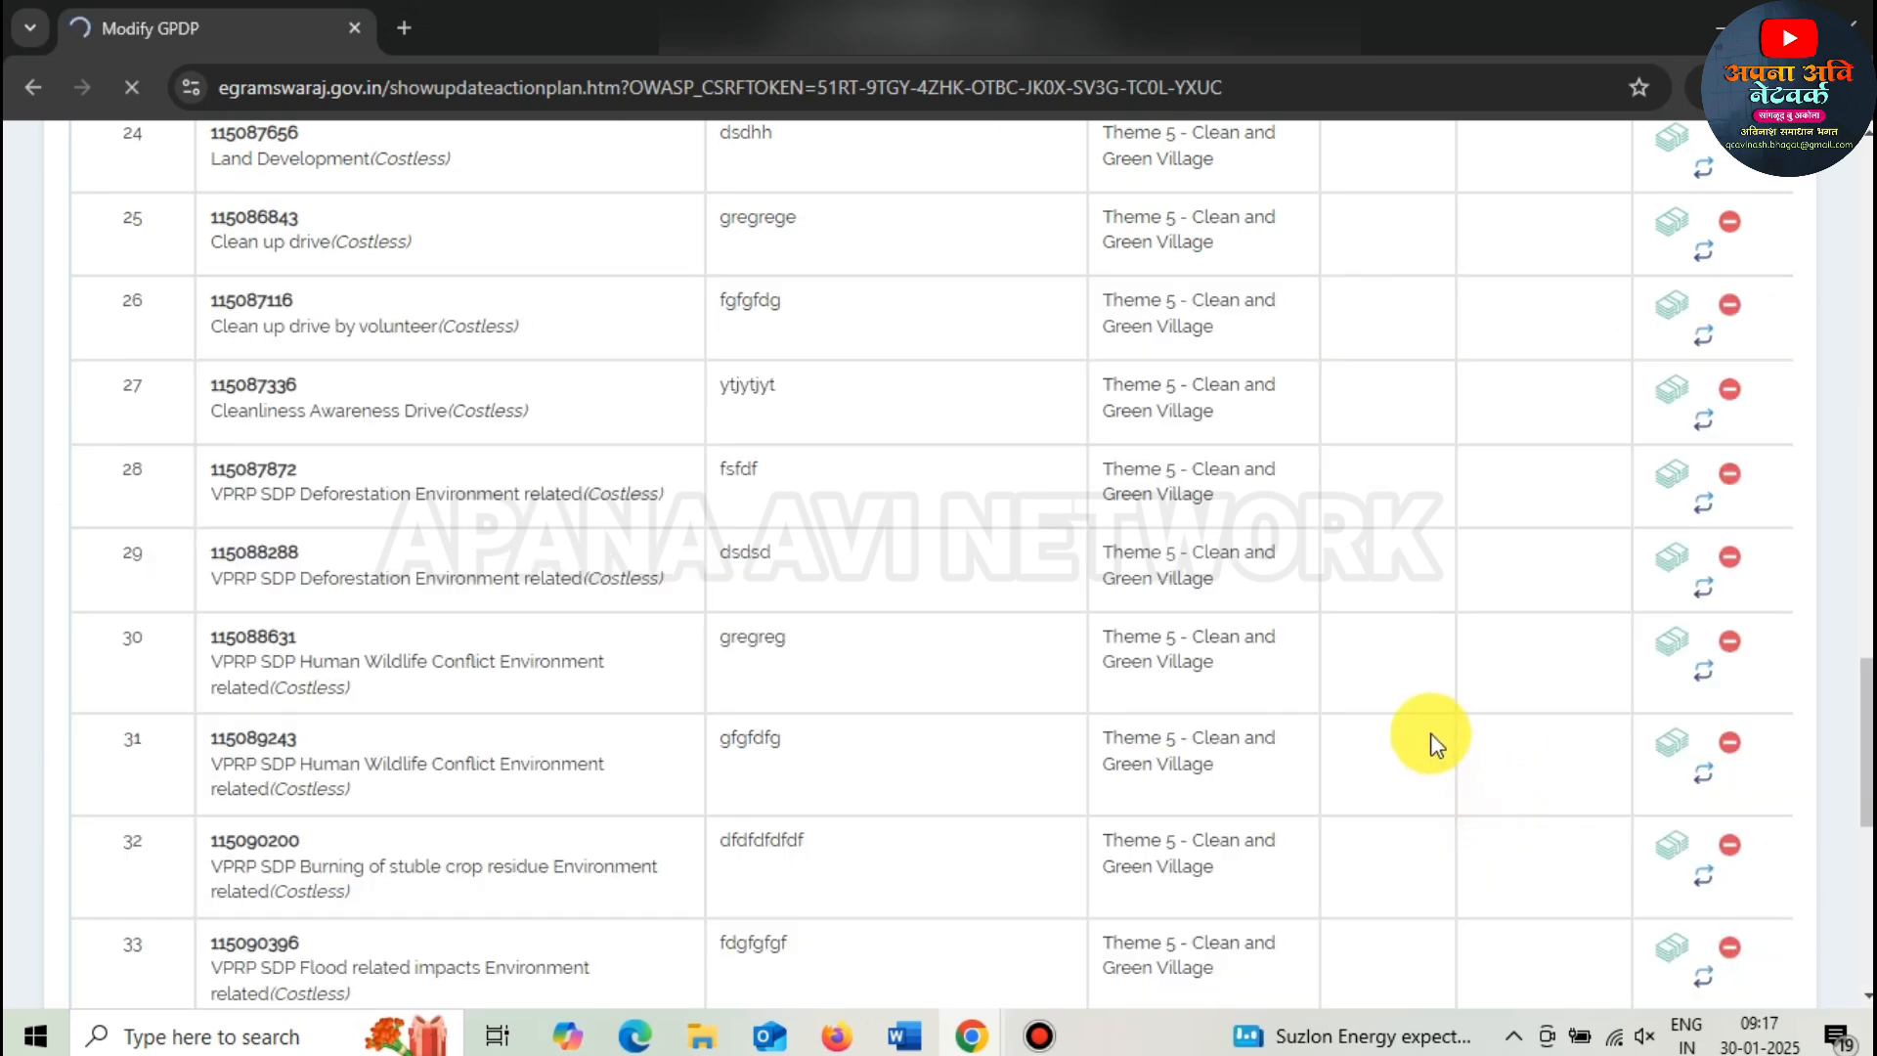